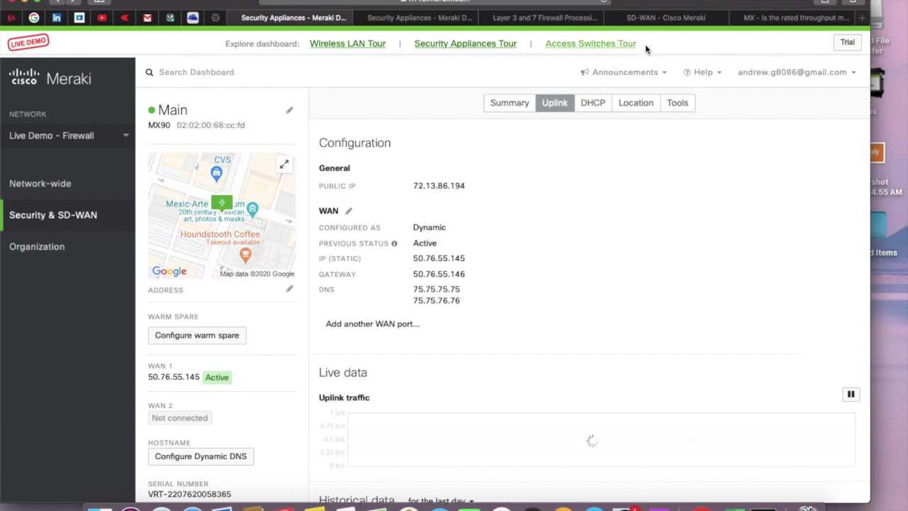
Examine the Meraki SD-WAN documentation article, including its Policy-Based Routing, Dynamic Path Selection and Example Topology sections.
click(661, 19)
scroll(391, 227, up, 15)
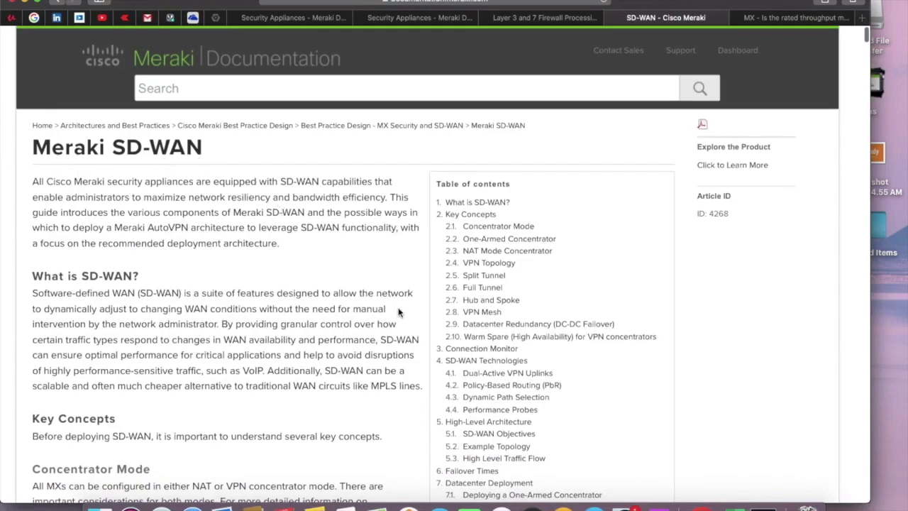
scroll(399, 313, down, 20)
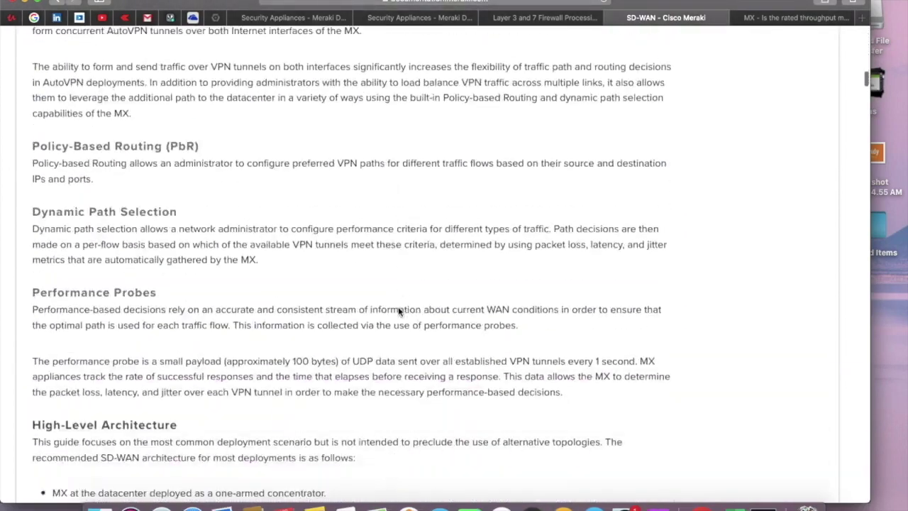
scroll(399, 312, down, 10)
scroll(399, 312, up, 15)
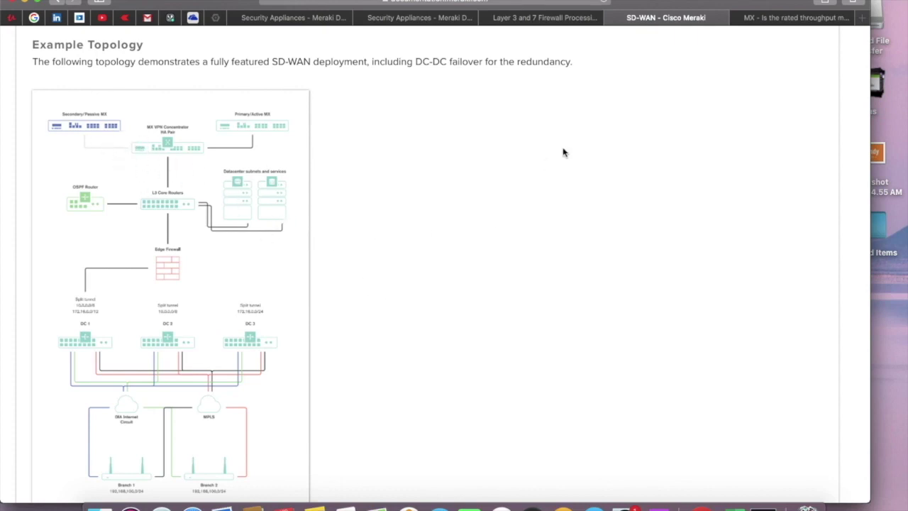
scroll(286, 322, down, 5)
scroll(304, 331, up, 15)
scroll(301, 328, up, 5)
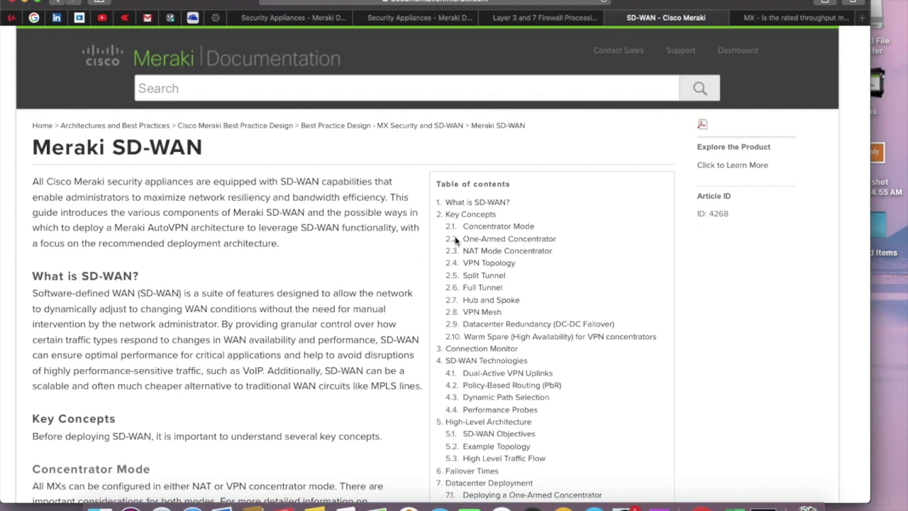
Return to the Meraki dashboard and open the SD-WAN & traffic shaping settings of the Live Demo - Firewall network.
click(539, 21)
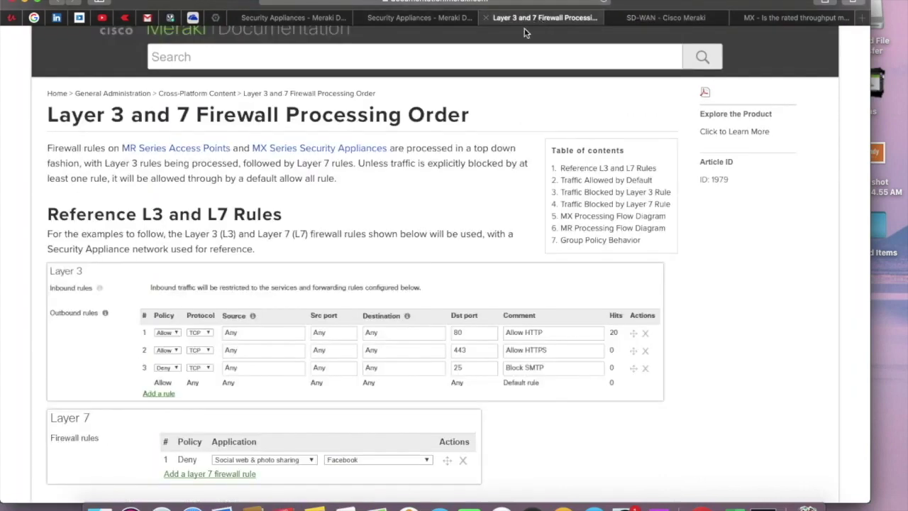
click(429, 18)
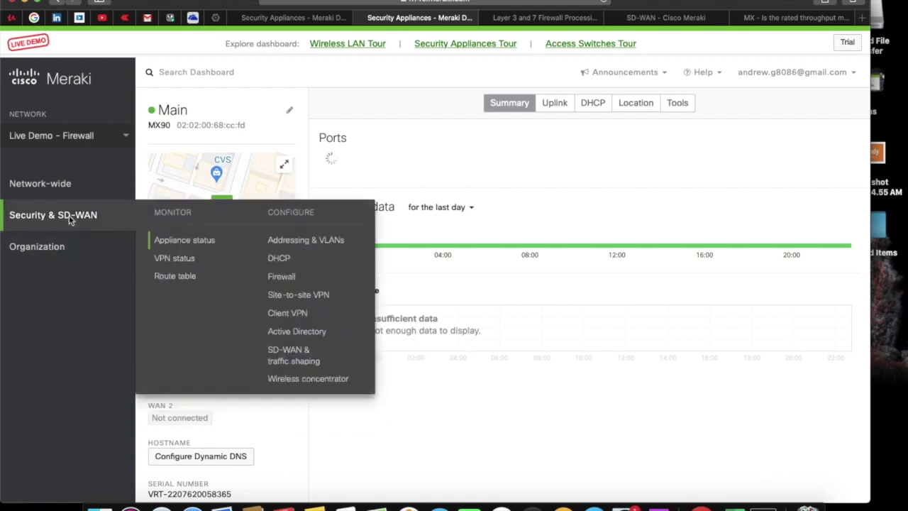
mouse_move(97, 228)
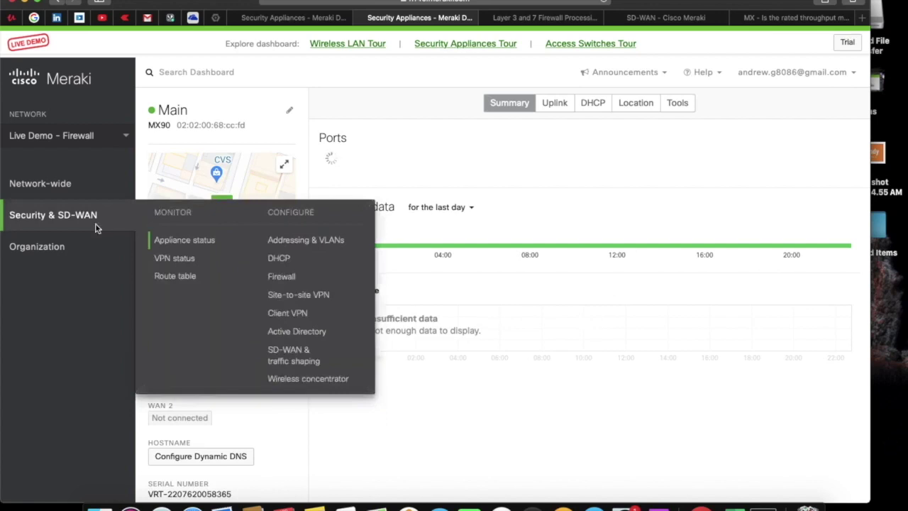
click(305, 360)
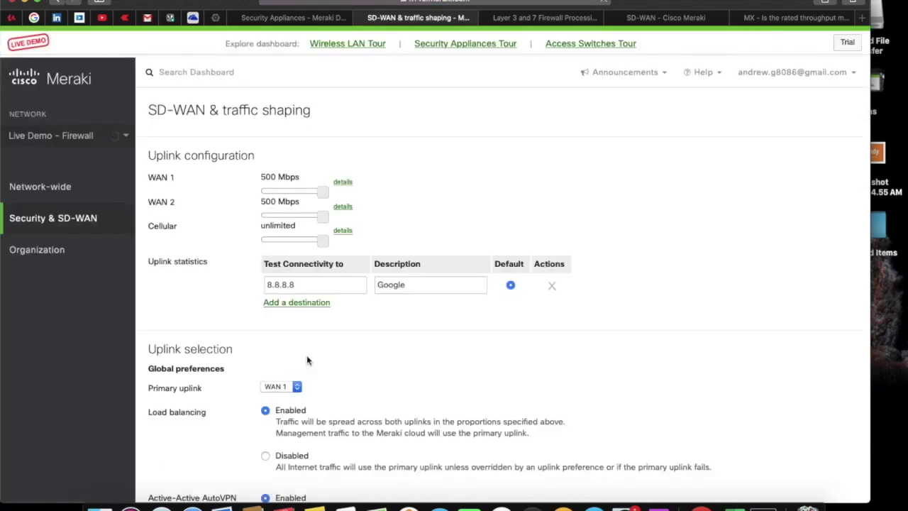
scroll(375, 383, down, 15)
scroll(392, 432, up, 12)
scroll(392, 432, up, 4)
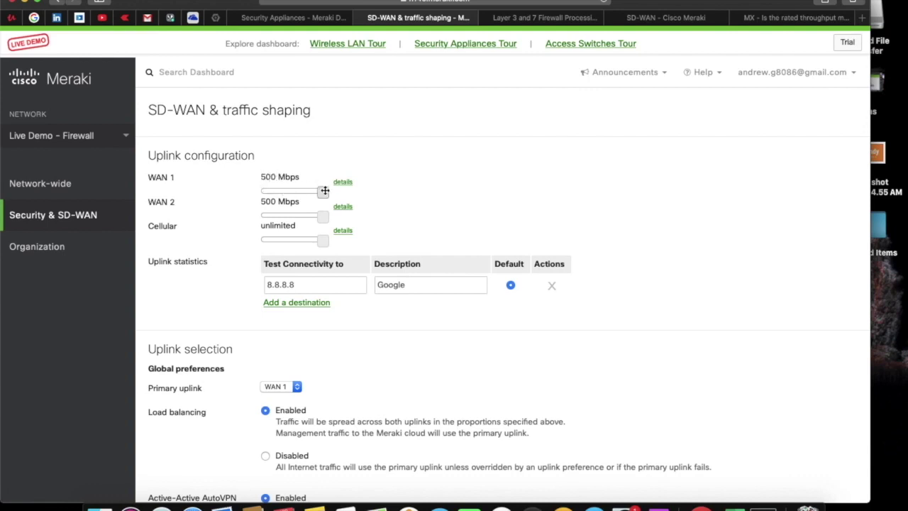
Set the uplink bandwidth to 500 Mbps for WAN 1 and 100 Mbps for WAN 2.
mouse_move(324, 190)
mouse_down()
mouse_move(266, 190)
mouse_move(323, 190)
mouse_up()
mouse_move(323, 191)
mouse_down()
mouse_move(291, 190)
mouse_move(326, 189)
mouse_up()
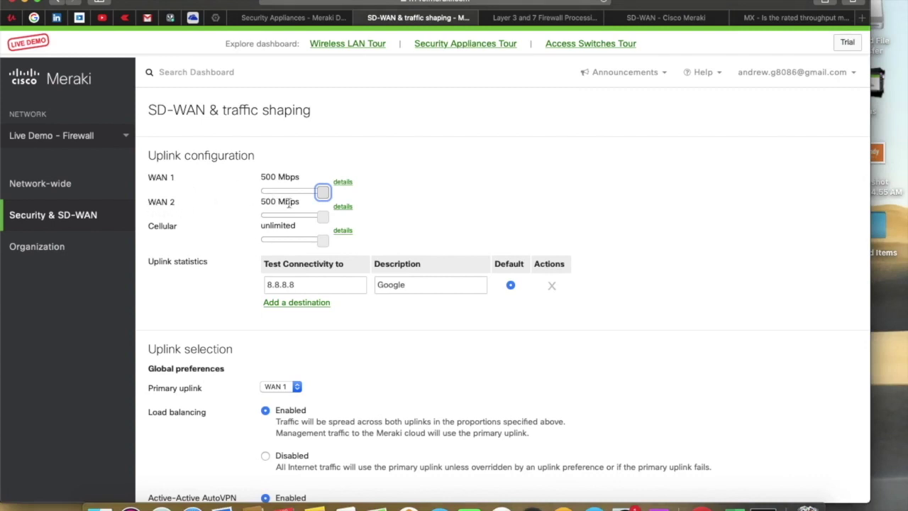
click(324, 192)
scroll(425, 230, down, 2)
scroll(320, 219, up, 2)
click(326, 194)
mouse_move(323, 192)
mouse_down()
mouse_move(309, 192)
mouse_move(324, 192)
mouse_up()
mouse_move(323, 217)
mouse_down()
mouse_move(283, 216)
mouse_move(315, 218)
mouse_move(307, 218)
mouse_up()
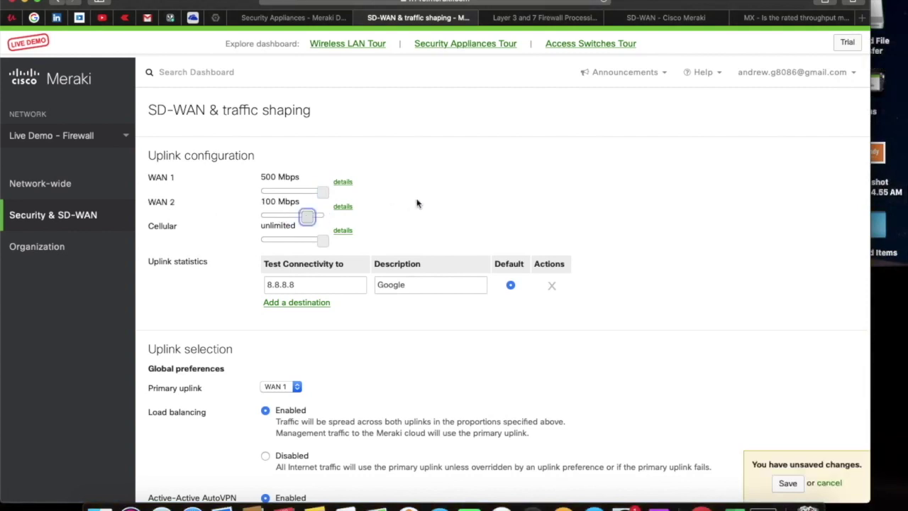
Add an uplink statistics test destination 8.8.4.4 with the description Google.
scroll(434, 205, down, 3)
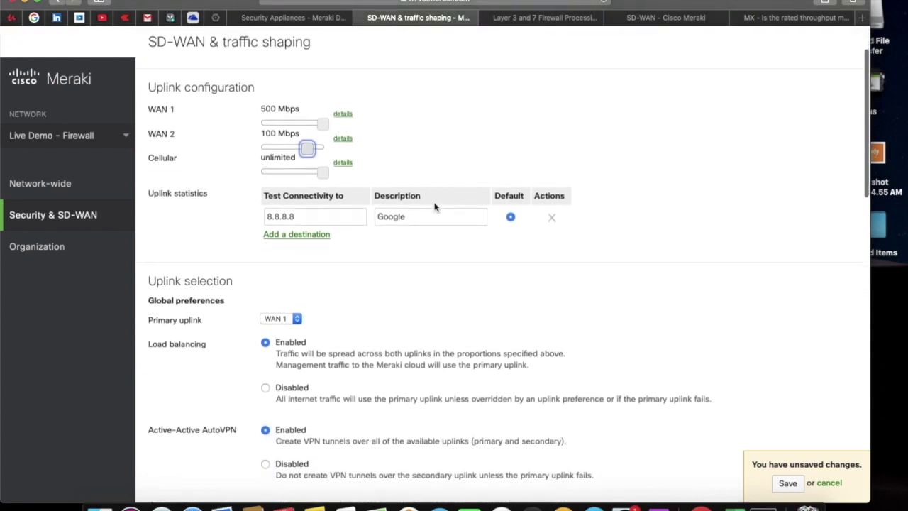
scroll(435, 206, down, 1)
scroll(435, 206, up, 1)
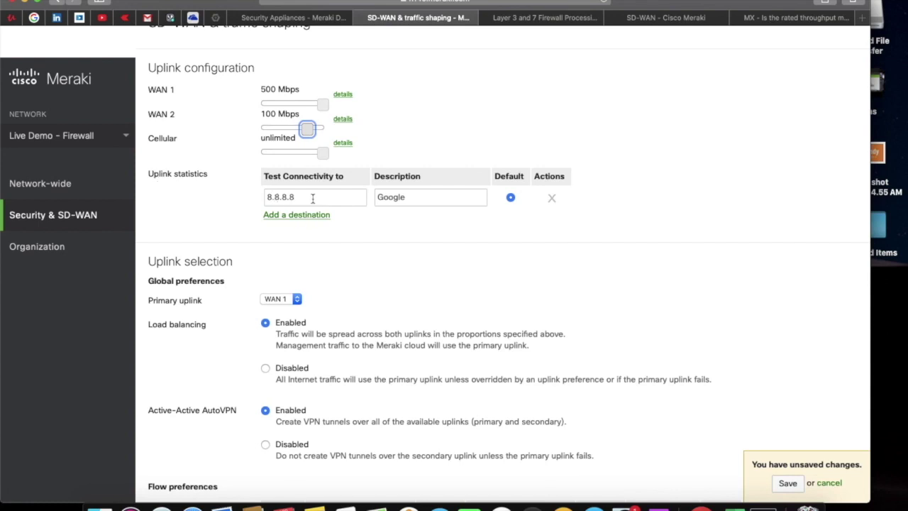
scroll(312, 198, up, 3)
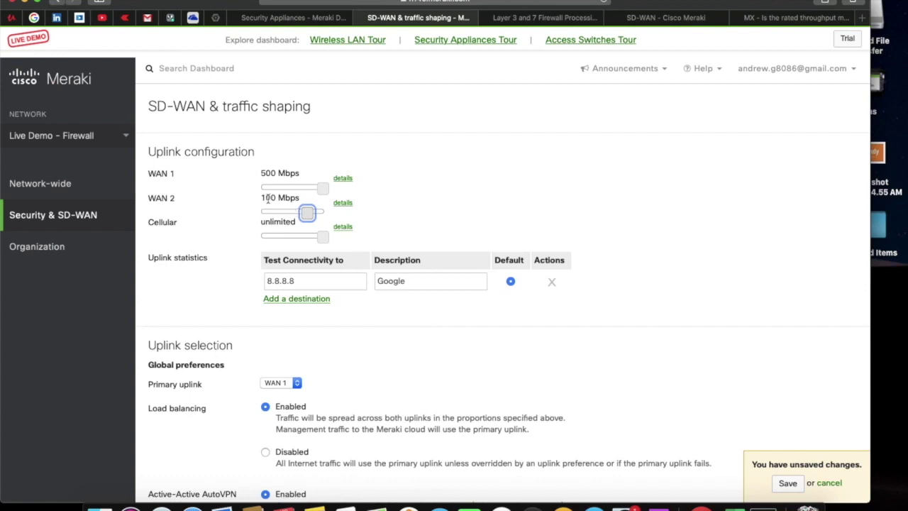
click(301, 285)
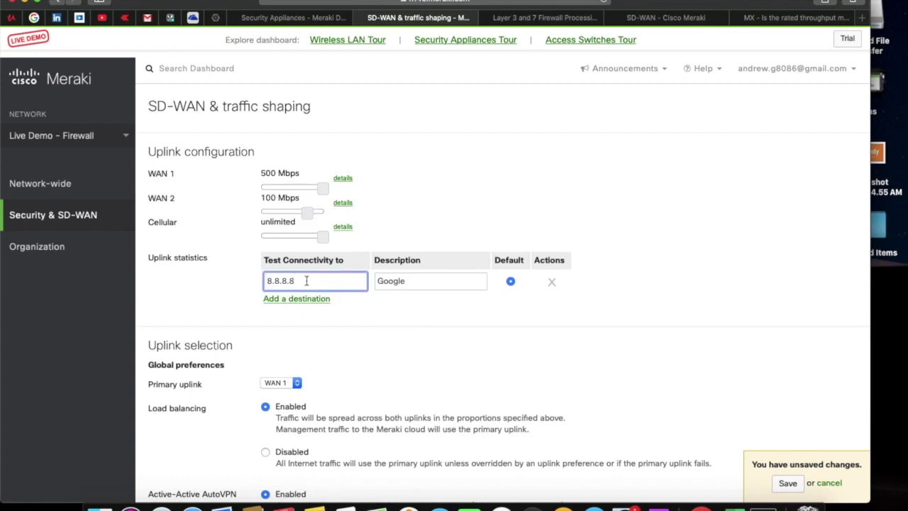
drag(315, 280, 265, 277)
click(297, 303)
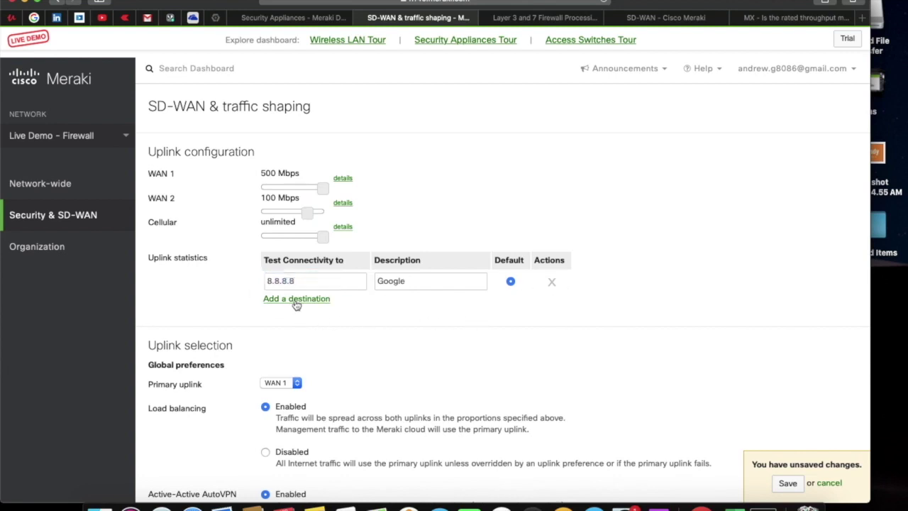
click(288, 301)
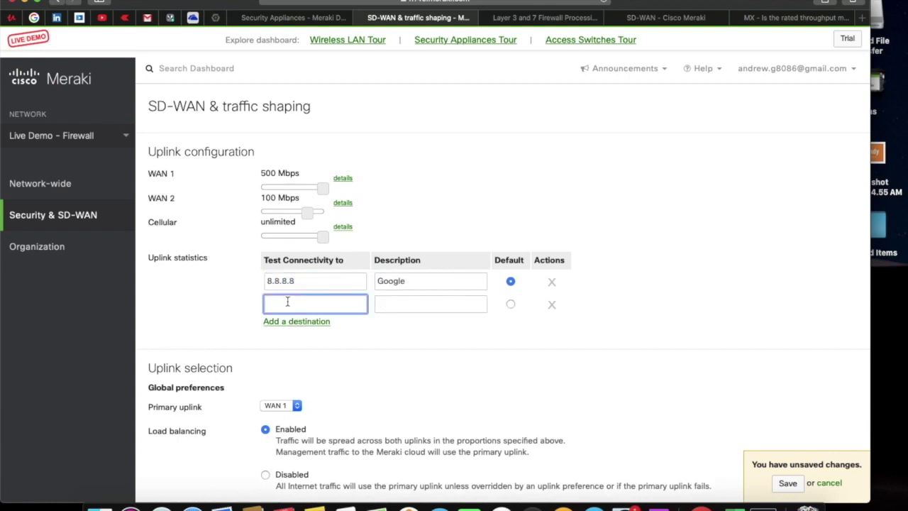
text(8.8.4.4)
click(420, 299)
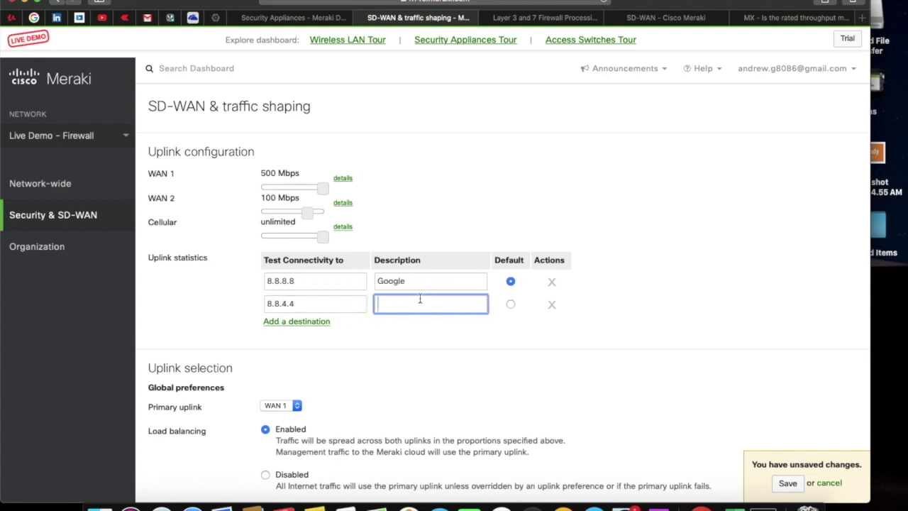
text(Google)
scroll(497, 355, down, 2)
click(439, 298)
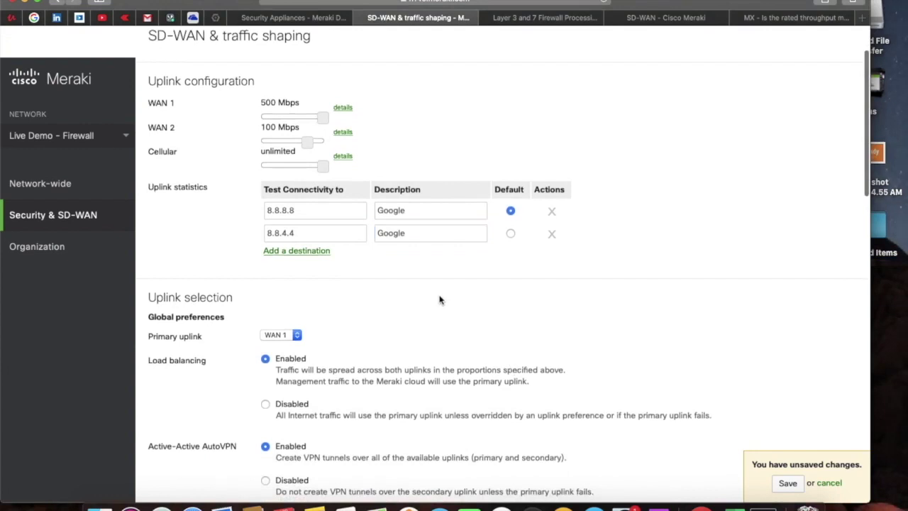
Add another uplink statistics destination, 50.50.50.4, with the description DC-Public-IP.
click(299, 252)
click(280, 255)
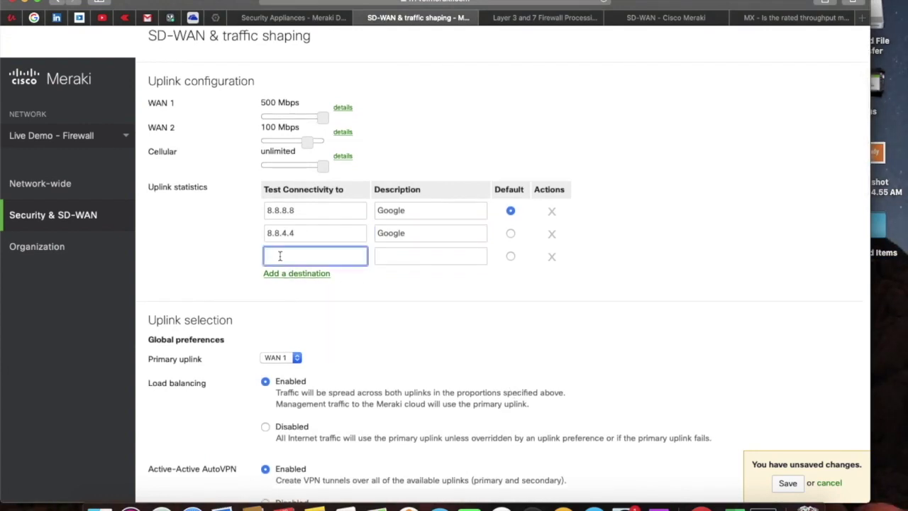
text(50.50.50.4)
click(393, 250)
text(DC-)
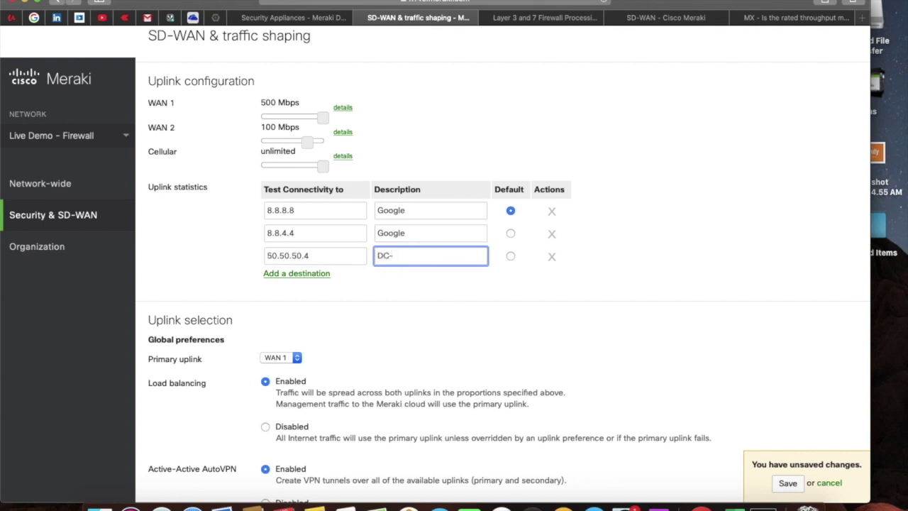
text(Public-IP)
click(480, 328)
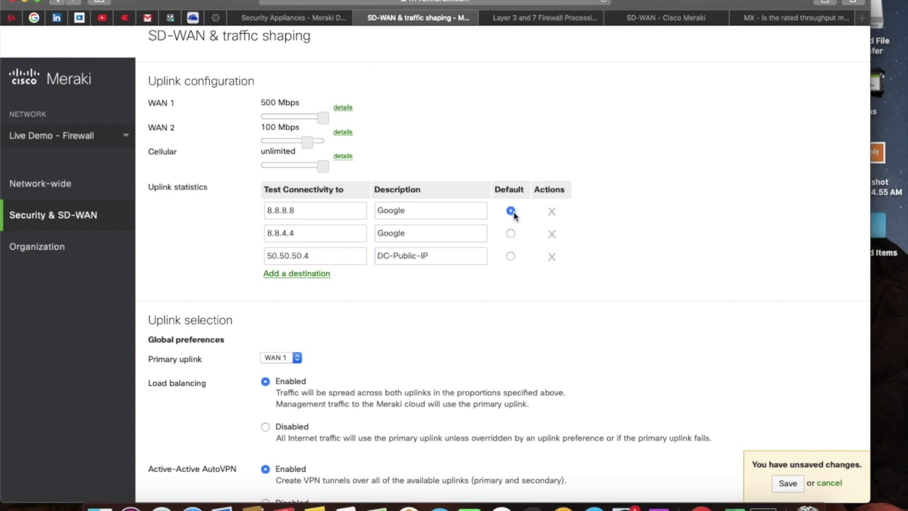
Choose WAN 1 as the primary uplink in the global preferences.
scroll(461, 305, down, 5)
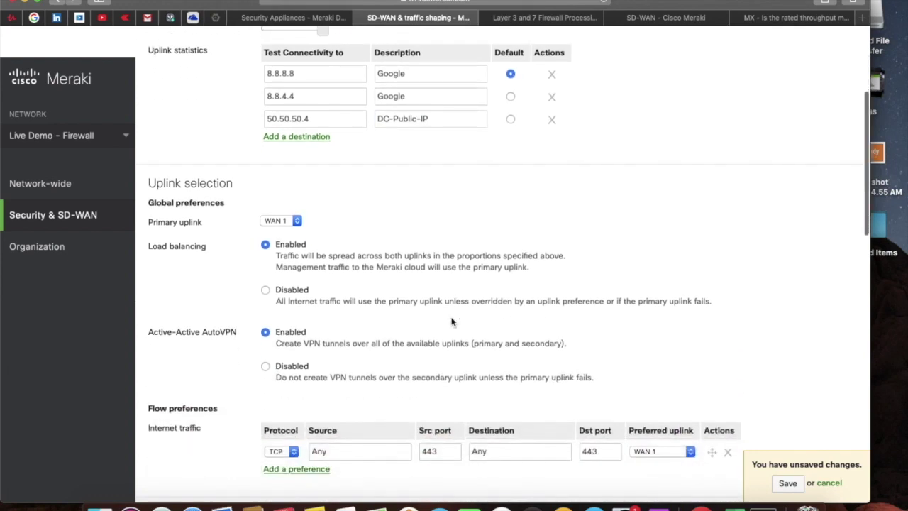
scroll(451, 322, down, 3)
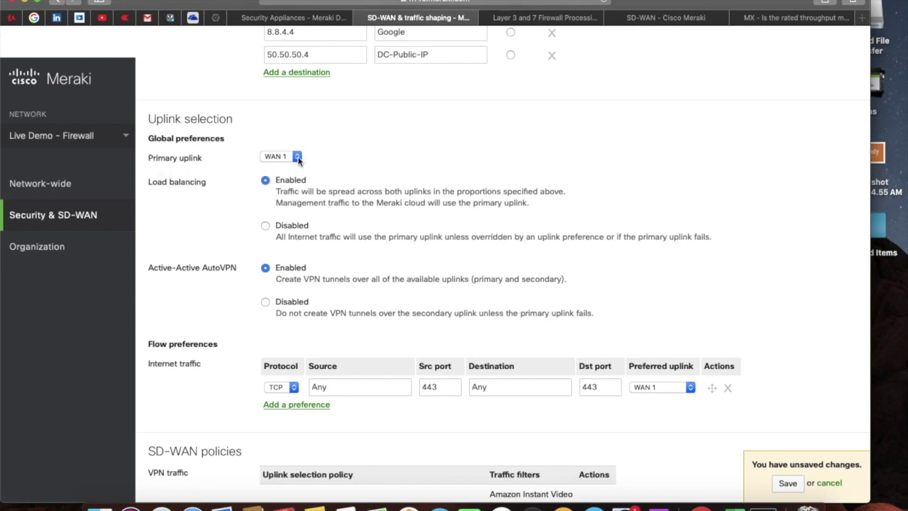
scroll(310, 163, up, 3)
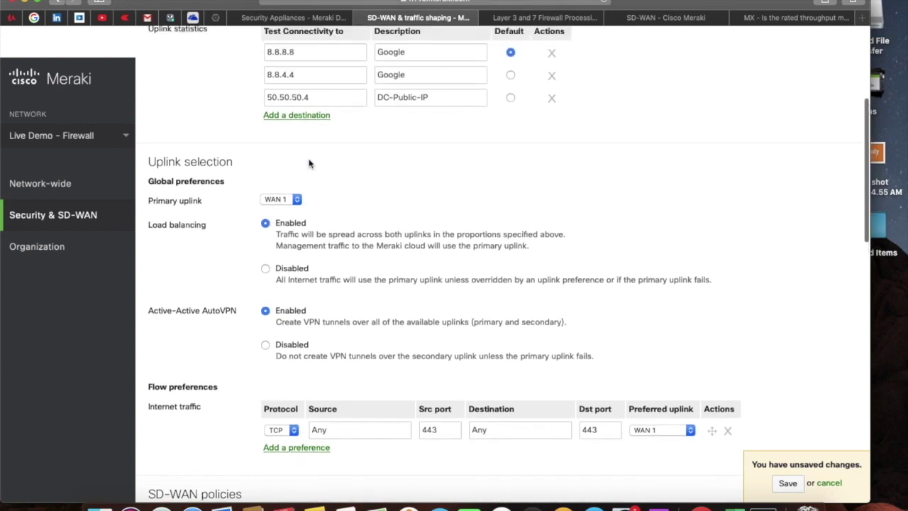
click(297, 201)
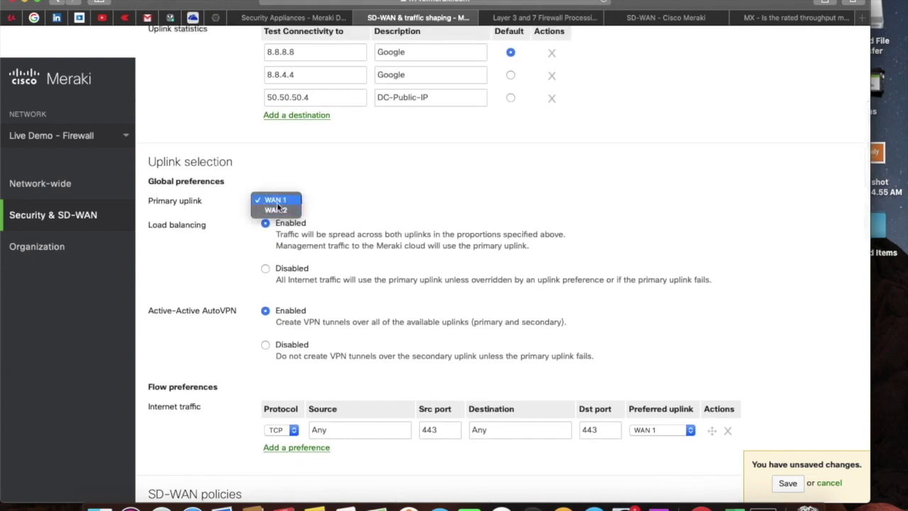
click(277, 203)
Examine the load balancing options and their descriptions against the configured WAN bandwidths and the primary uplink choice.
scroll(381, 222, down, 3)
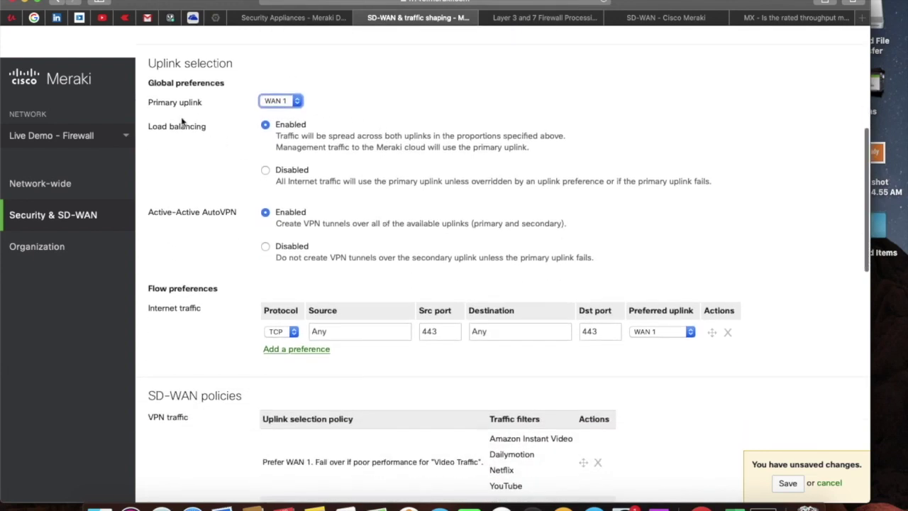
drag(148, 127, 206, 128)
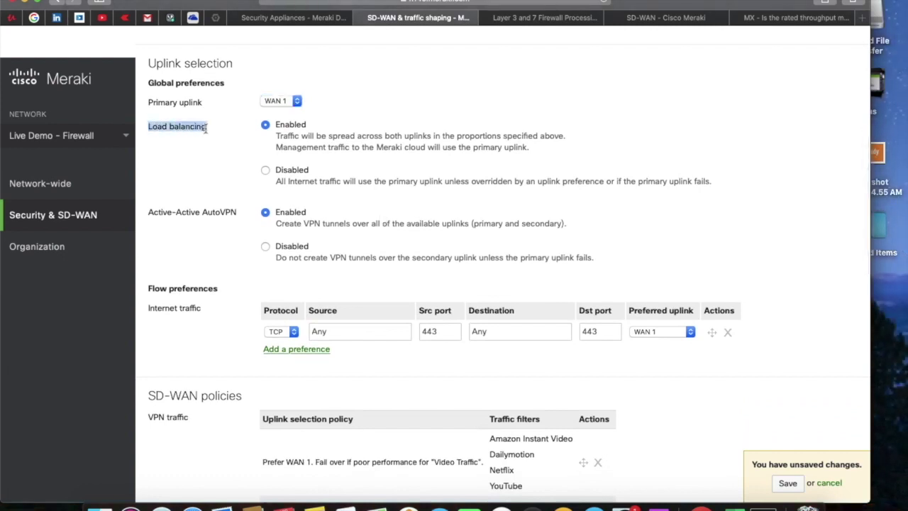
triple_click(204, 126)
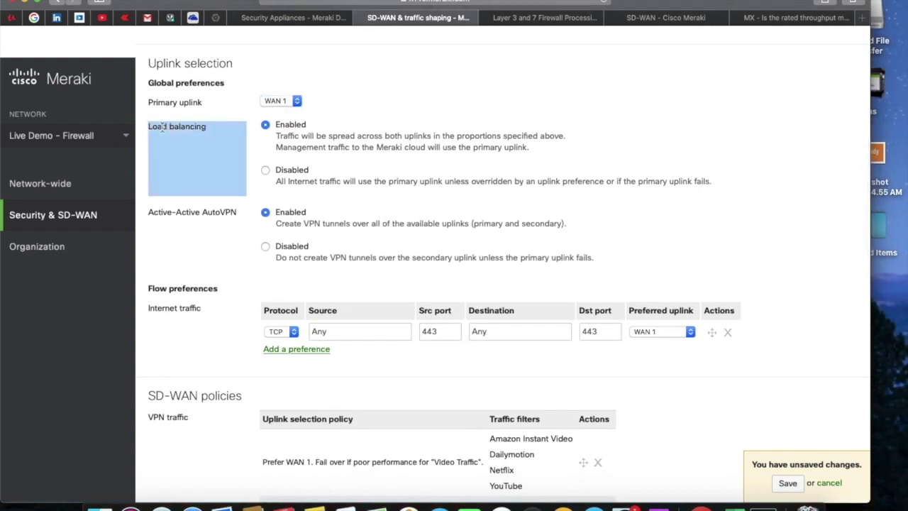
click(151, 129)
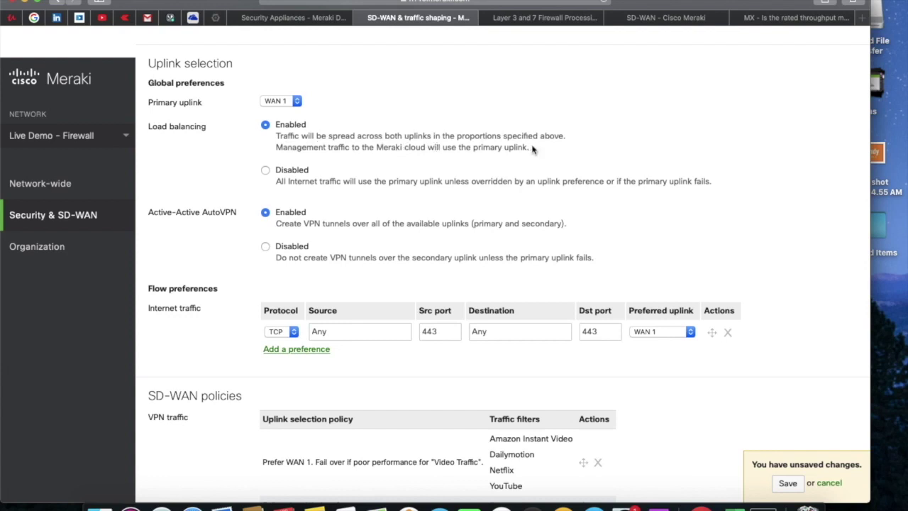
scroll(531, 146, up, 8)
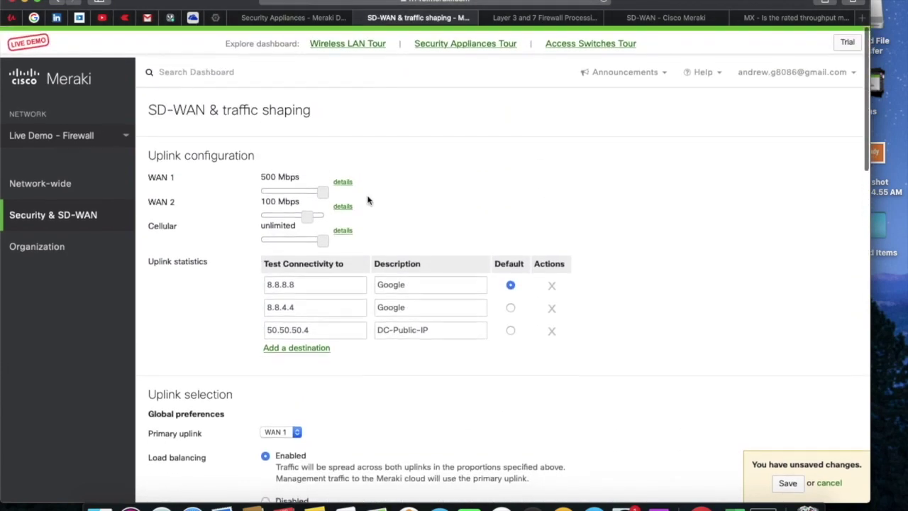
scroll(448, 272, down, 2)
scroll(447, 271, down, 6)
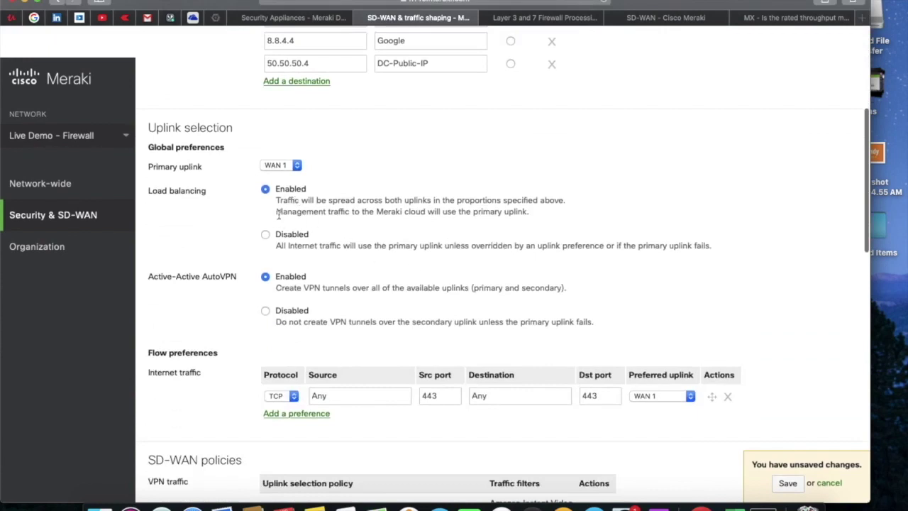
drag(277, 215, 530, 213)
scroll(531, 213, up, 6)
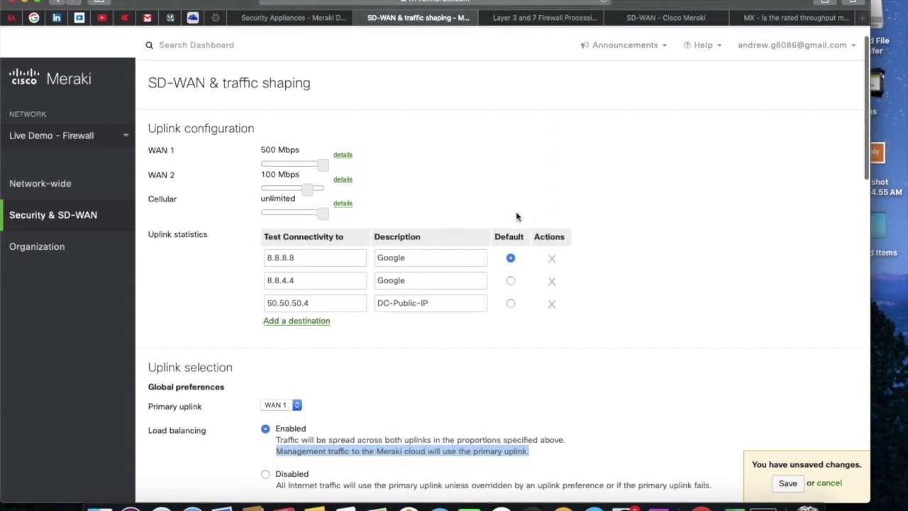
scroll(477, 329, down, 5)
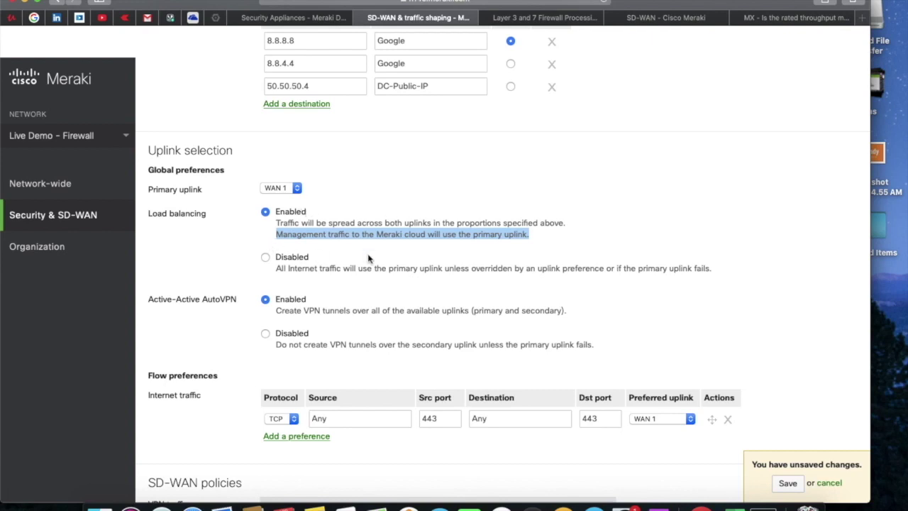
scroll(368, 258, down, 3)
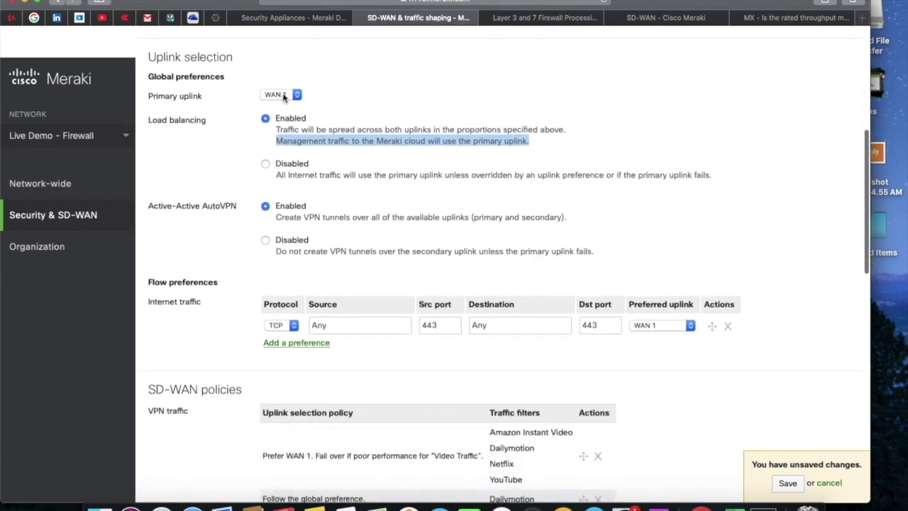
Examine the Active-Active AutoVPN options, the internet traffic flow preferences and the SD-WAN policies section.
click(347, 167)
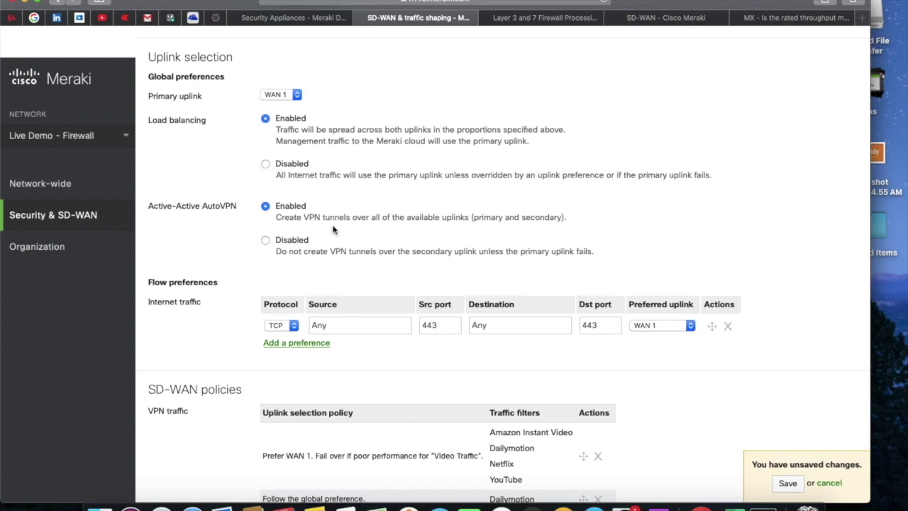
scroll(333, 229, down, 3)
scroll(334, 229, up, 2)
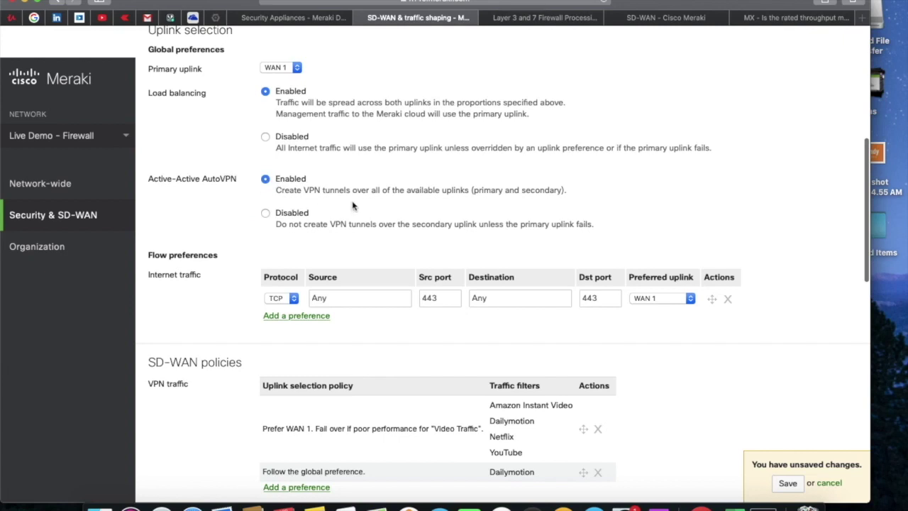
click(666, 18)
click(408, 17)
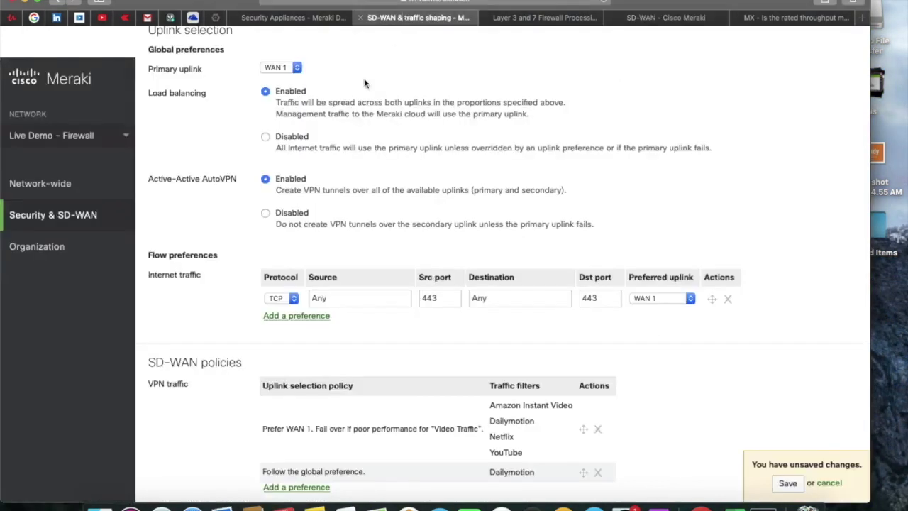
scroll(298, 222, down, 3)
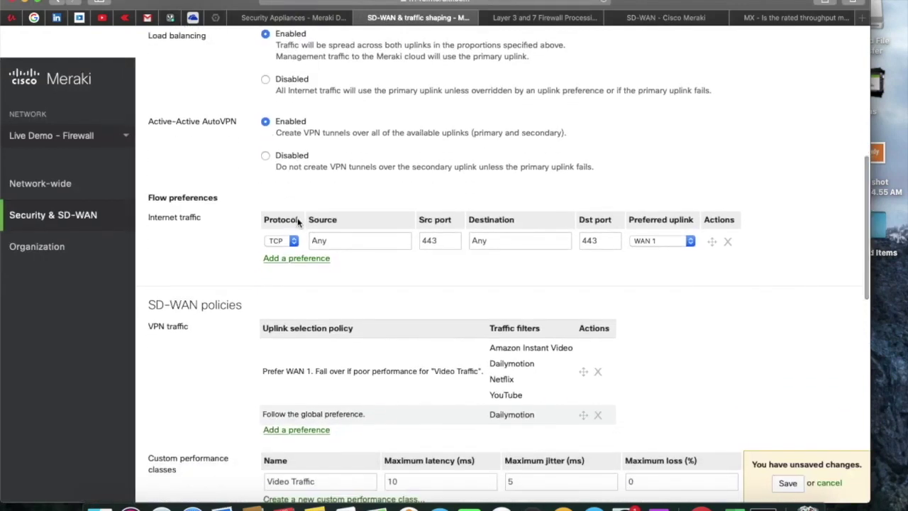
scroll(346, 280, down, 2)
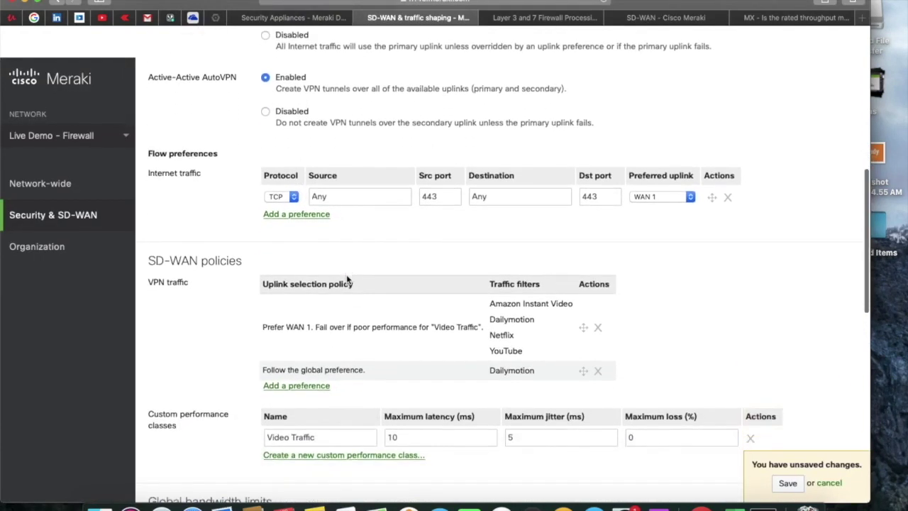
scroll(347, 281, down, 3)
scroll(348, 280, up, 4)
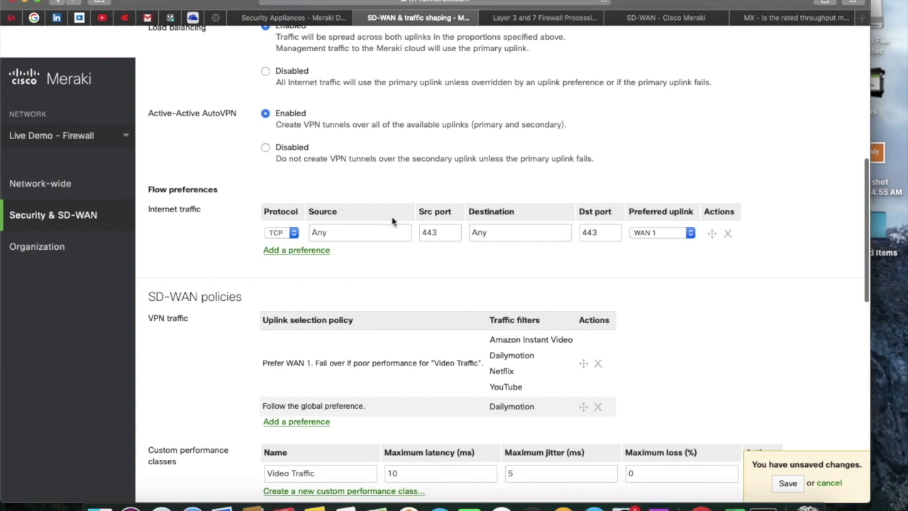
Add an internet traffic flow preference with source 50.50.50.0/29.
click(282, 252)
click(350, 252)
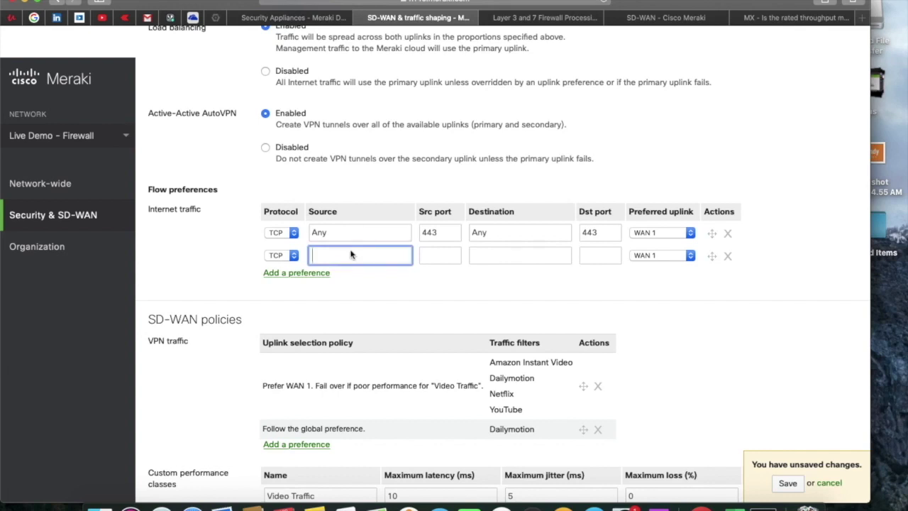
text(50.50.50.)
text(0/24)
key(BackSpace)
text(9)
Complete the 50.50.50.0/29 preference with source port 443, destination Any, destination port 443 and preferred uplink WAN 1.
click(431, 263)
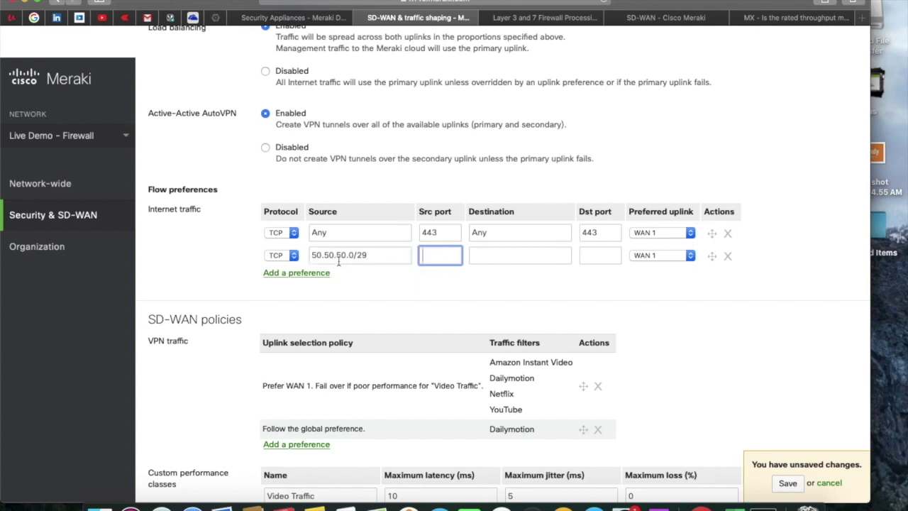
text(443)
click(385, 257)
click(527, 254)
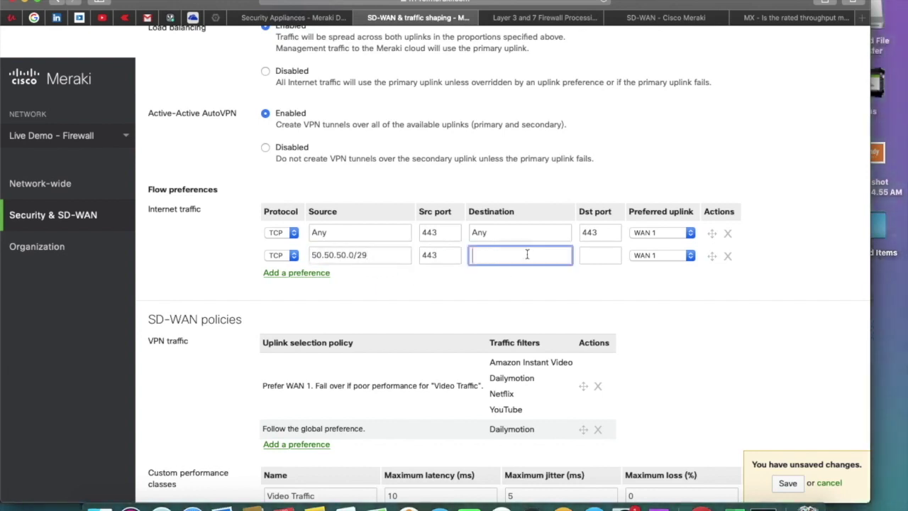
text(Any)
click(563, 303)
click(597, 257)
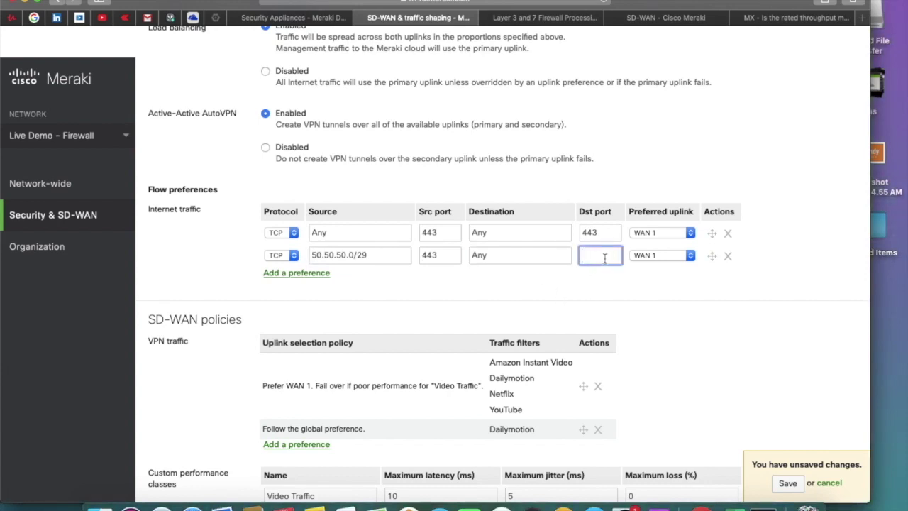
text(443)
click(691, 255)
click(665, 257)
Add another internet traffic flow preference with source 100.100.100.0/29.
click(294, 274)
click(350, 276)
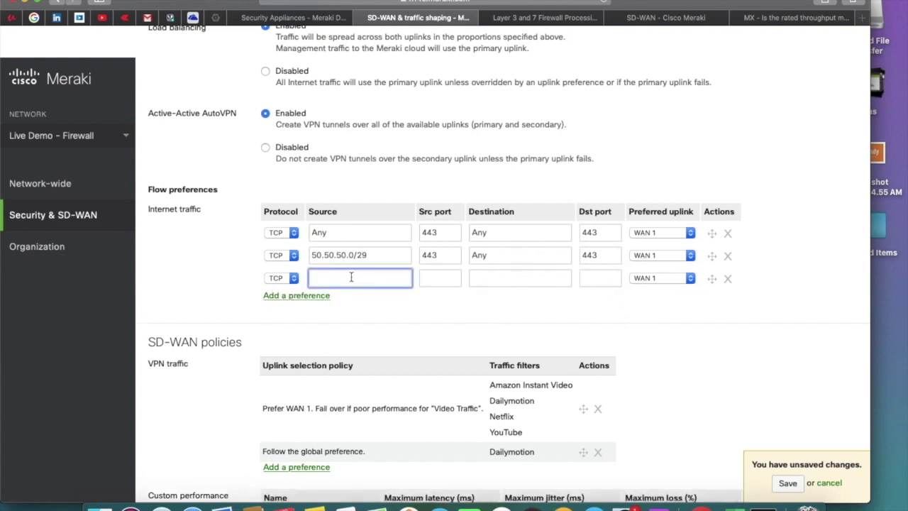
text(50.50.5)
key(BackSpace)
key(BackSpace)
key(BackSpace)
key(BackSpace)
key(BackSpace)
key(BackSpace)
key(BackSpace)
text(100.100.100.0/29)
Set the 100.100.100.0/29 preference to TCP, source port 5555, destination Any, destination port 5555 and preferred uplink WAN 2.
click(293, 278)
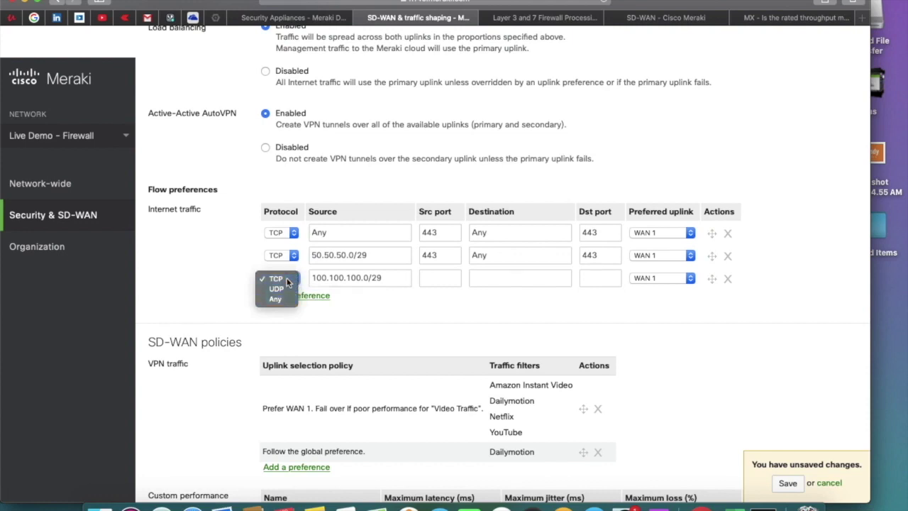
click(290, 278)
click(446, 278)
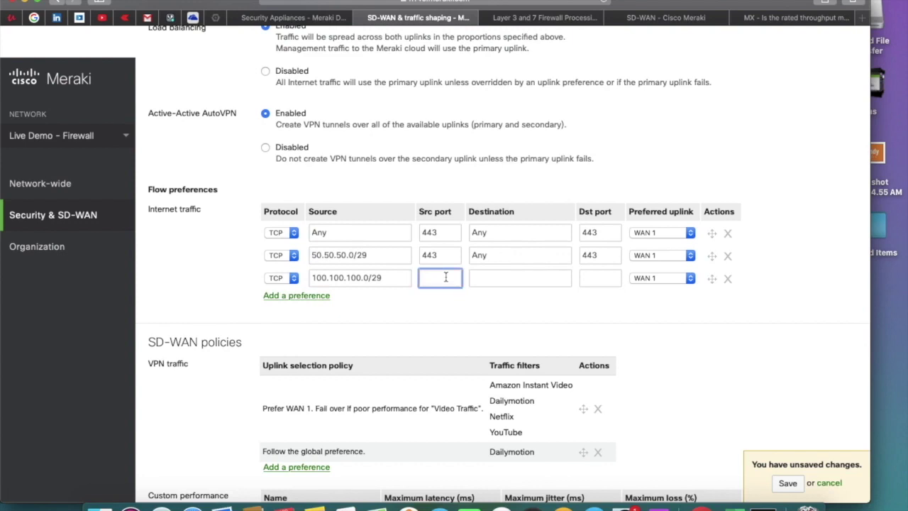
text(5555)
click(505, 279)
text(Any)
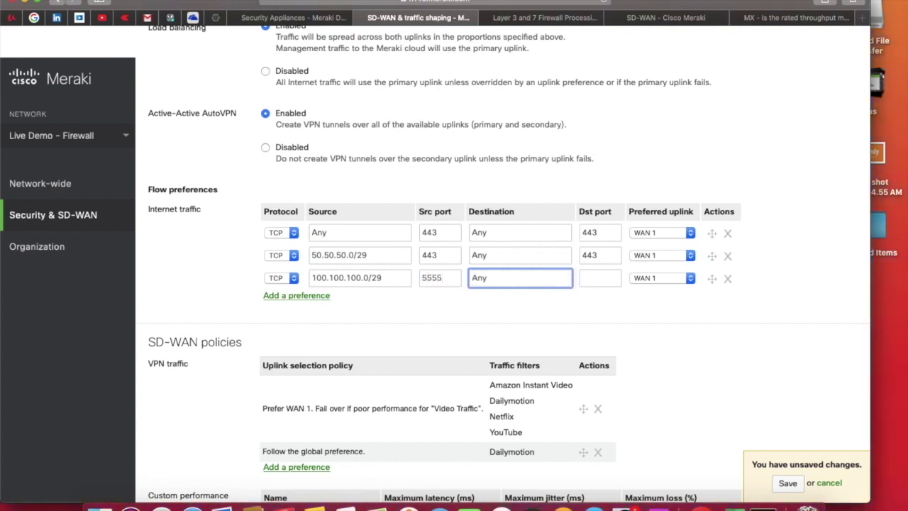
click(611, 278)
text(5555)
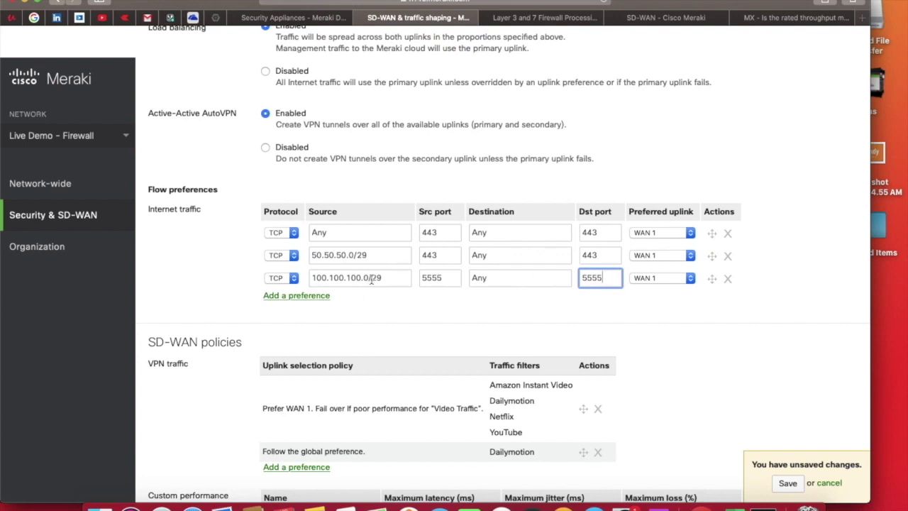
click(692, 278)
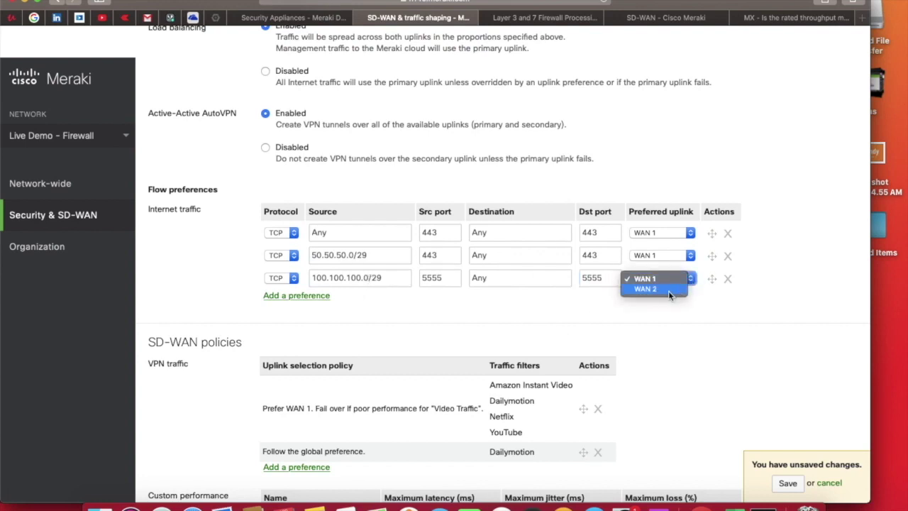
click(667, 290)
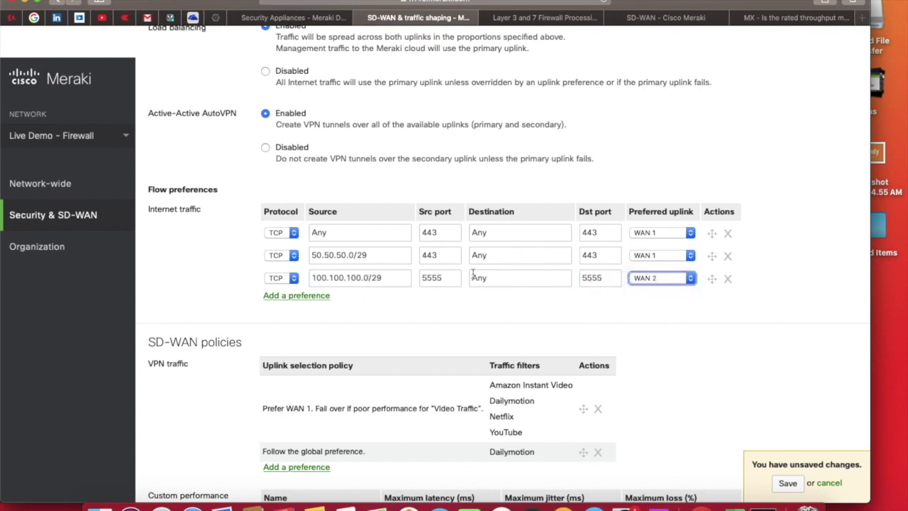
Review the sources and preferred uplinks of the 50.50.50.0/29 and 100.100.100.0/29 flow preferences.
click(384, 278)
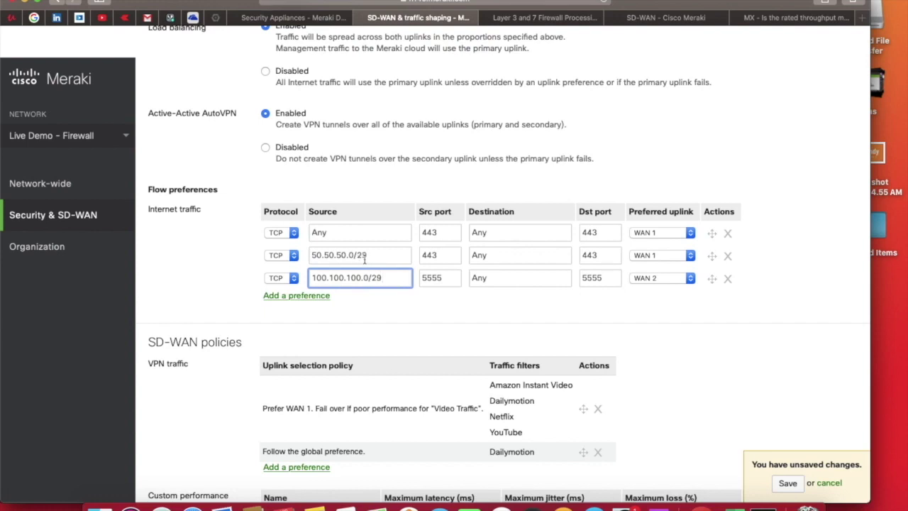
click(379, 259)
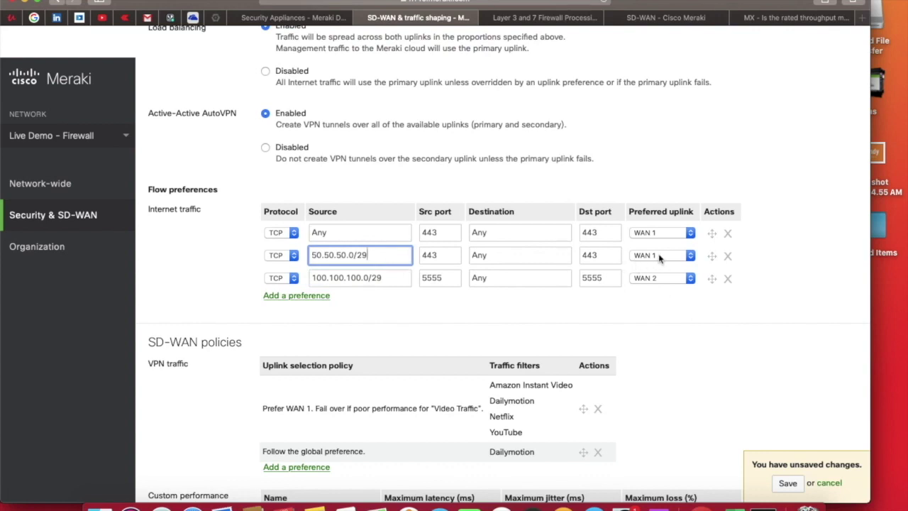
click(389, 280)
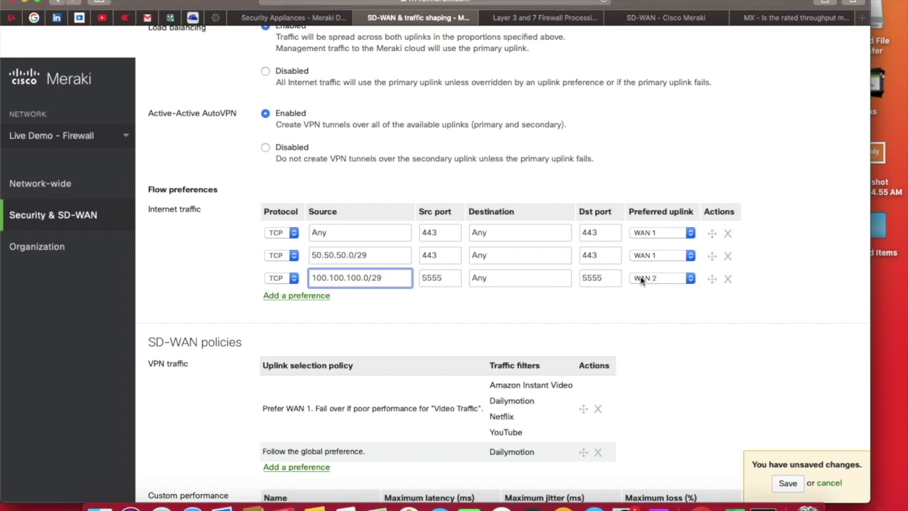
click(530, 297)
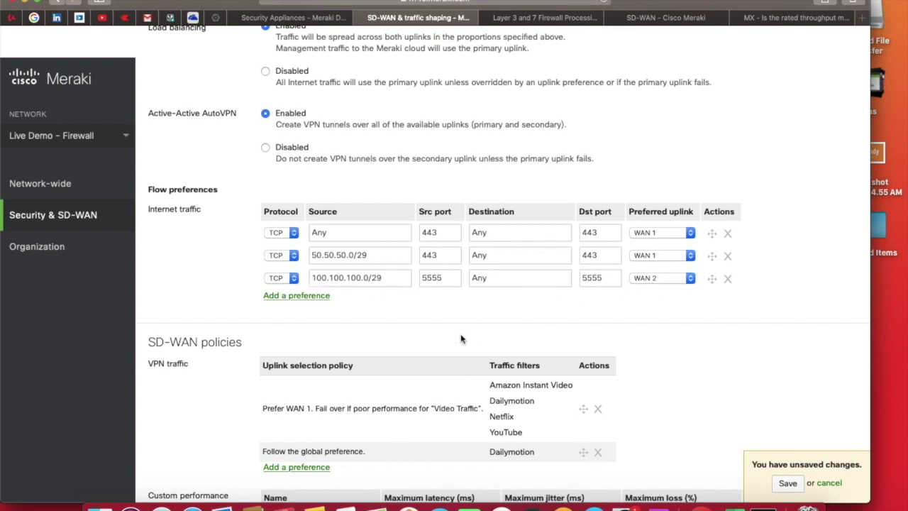
scroll(461, 339, down, 3)
scroll(461, 339, up, 2)
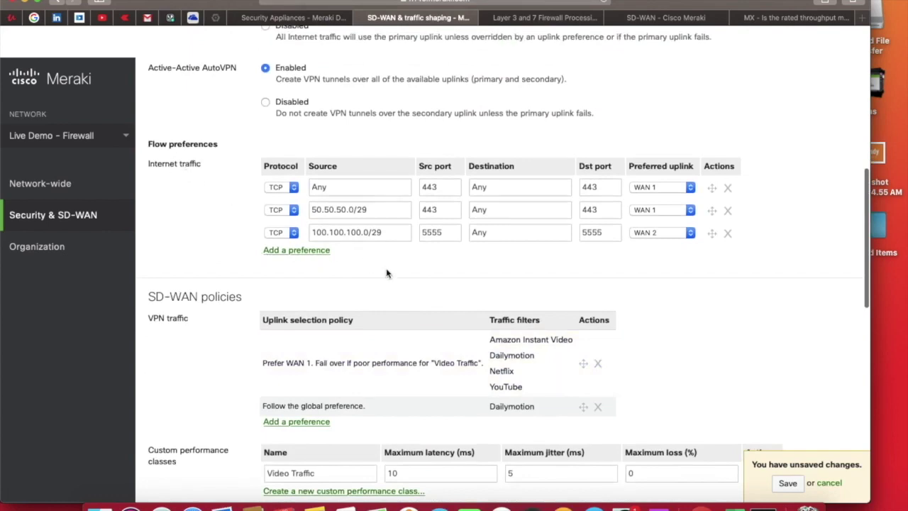
scroll(410, 287, down, 1)
scroll(410, 288, down, 3)
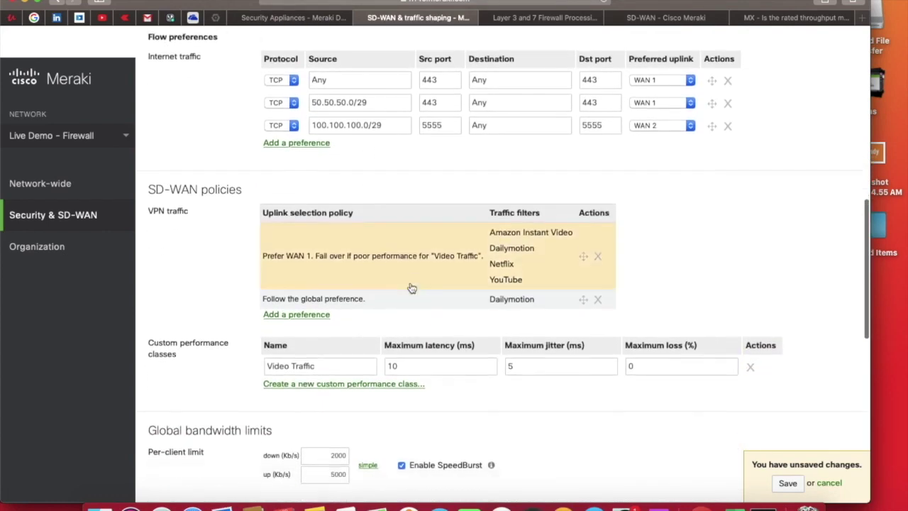
Delete both existing VPN traffic uplink selection policies from the SD-WAN policies.
scroll(410, 287, down, 2)
scroll(410, 287, down, 2)
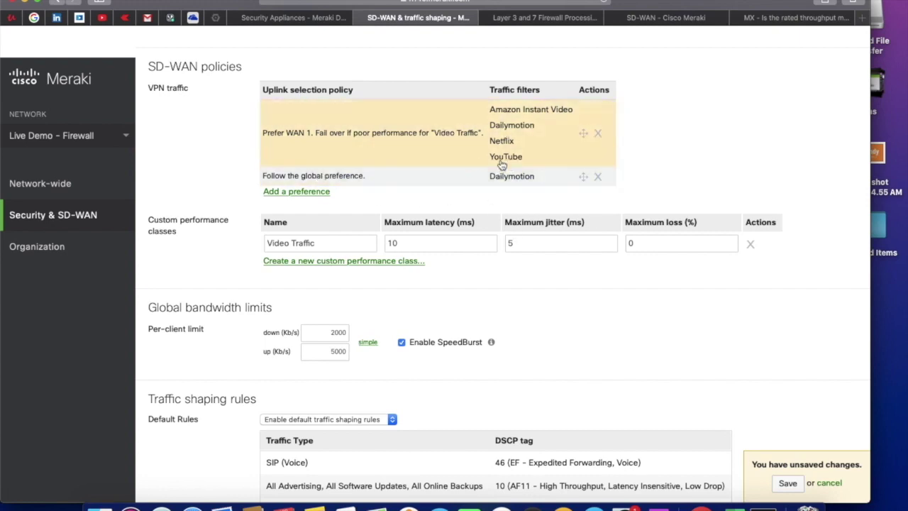
click(599, 134)
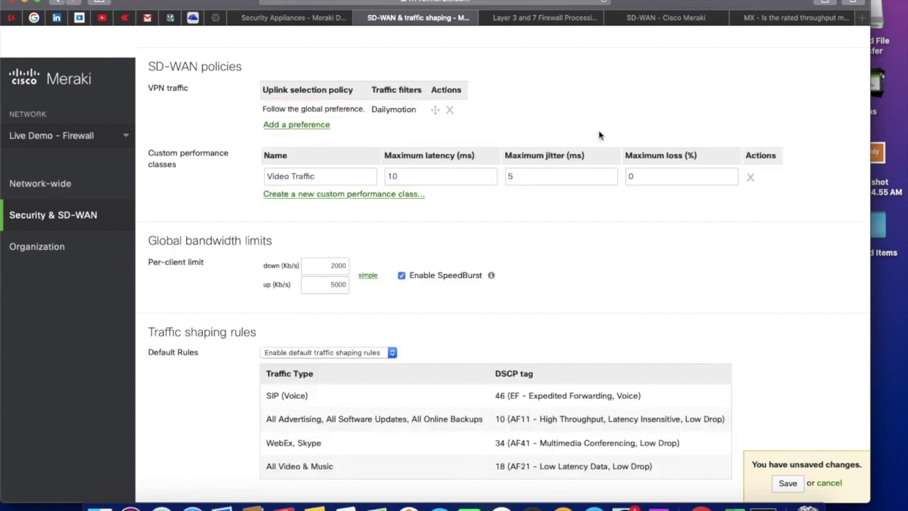
click(448, 113)
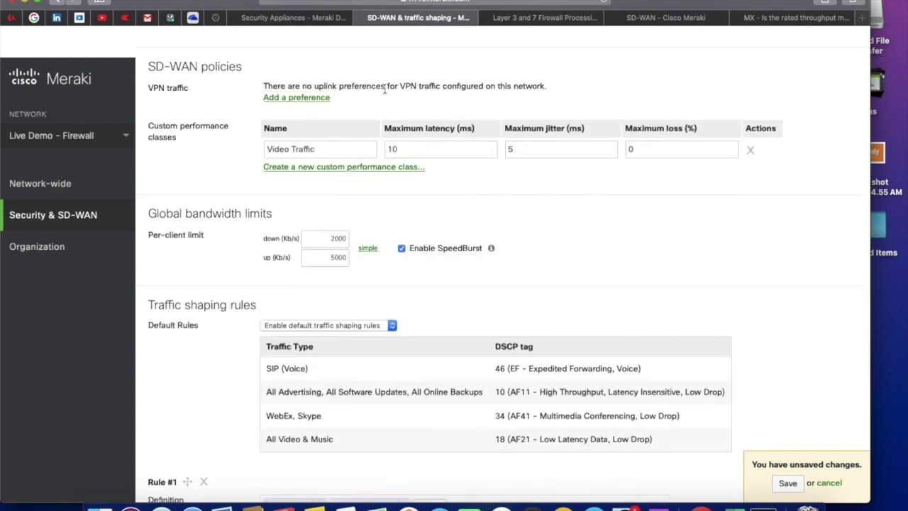
Start a new VPN traffic uplink selection policy with WAN 1 as the preferred uplink.
scroll(324, 112, up, 2)
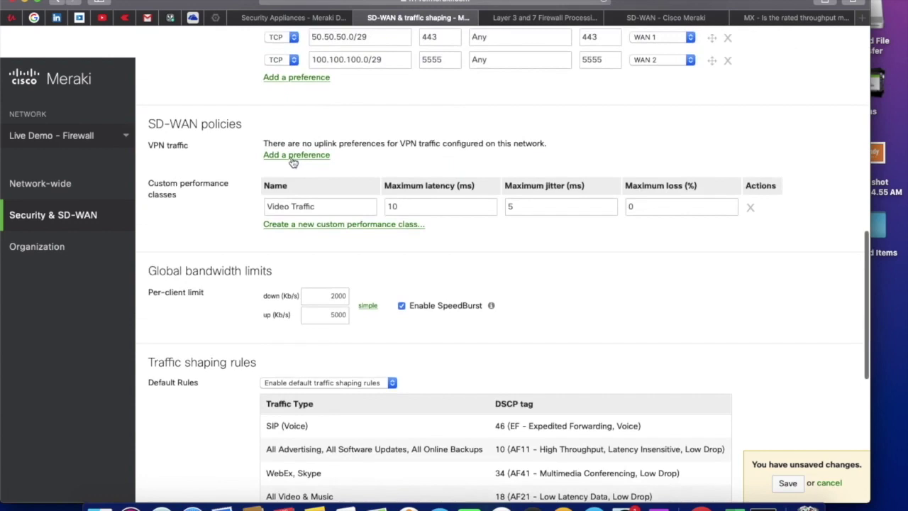
click(294, 157)
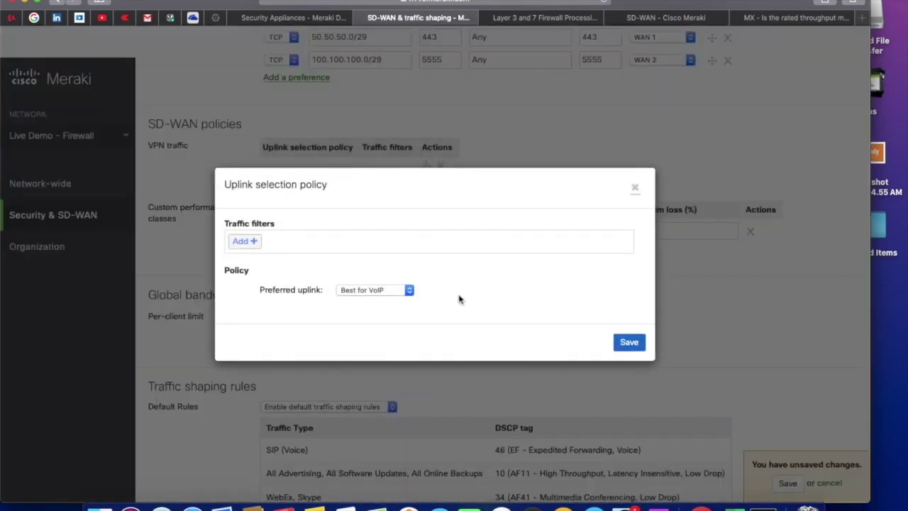
click(409, 291)
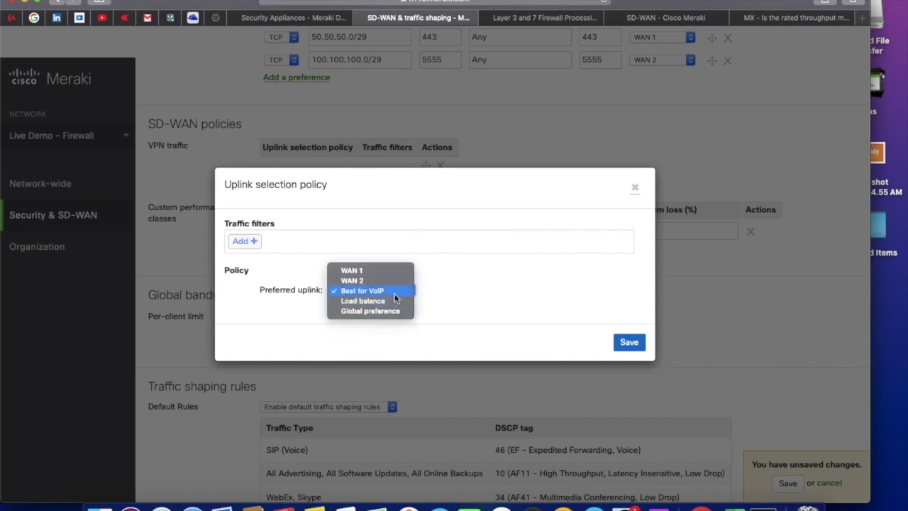
click(386, 271)
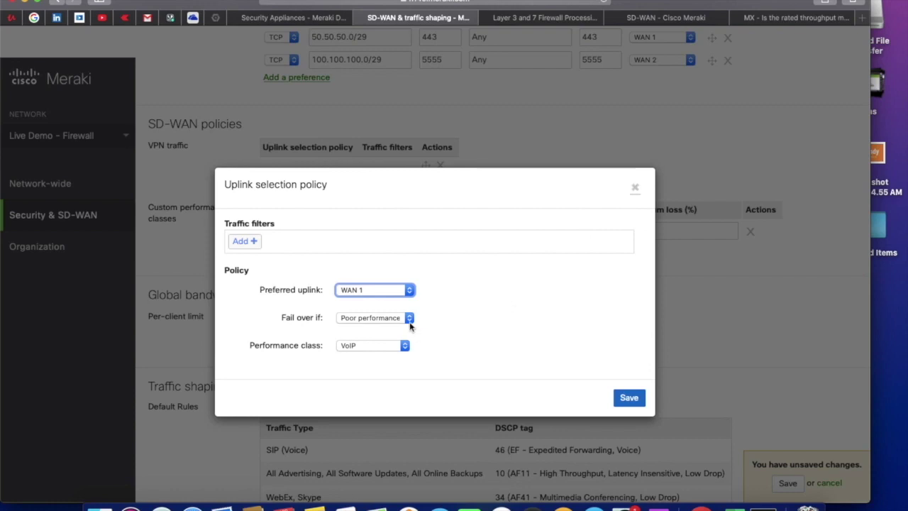
Look through the traffic filter categories available for the new policy and the applications they contain.
click(253, 247)
click(304, 348)
scroll(274, 350, down, 5)
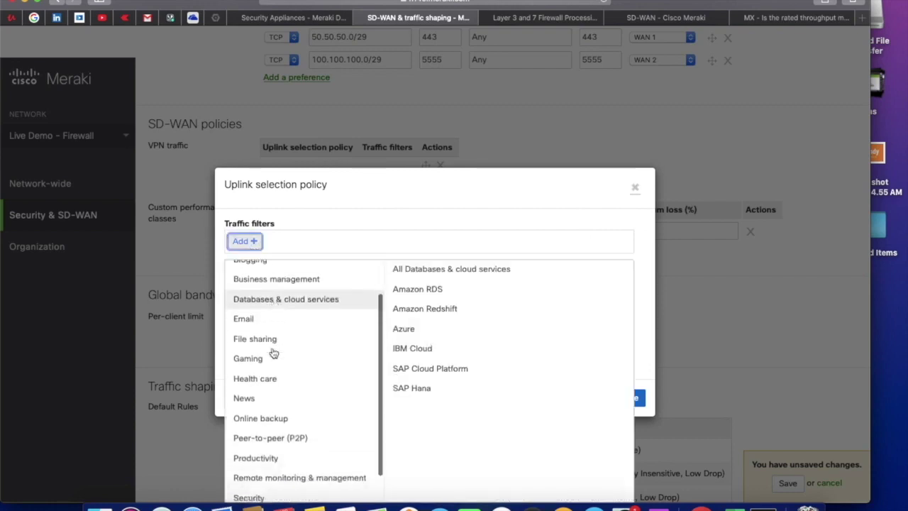
click(274, 431)
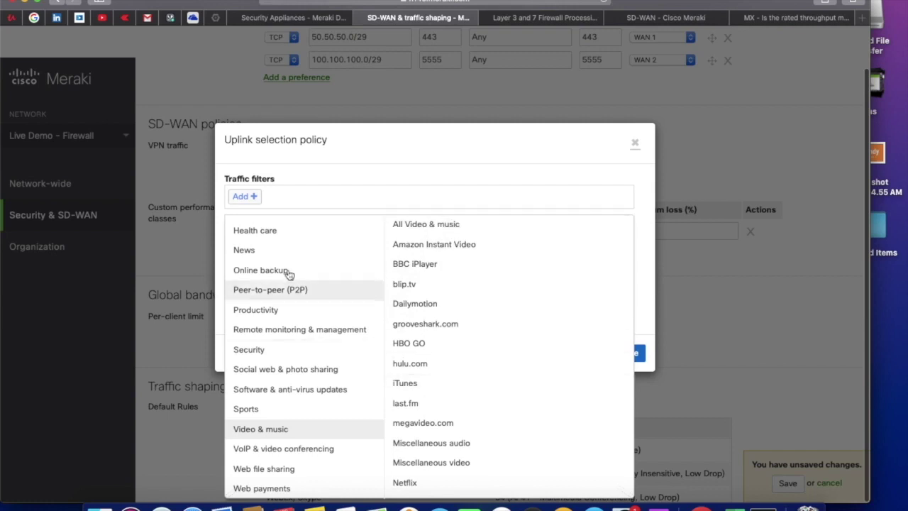
click(360, 388)
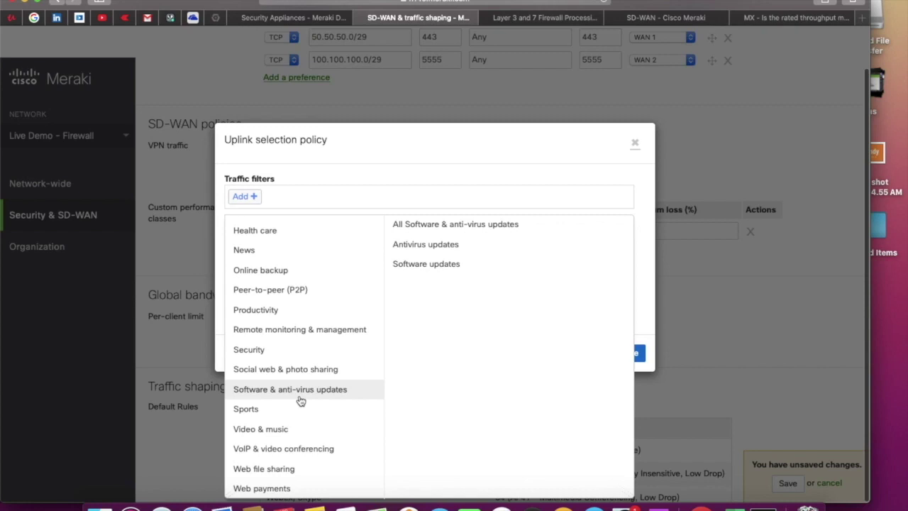
click(324, 429)
scroll(343, 428, up, 5)
click(341, 425)
click(291, 276)
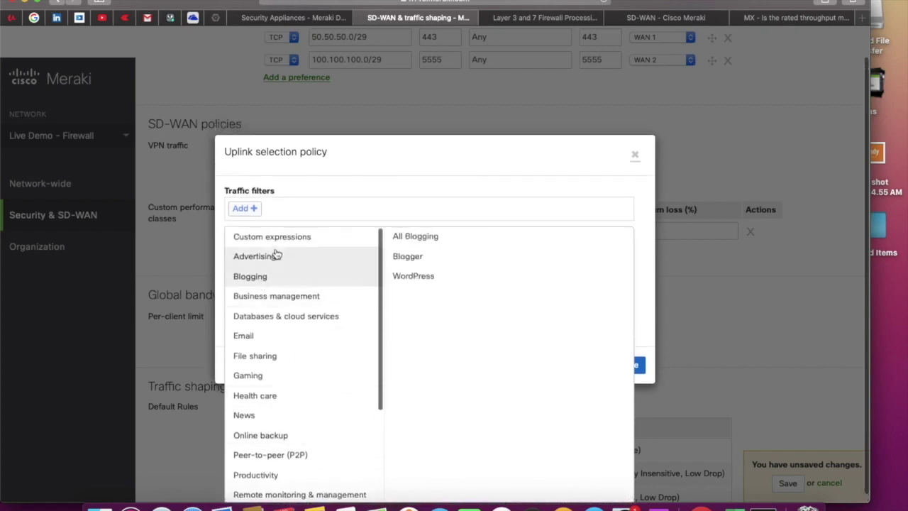
Add the All Video & music category as a traffic filter of the new uplink selection policy.
click(312, 443)
scroll(312, 443, down, 3)
click(278, 434)
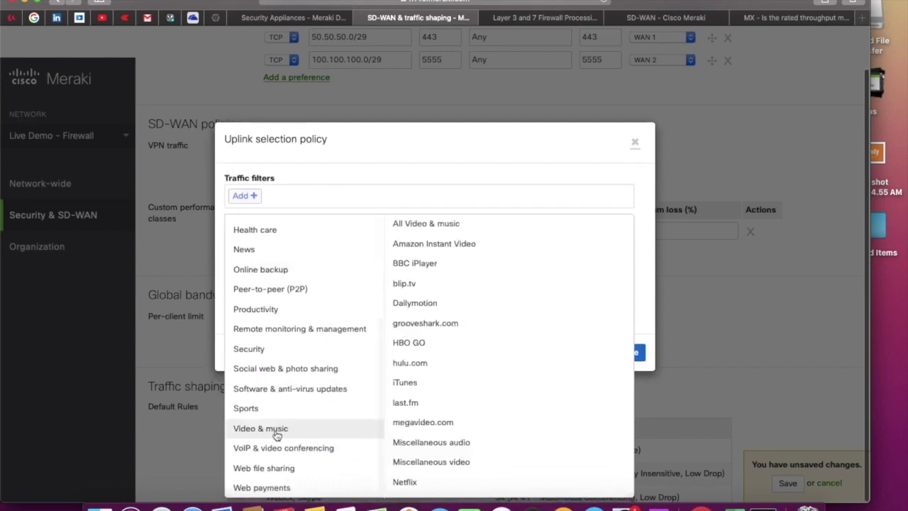
click(440, 226)
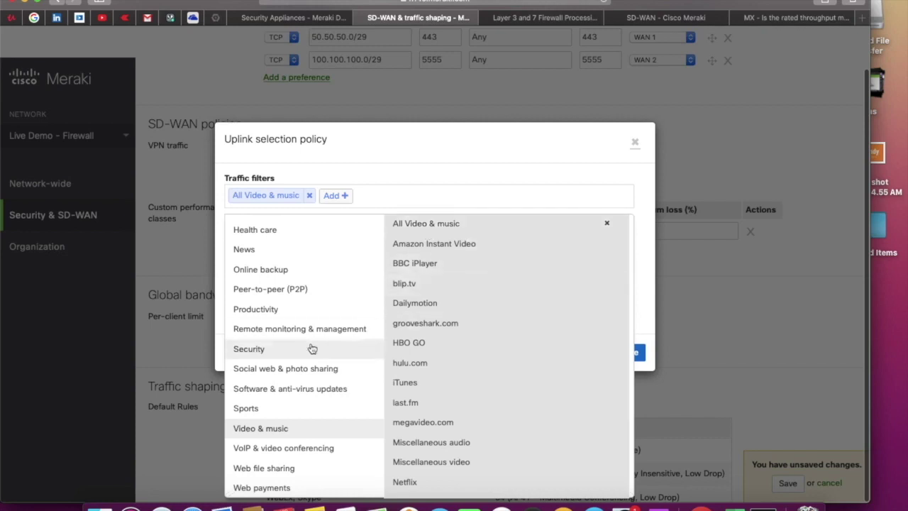
Try adding All Email as a second traffic filter, remove it again and close the filter list.
scroll(312, 348, up, 5)
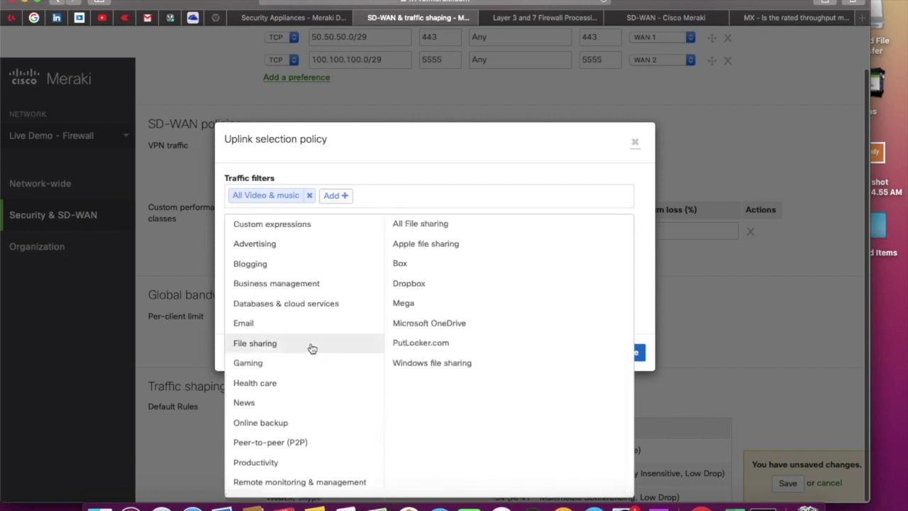
mouse_move(258, 329)
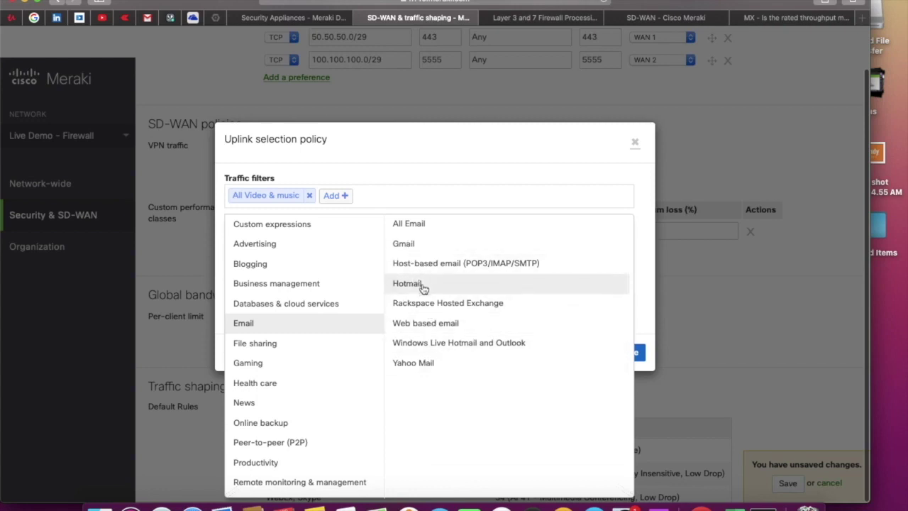
click(424, 224)
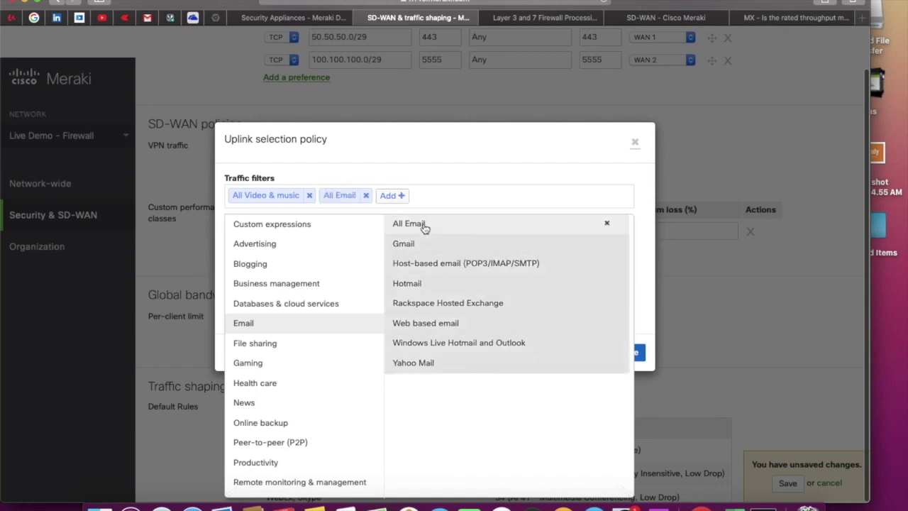
scroll(298, 332, down, 4)
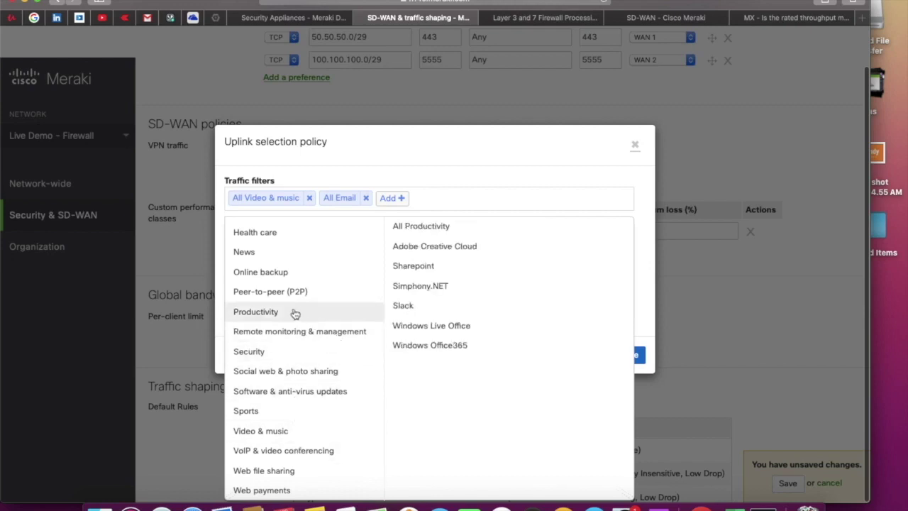
scroll(294, 315, up, 5)
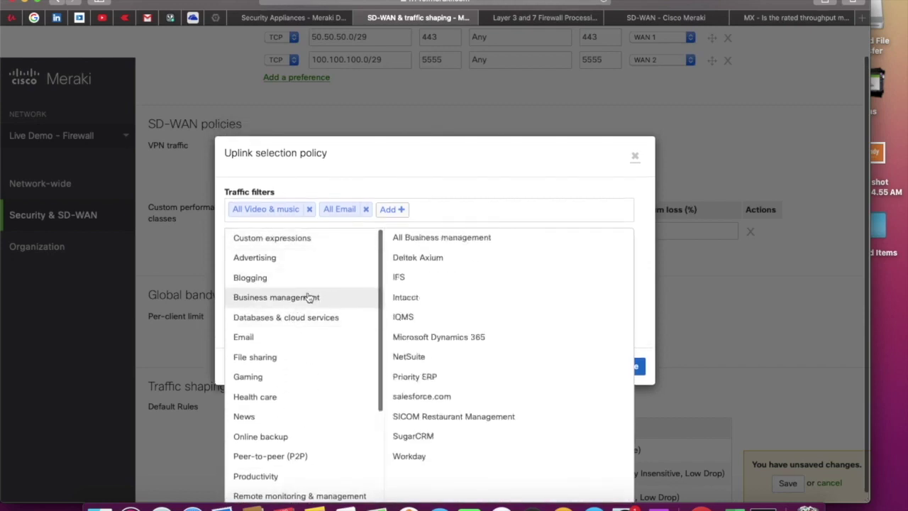
click(366, 209)
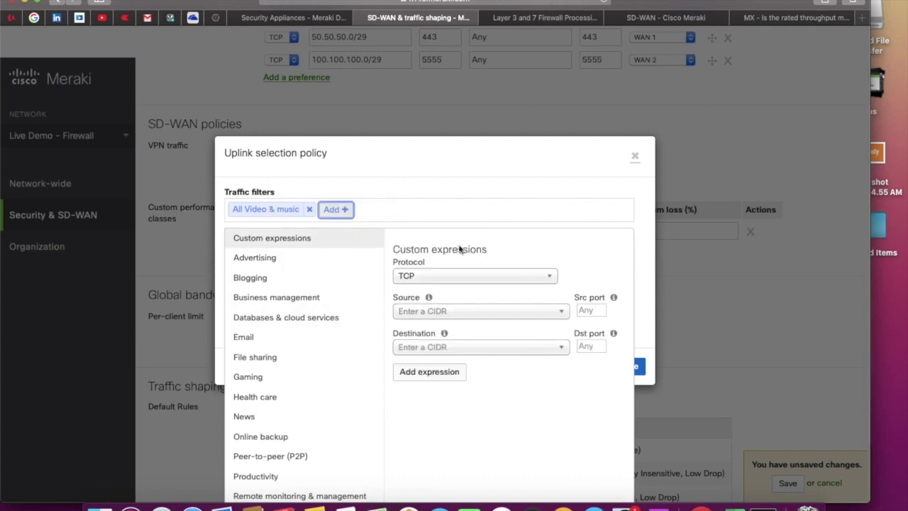
mouse_move(339, 284)
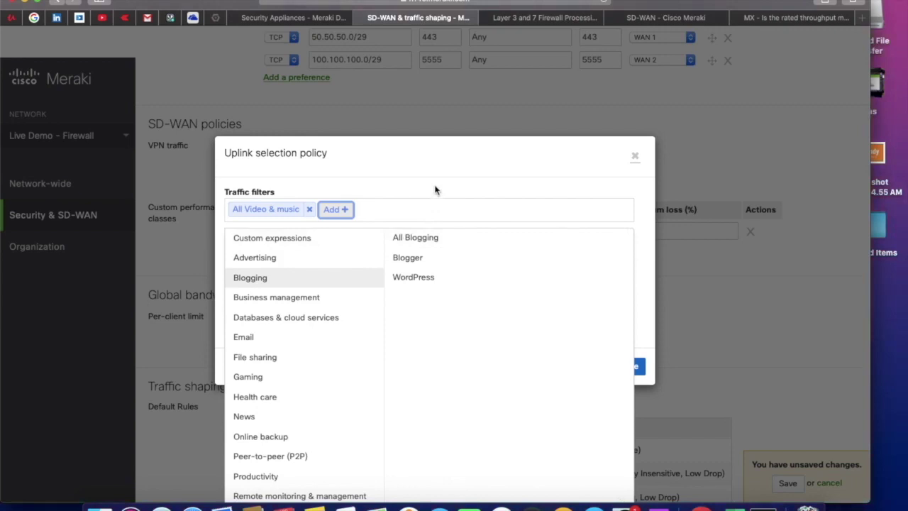
click(436, 190)
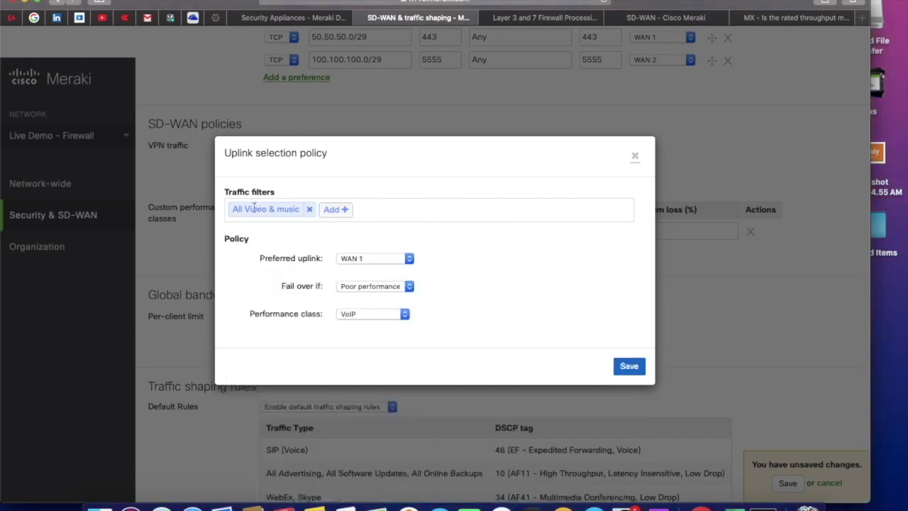
Try Load balance as the policy's preferred uplink and switch back to WAN 1.
click(410, 261)
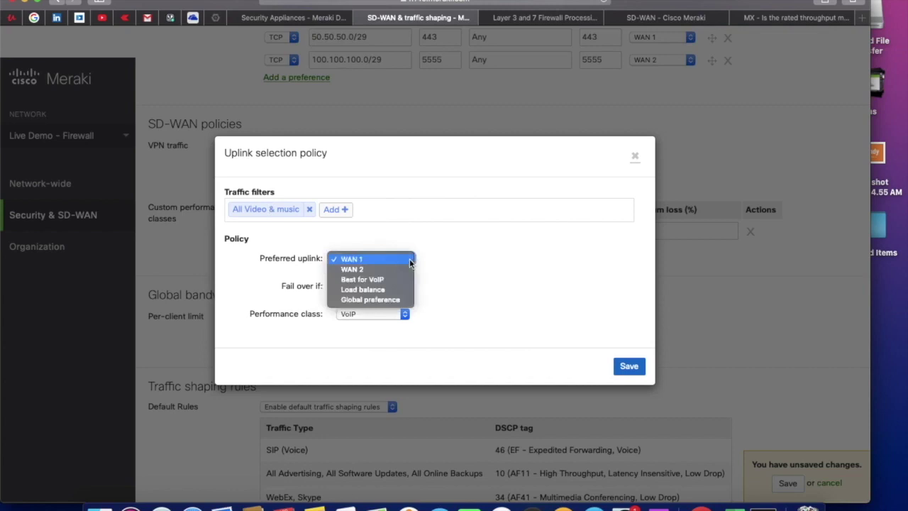
click(378, 290)
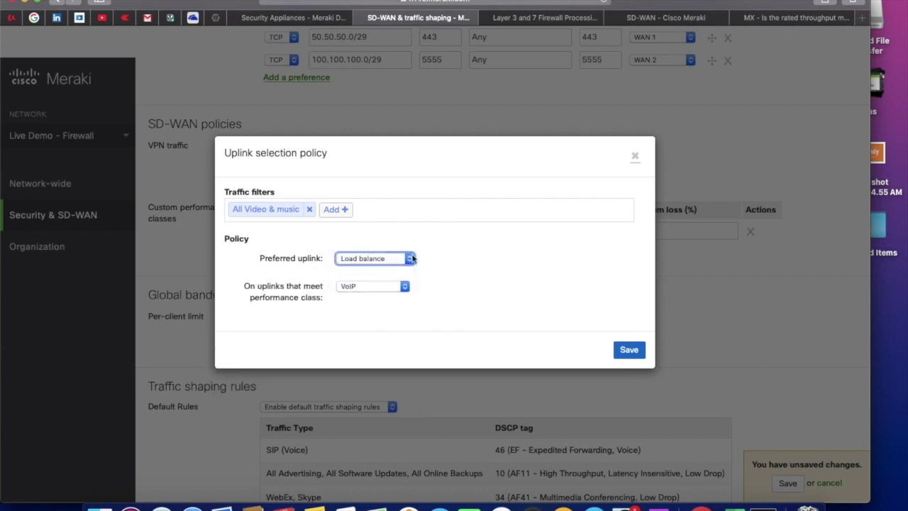
click(406, 287)
click(446, 288)
click(414, 259)
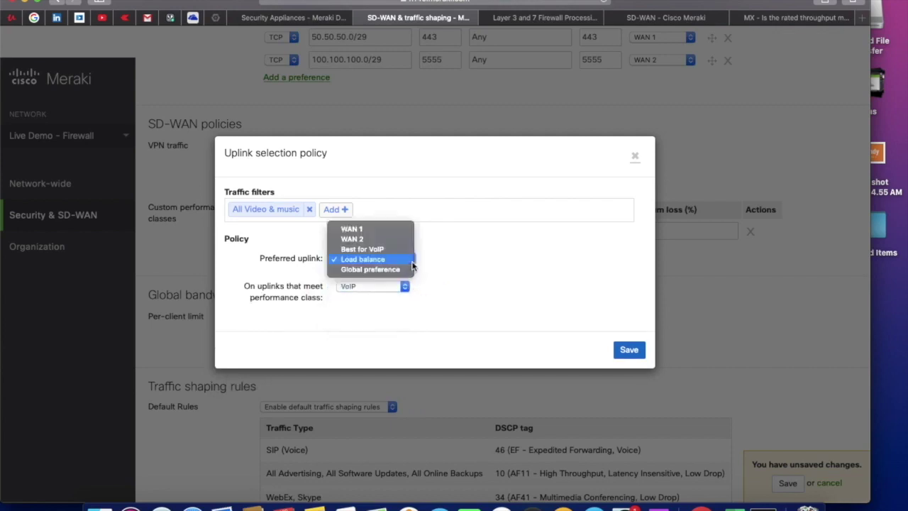
click(373, 231)
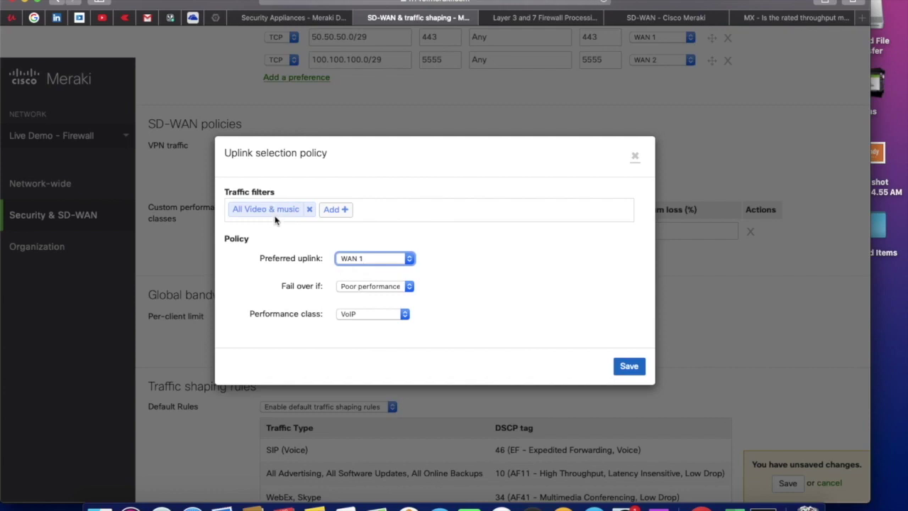
Try Uplink down as the policy's failover condition and switch back to Poor performance.
click(410, 287)
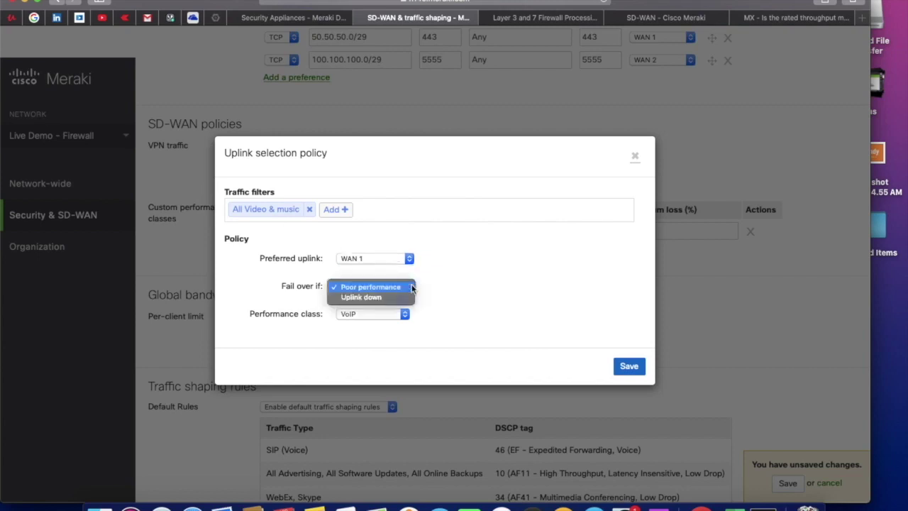
click(376, 297)
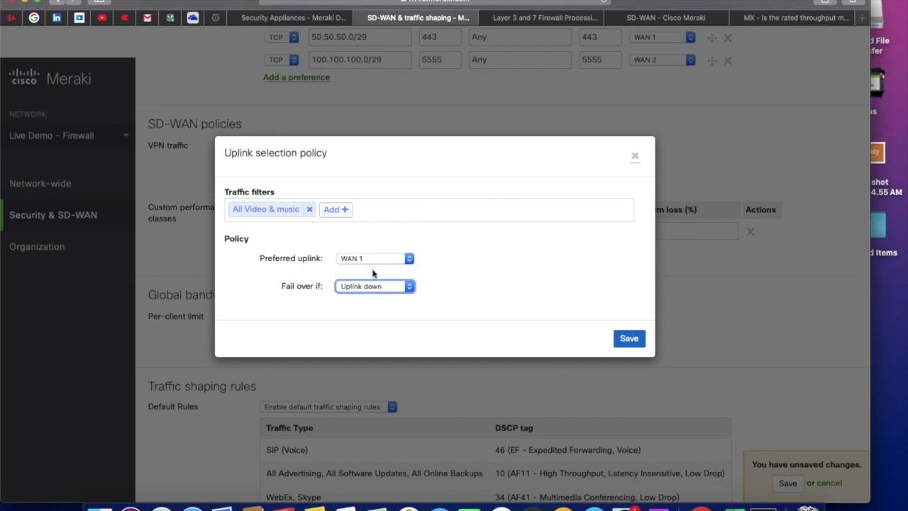
click(409, 291)
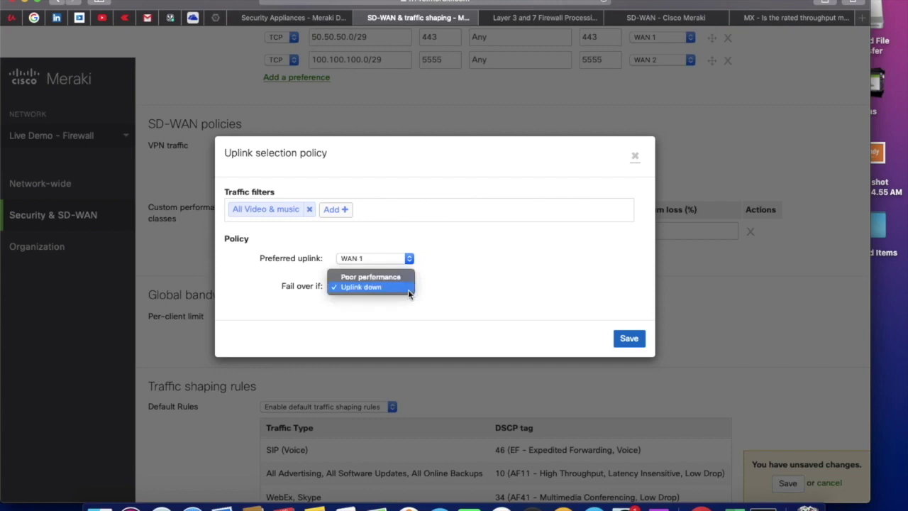
click(369, 278)
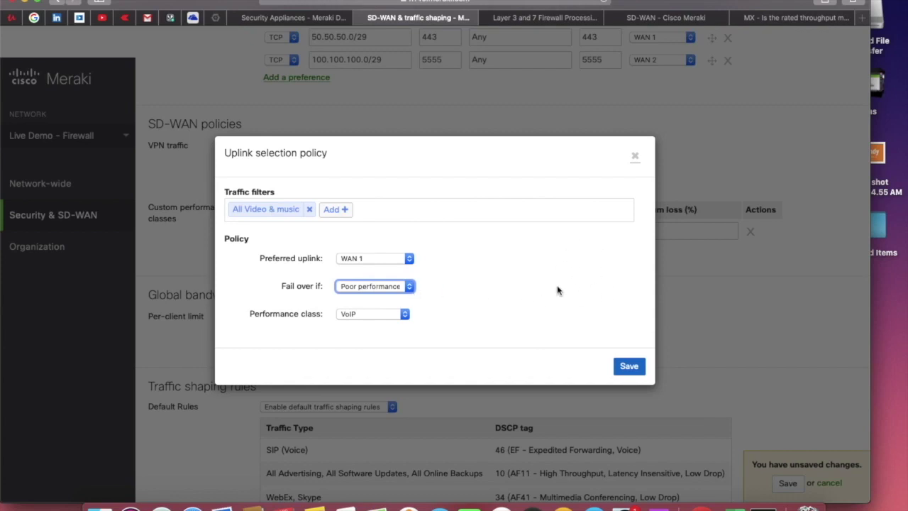
Choose VoIP as the policy's performance class and save the uplink selection policy.
click(406, 317)
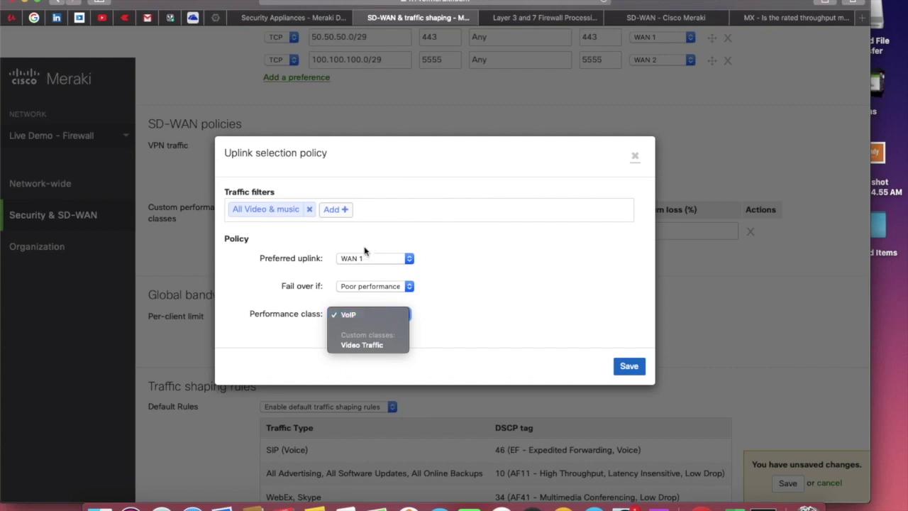
click(362, 316)
click(399, 319)
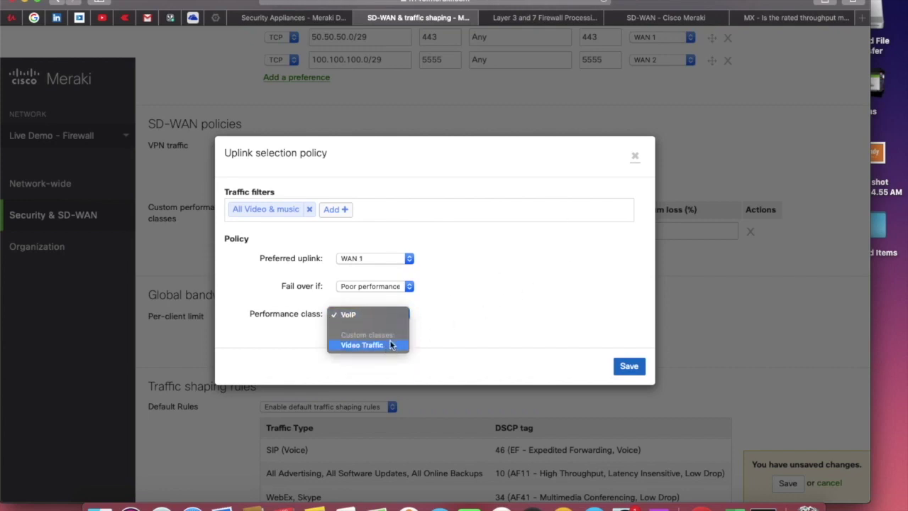
click(364, 315)
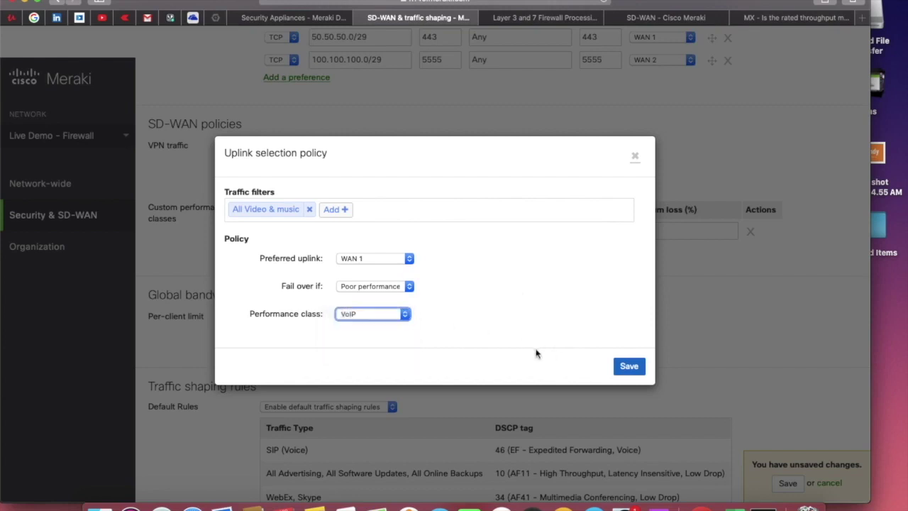
click(629, 369)
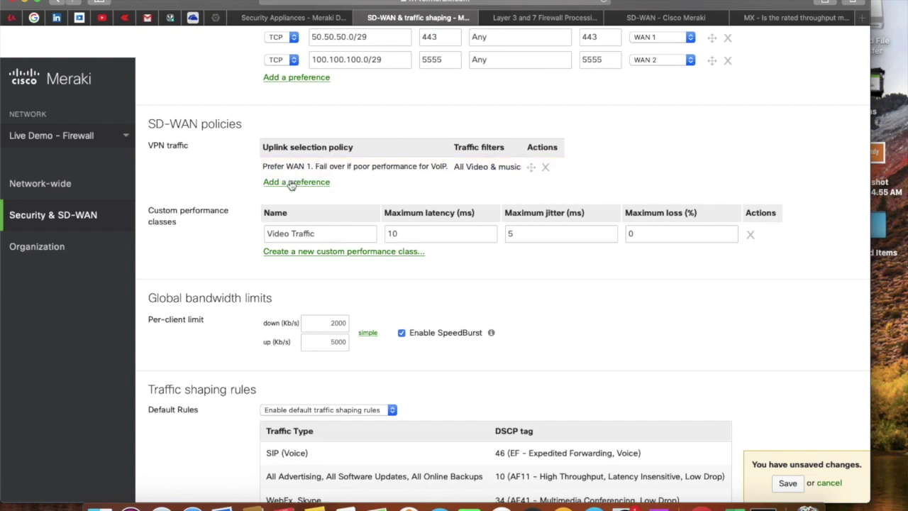
Create a new custom performance class named Application-XYZ with a maximum latency of 5 ms.
scroll(291, 184, up, 5)
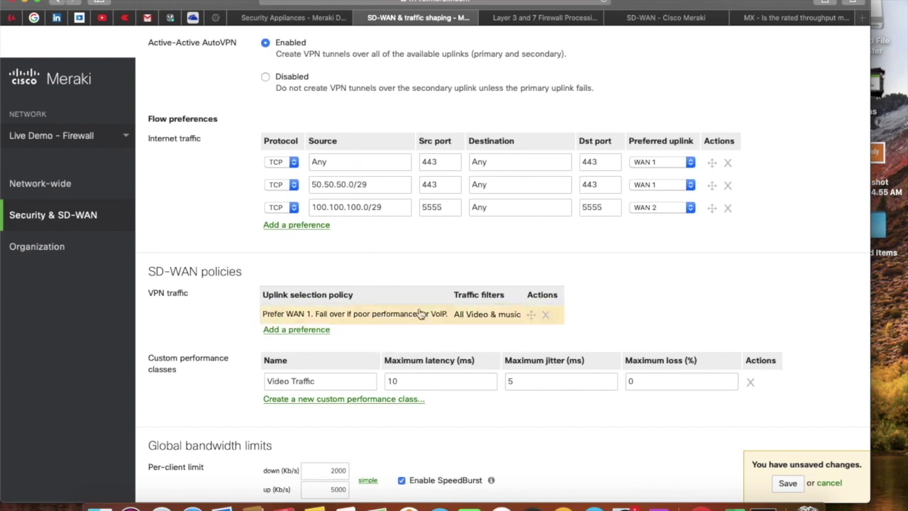
scroll(420, 309, down, 2)
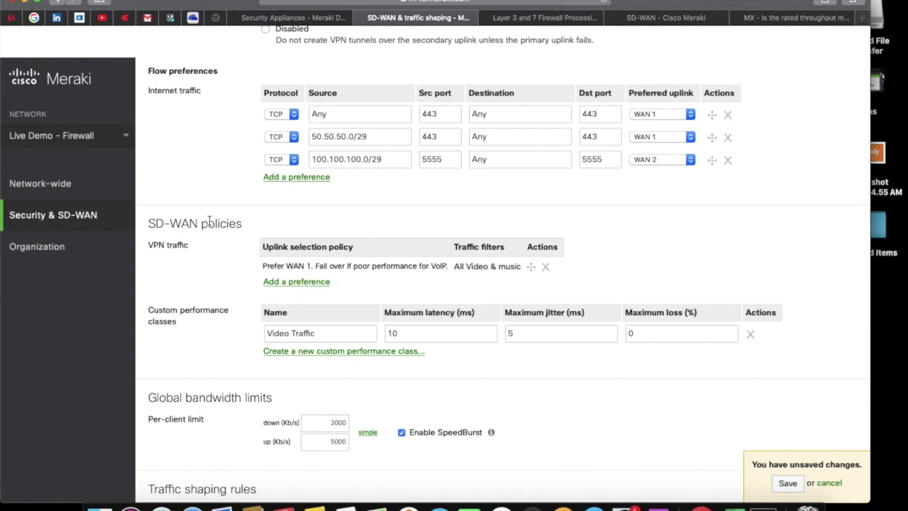
scroll(380, 298, down, 1)
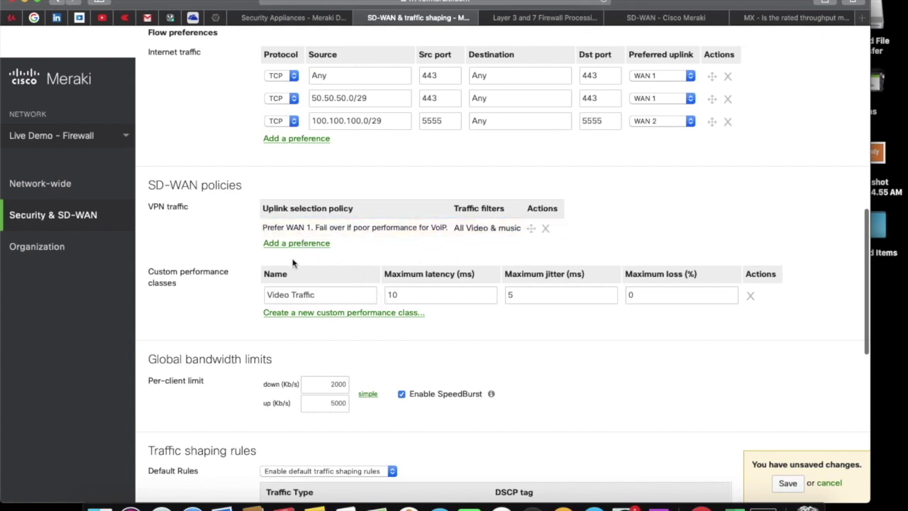
scroll(293, 264, down, 2)
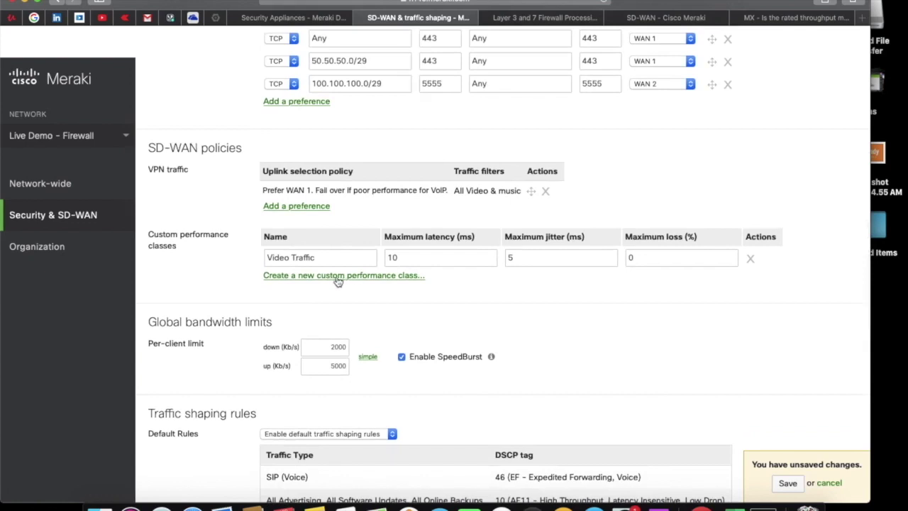
click(338, 276)
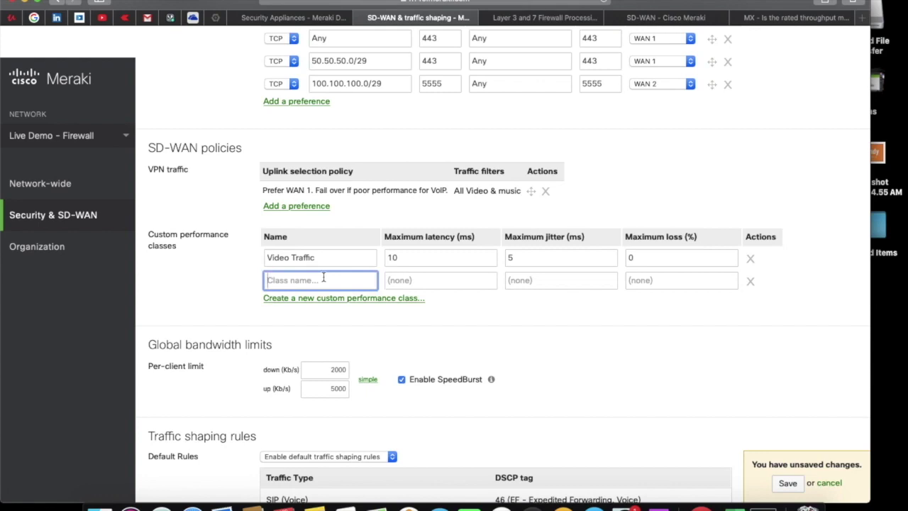
text(Application-)
text(XYZ)
click(410, 282)
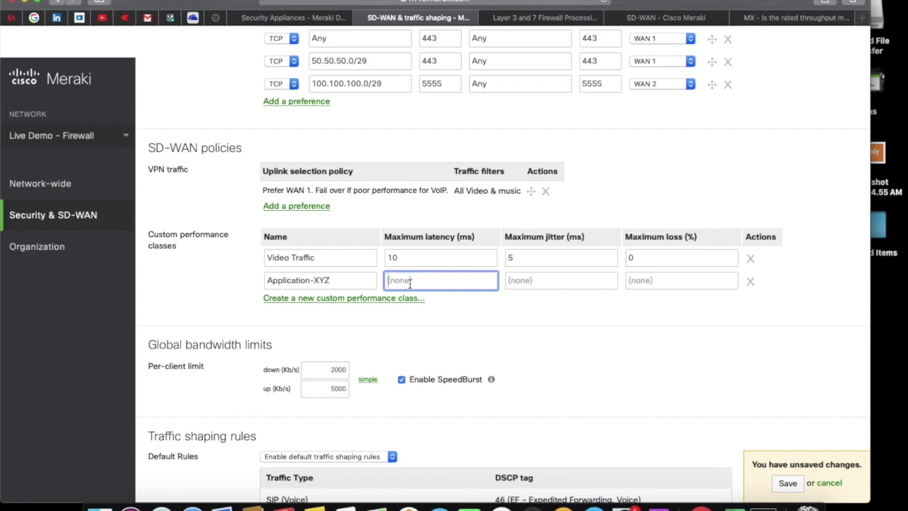
text(1)
key(BackSpace)
text(5)
Rename the Application-XYZ performance class as Application-Video-Conf.
double_click(338, 280)
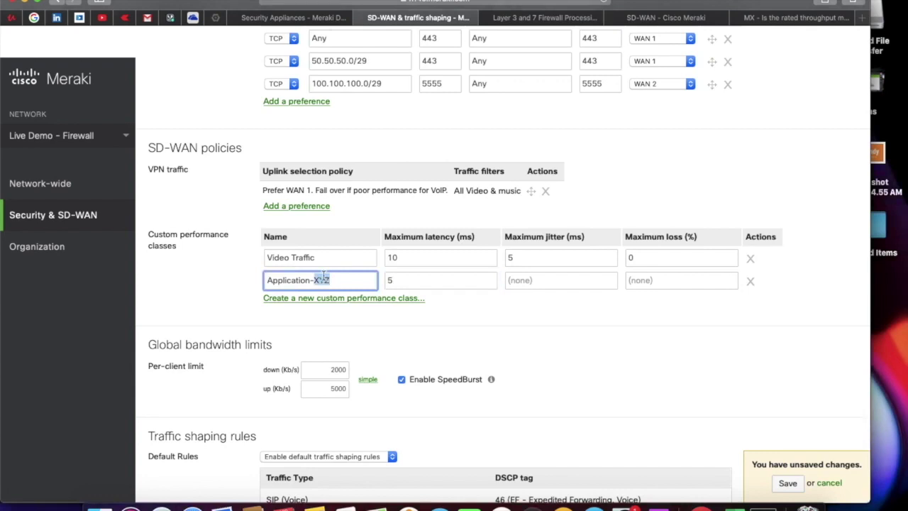
text(Video-Confe)
key(BackSpace)
Set the Application-Video-Conf class to a maximum latency of 10 ms, maximum jitter of 5 ms and maximum loss of 0%.
click(442, 282)
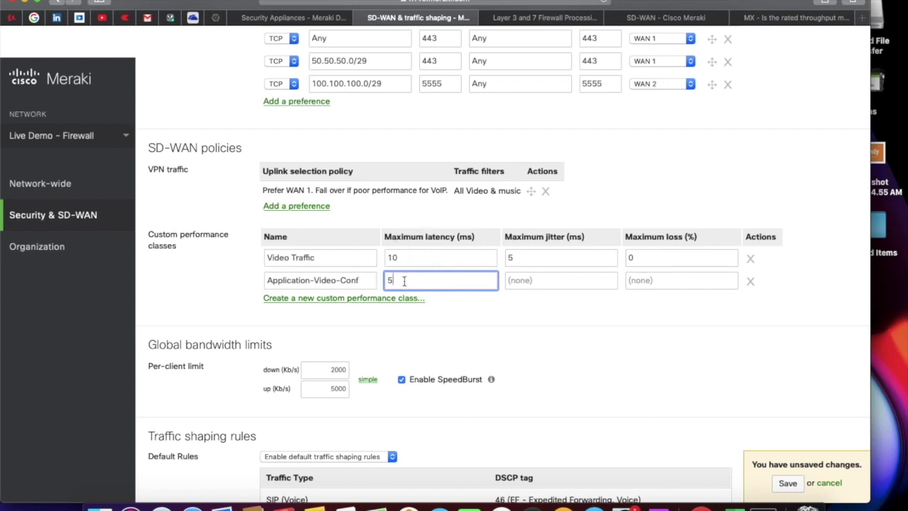
key(BackSpace)
text(10)
click(556, 282)
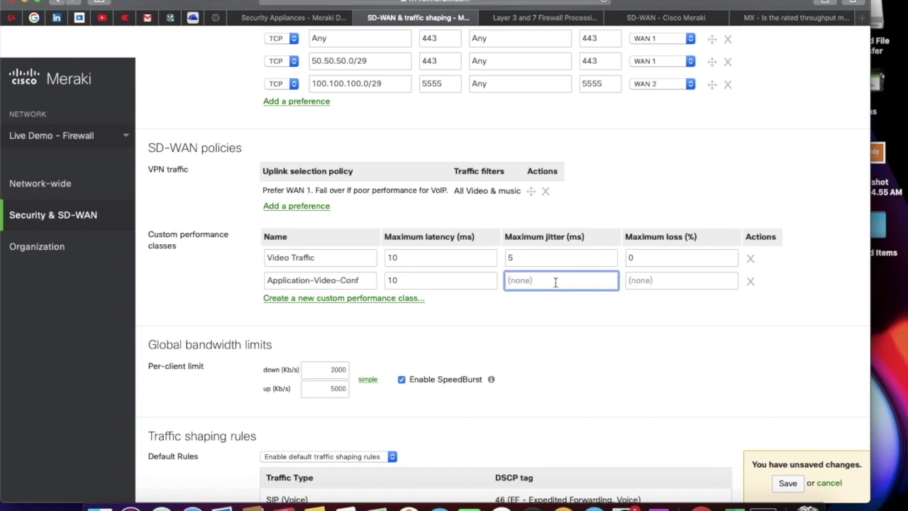
text(5)
click(656, 282)
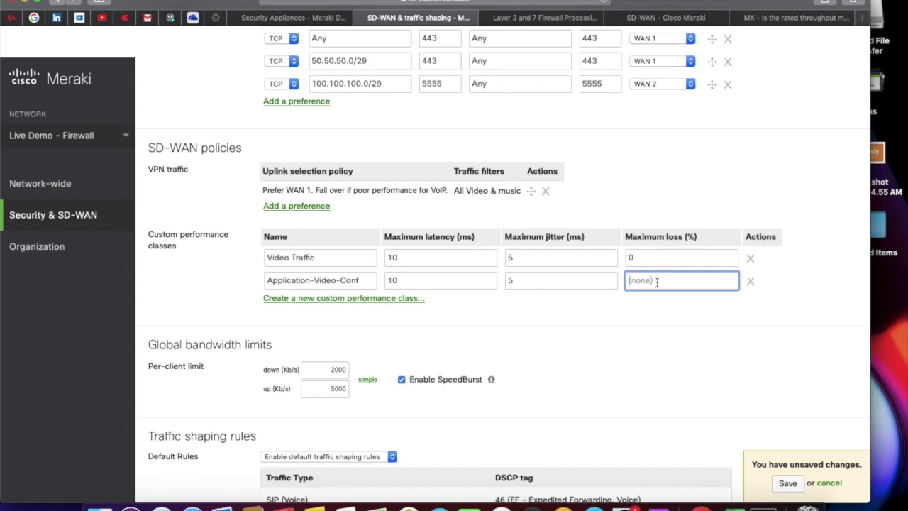
text(0)
Create another custom performance class named Application-XYZ-(DATA).
click(309, 299)
click(286, 303)
text(Appliac)
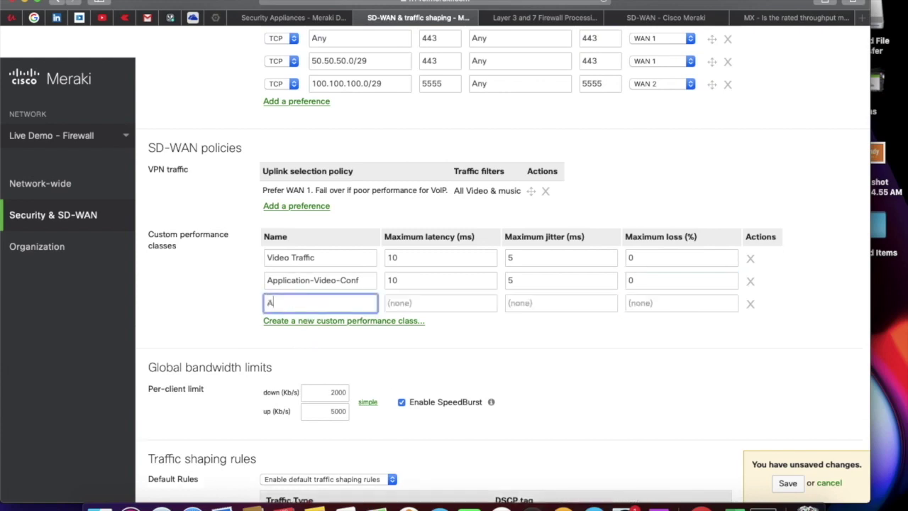
key(BackSpace)
key(BackSpace)
key(BackSpace)
text(ication-XYZ-(DAT)
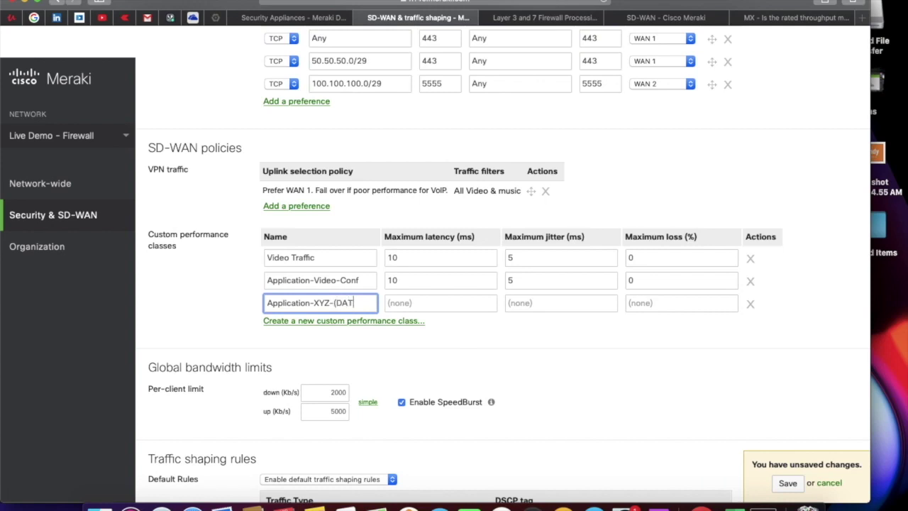
text(A))
click(430, 310)
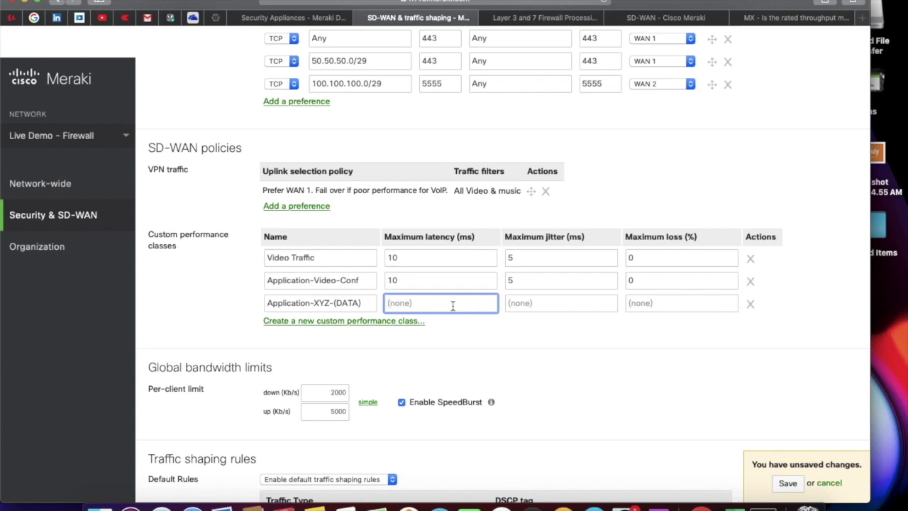
Set the Application-XYZ-(DATA) class to a maximum latency of 30 ms, maximum jitter of 10 ms and maximum loss of 5%.
text(30)
click(536, 311)
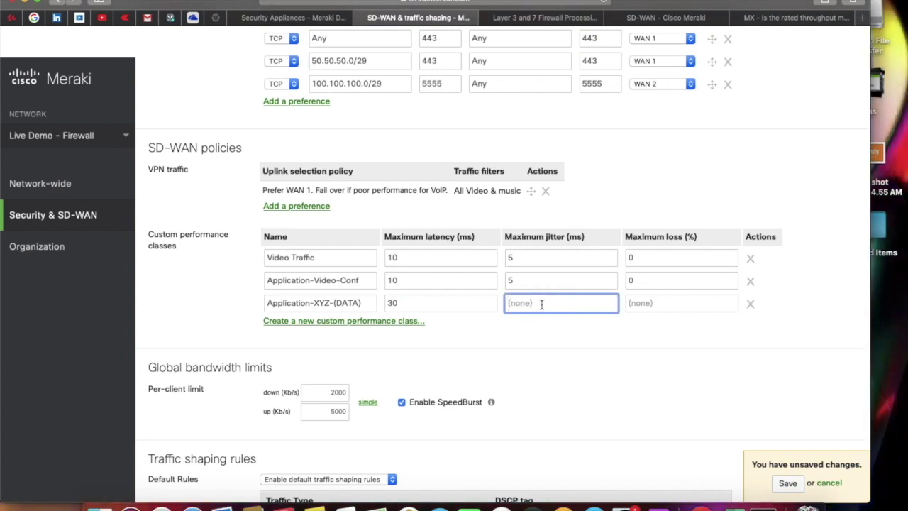
text(10)
click(651, 303)
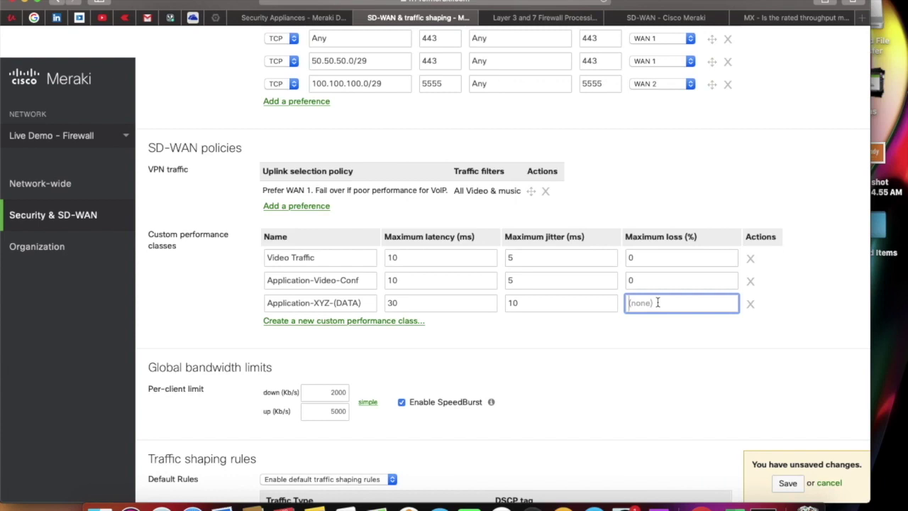
text(5)
click(638, 348)
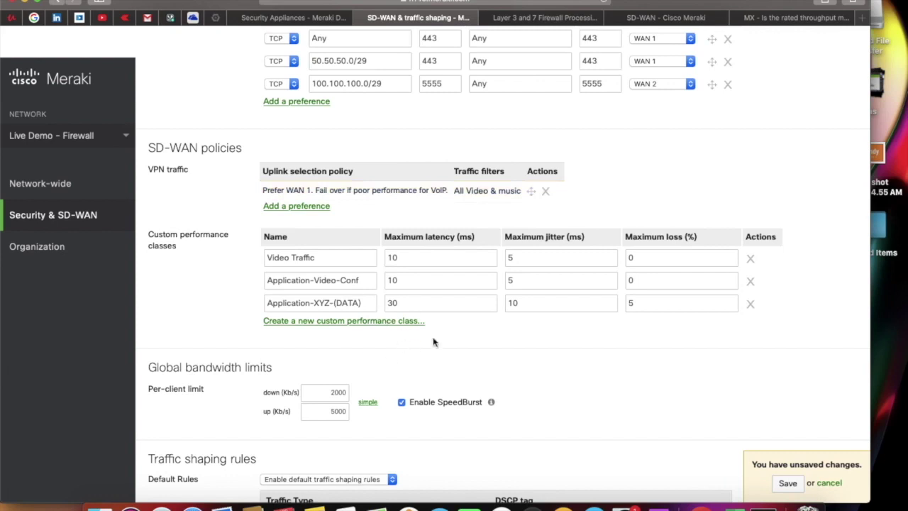
Create another custom performance class named Application-Voice-Conf.
click(303, 320)
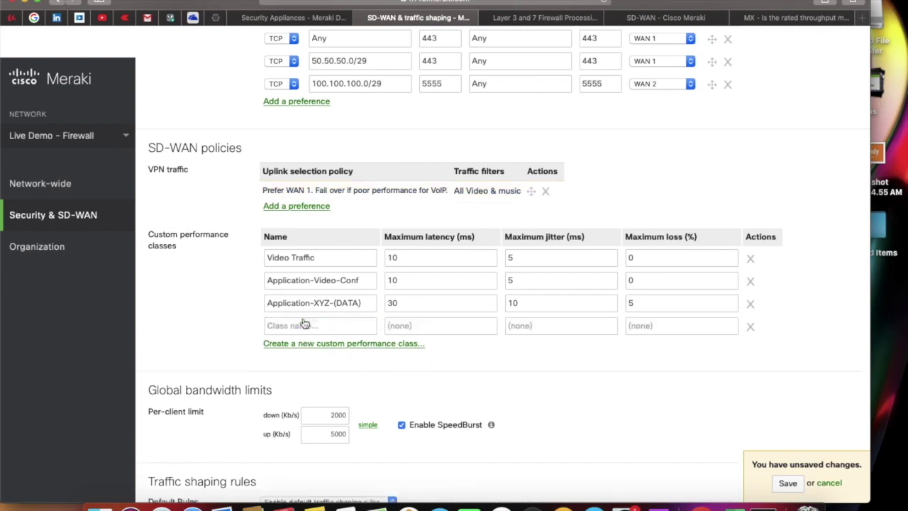
text(Application)
key(BackSpace)
text(-)
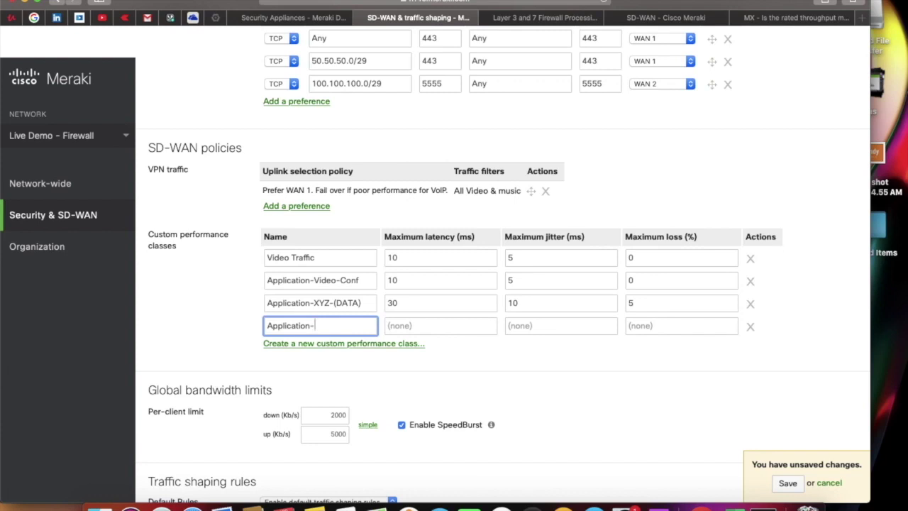
text(Voice-Conf)
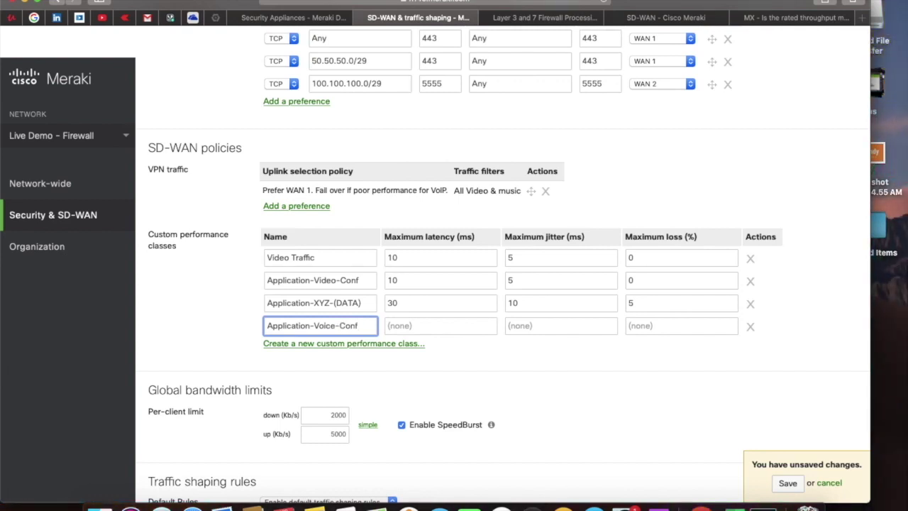
key(Tab)
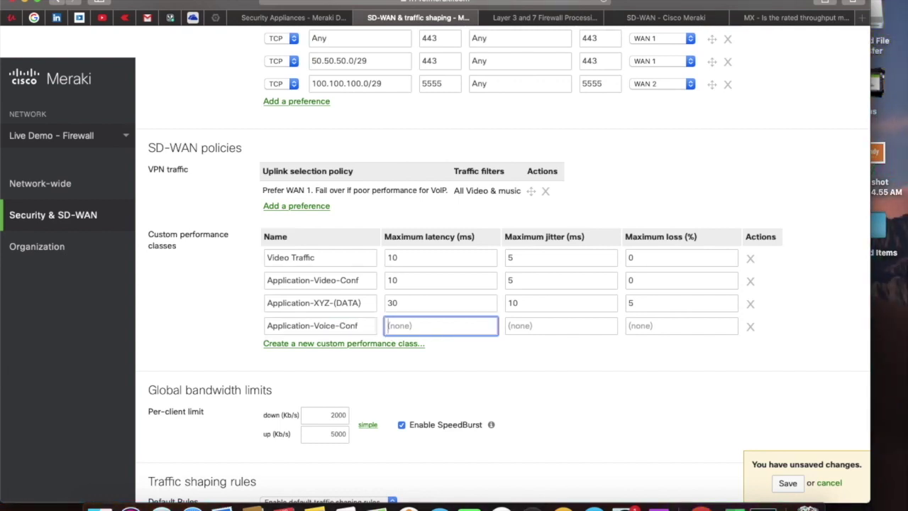
Set the Application-Voice-Conf class to a maximum latency of 10 ms, maximum jitter of 5 ms and maximum loss of 2%.
text(10)
key(Tab)
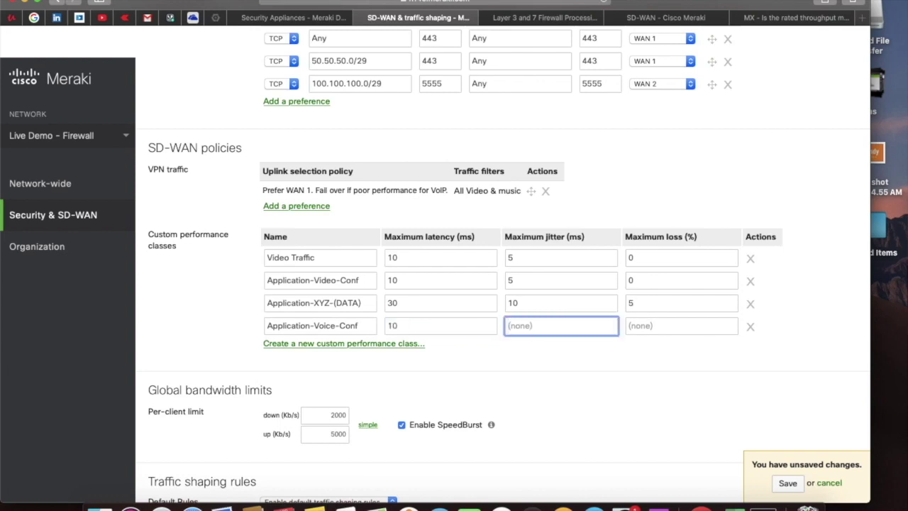
text(5)
key(Tab)
text(2)
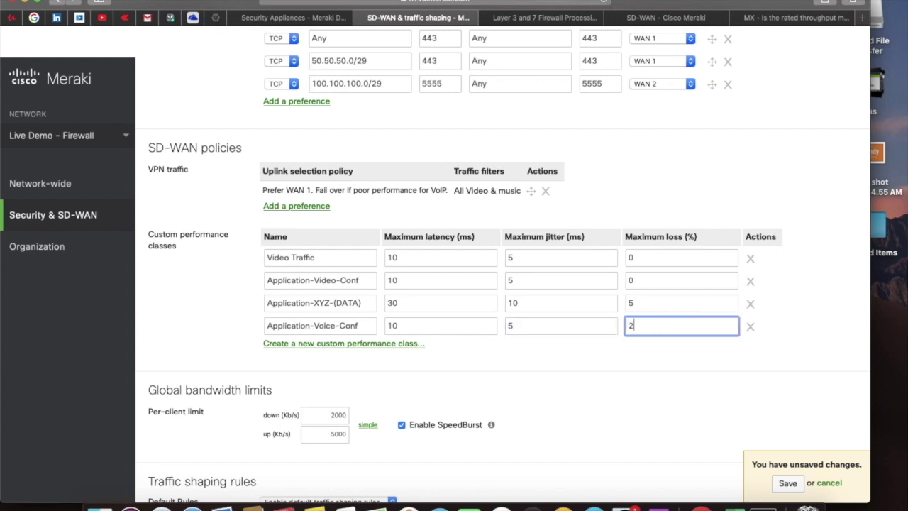
click(316, 345)
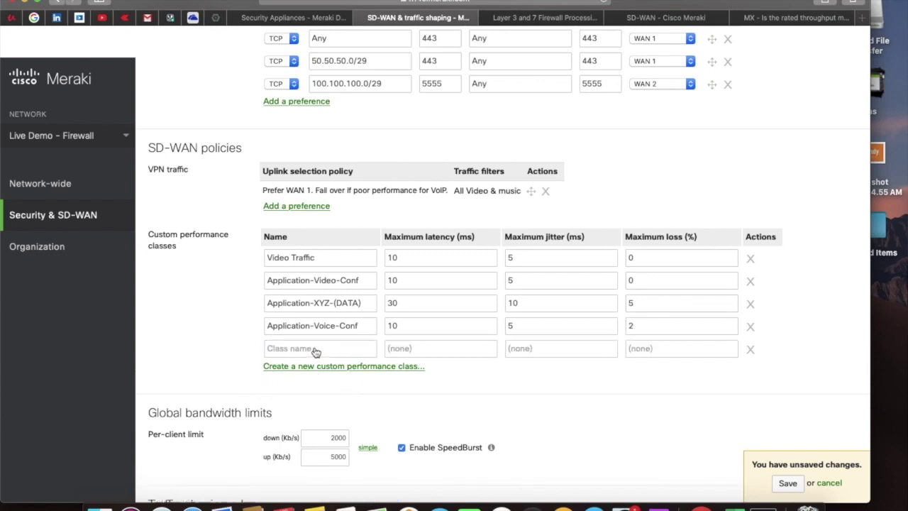
click(750, 349)
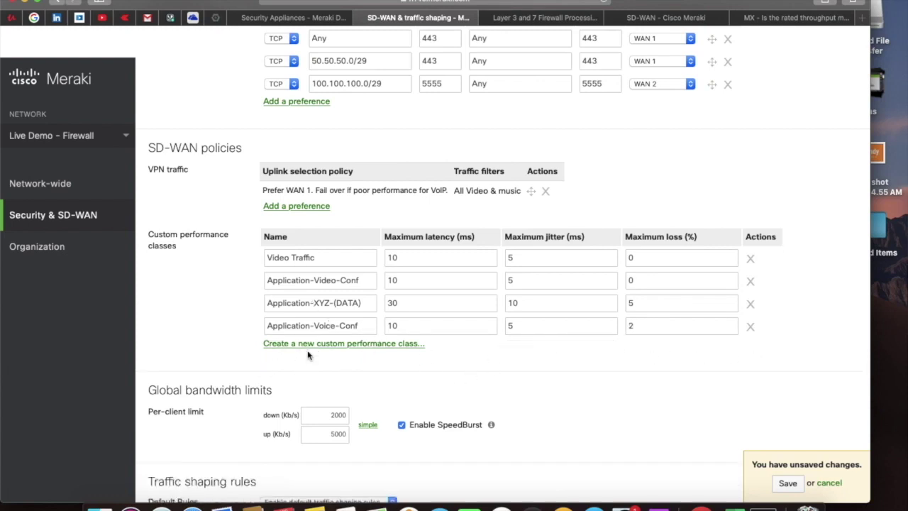
Start a new VPN traffic uplink selection policy and browse its traffic filter categories, ending at custom expressions.
click(296, 206)
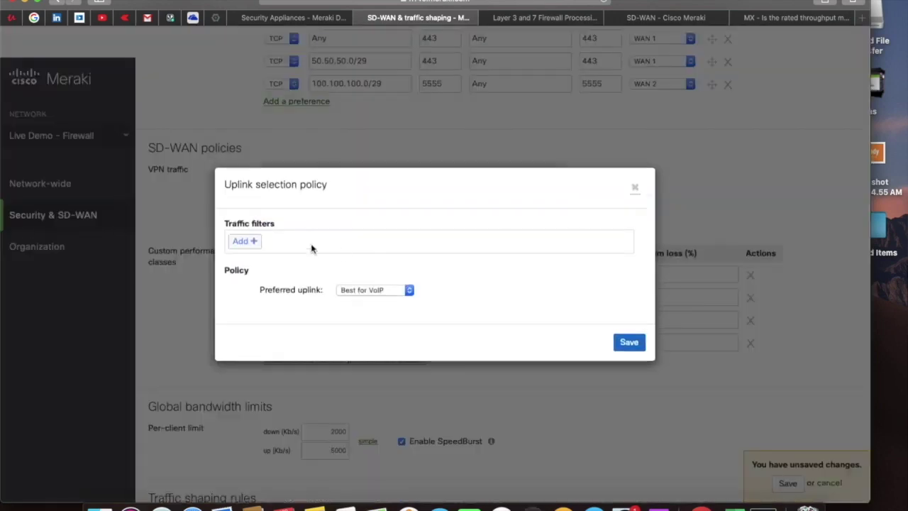
click(254, 243)
click(304, 351)
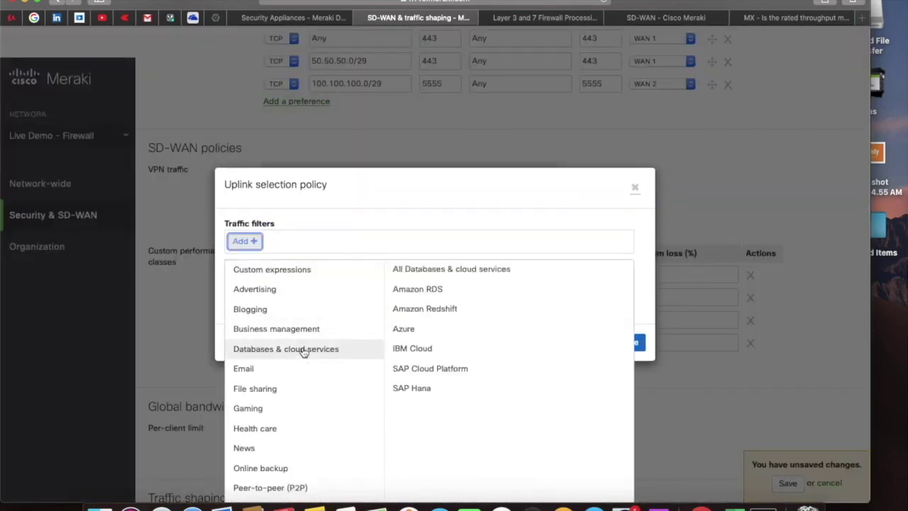
scroll(303, 352, down, 3)
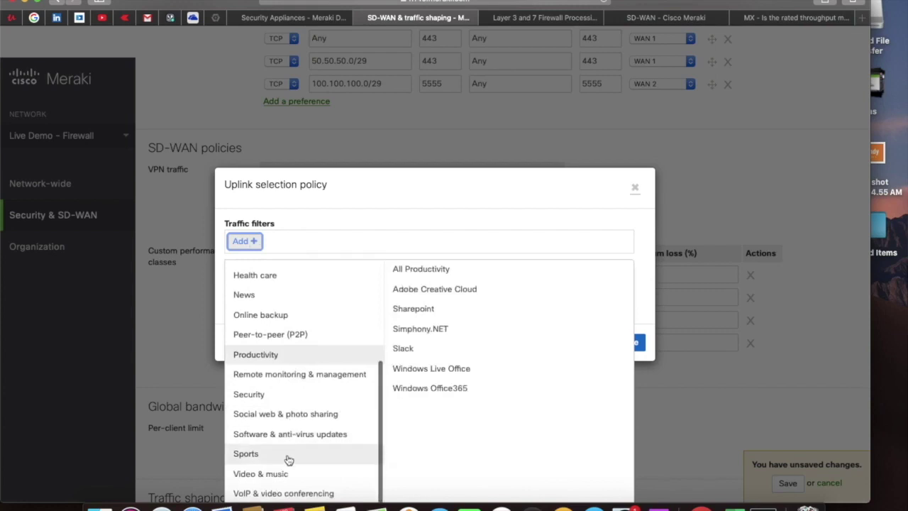
mouse_move(284, 476)
scroll(284, 477, up, 5)
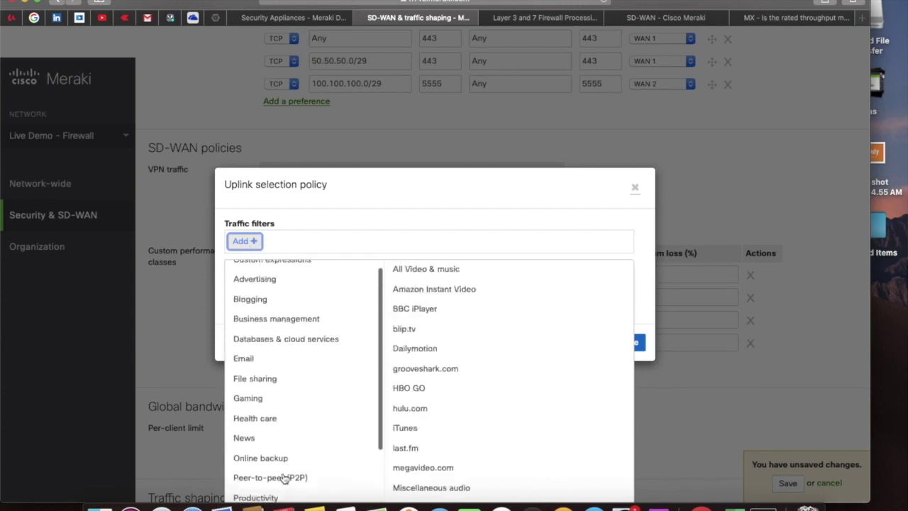
click(278, 274)
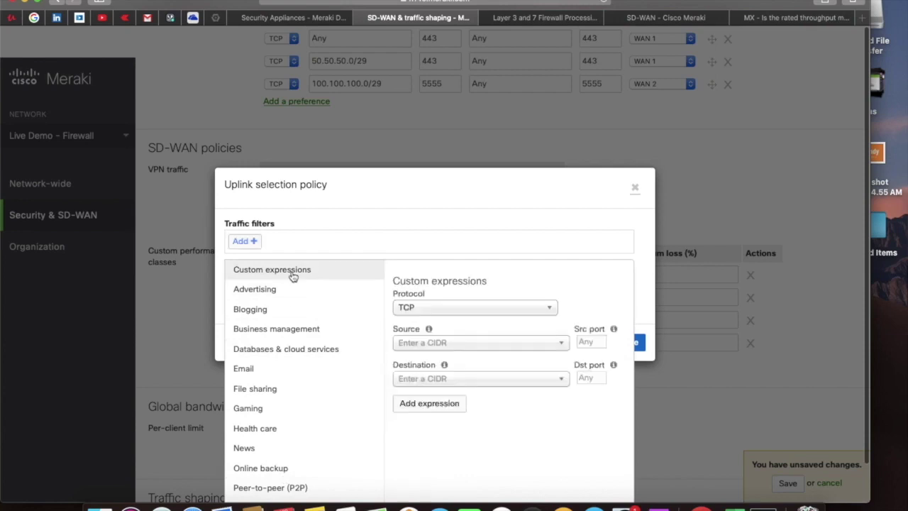
Set the custom expression's source to the subnet 20.20.20.0/24.
click(507, 344)
click(436, 378)
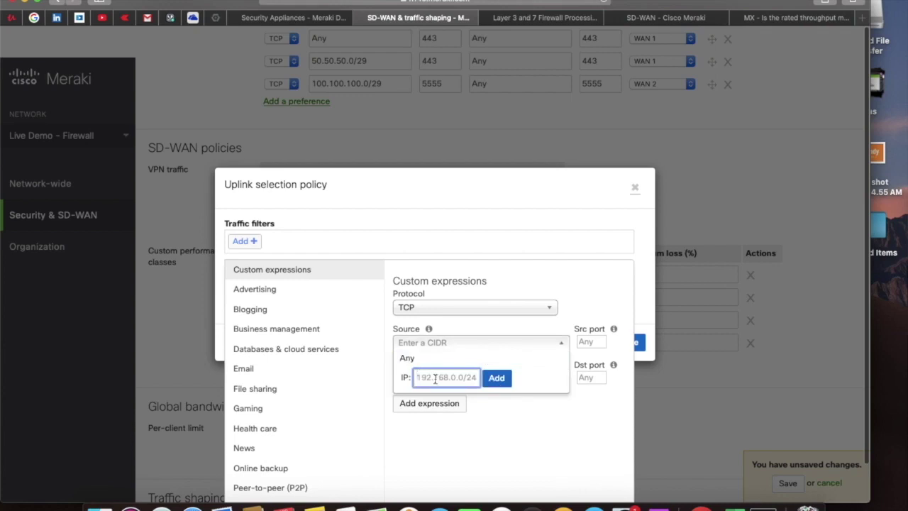
text(50.50.)
key(BackSpace)
key(BackSpace)
key(BackSpace)
key(BackSpace)
key(BackSpace)
text(20.20.20.0/24)
click(496, 384)
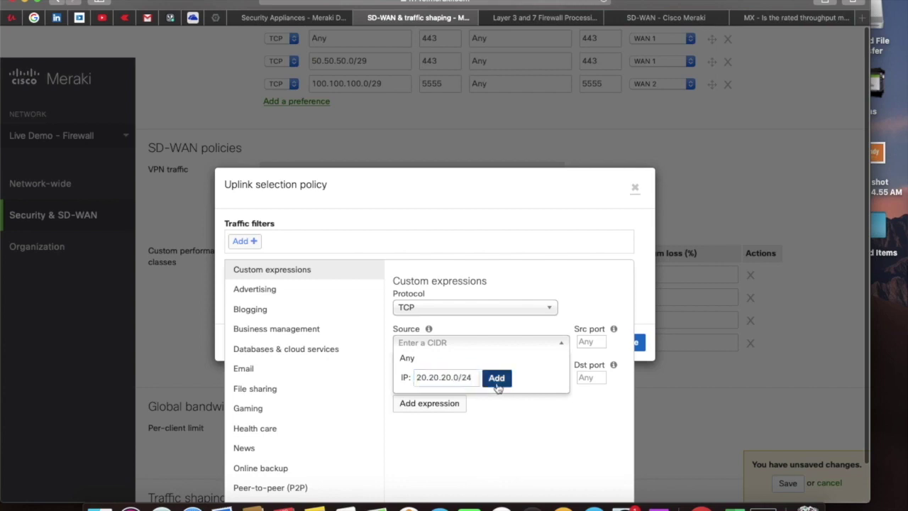
Set the expression's source port to 5555 and destination to Any, and add it to the traffic filters.
click(599, 341)
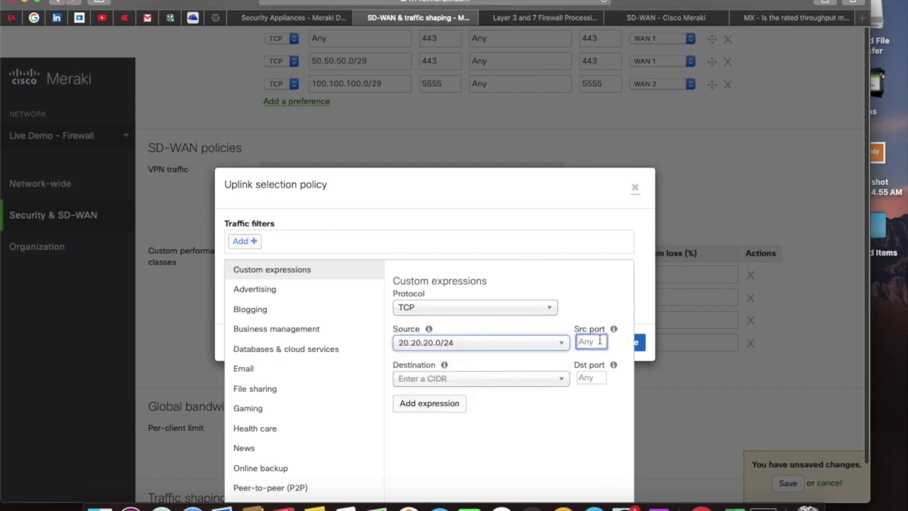
text(5555)
click(440, 381)
click(440, 413)
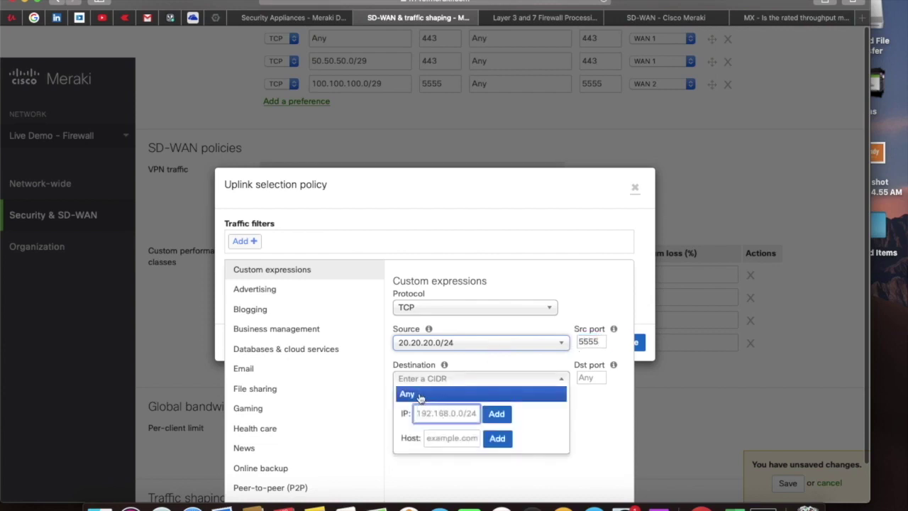
click(418, 395)
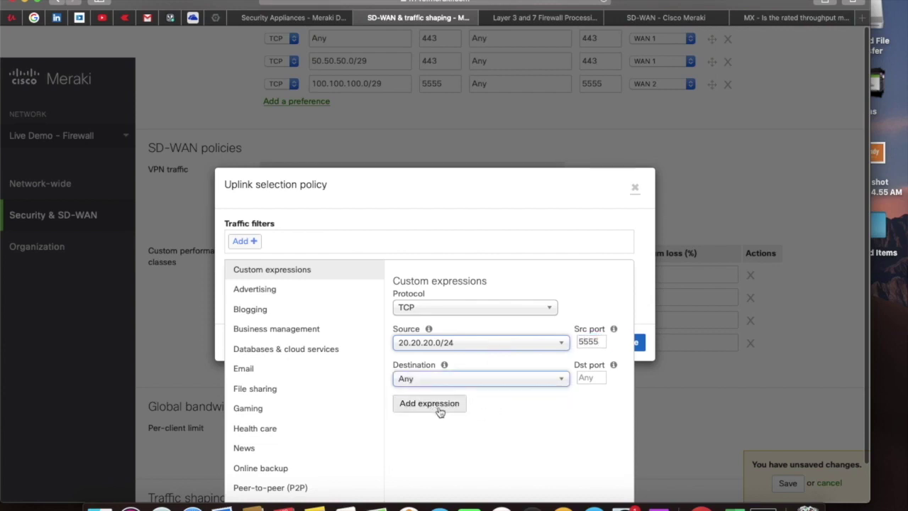
click(437, 409)
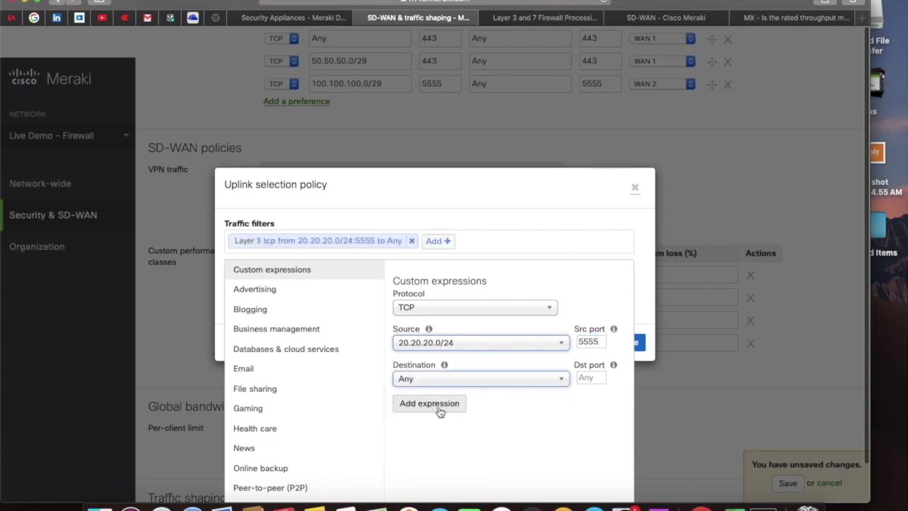
Set the policy's preferred uplink to WAN 1, check the available performance classes and discard the policy.
click(591, 216)
click(410, 293)
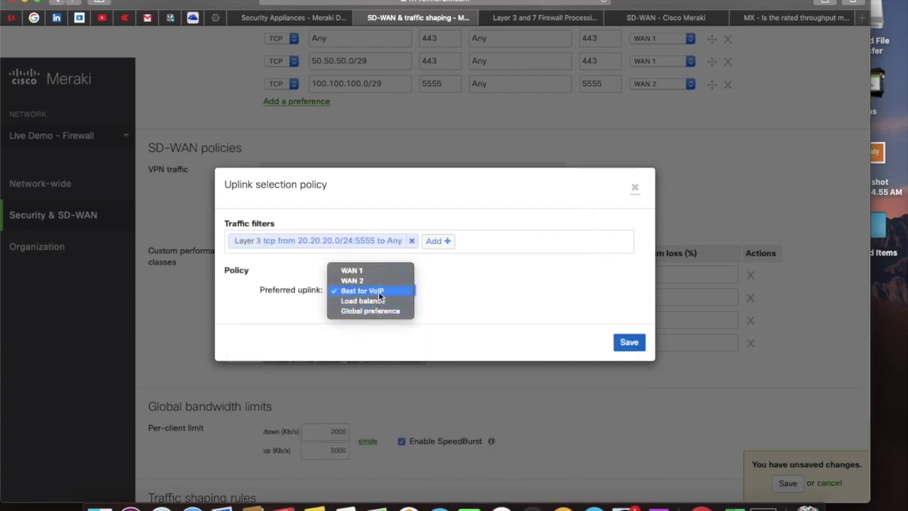
click(385, 285)
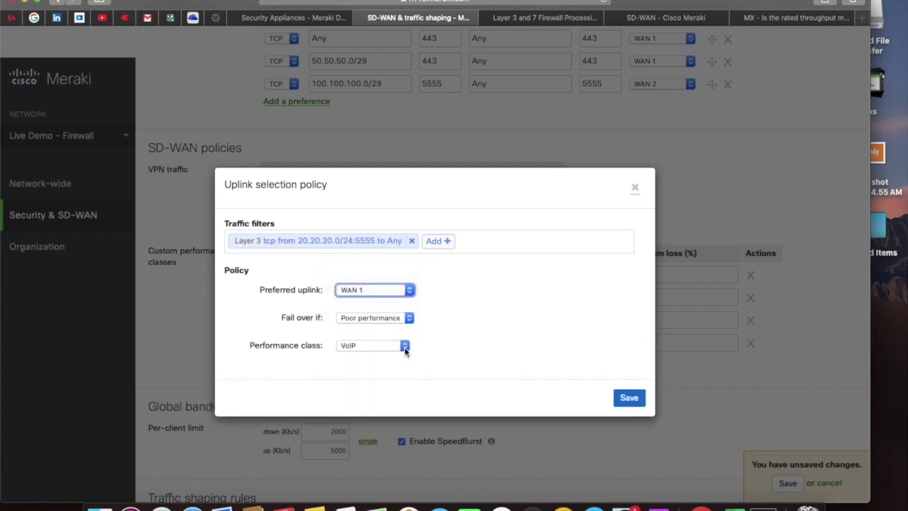
click(405, 346)
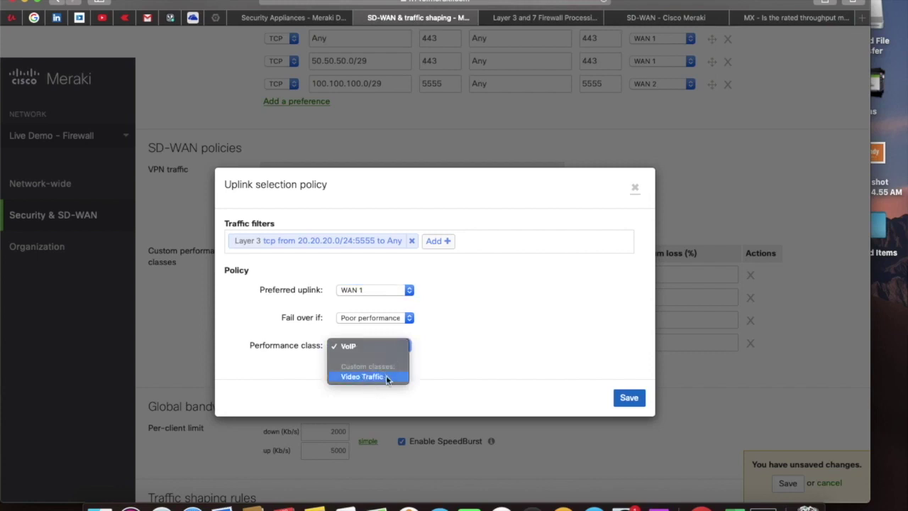
click(527, 380)
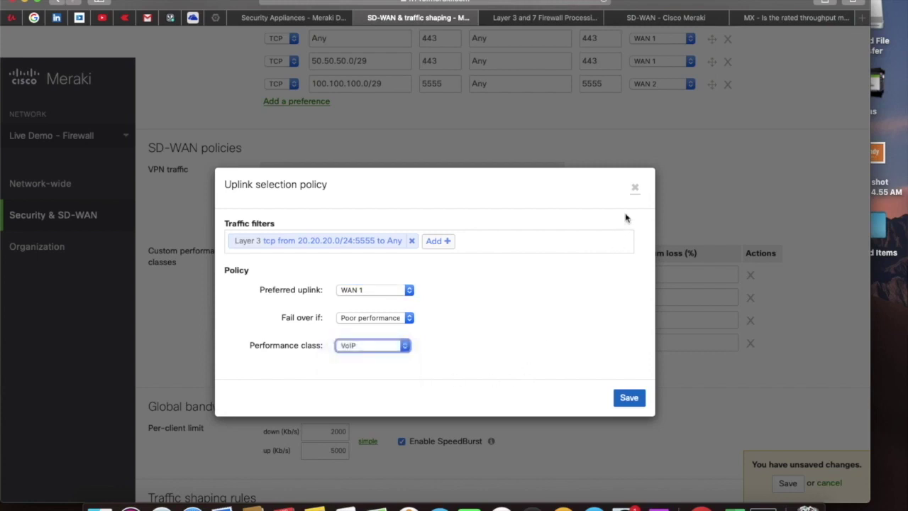
click(637, 189)
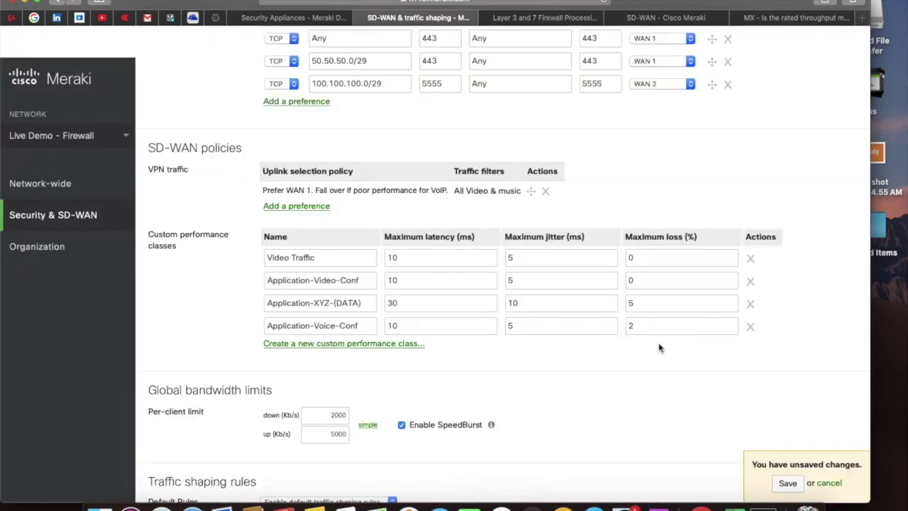
Save the pending SD-WAN and traffic shaping changes.
click(786, 483)
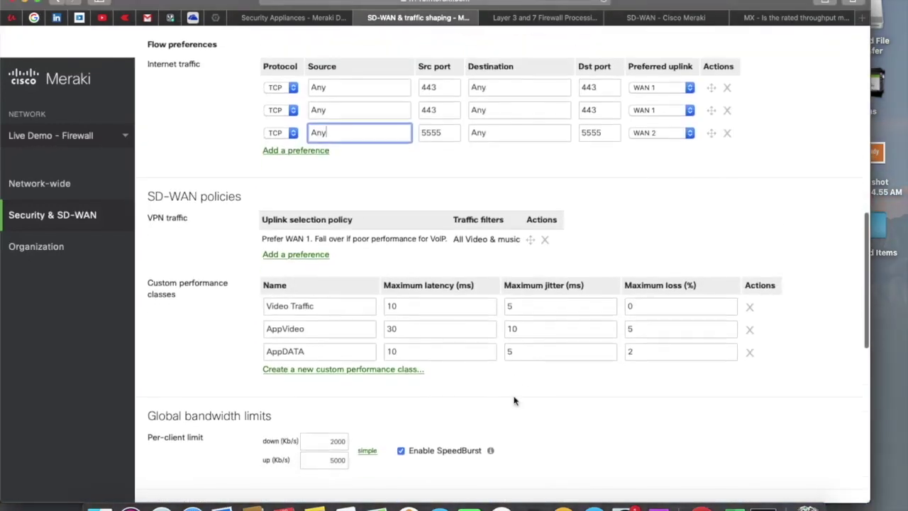
scroll(513, 400, down, 3)
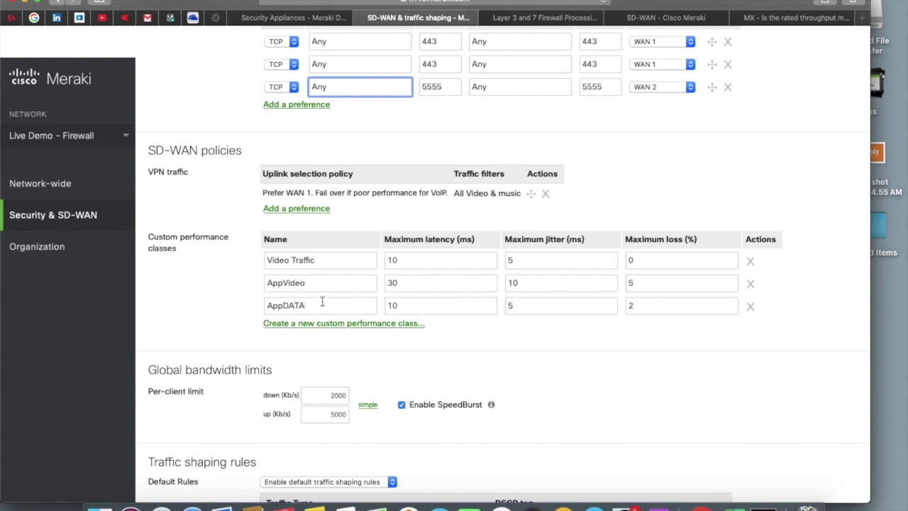
Set the AppVideo class to a maximum loss of 0% and maximum jitter of 5 ms, and delete the Video Traffic class.
click(649, 283)
key(BackSpace)
text(0)
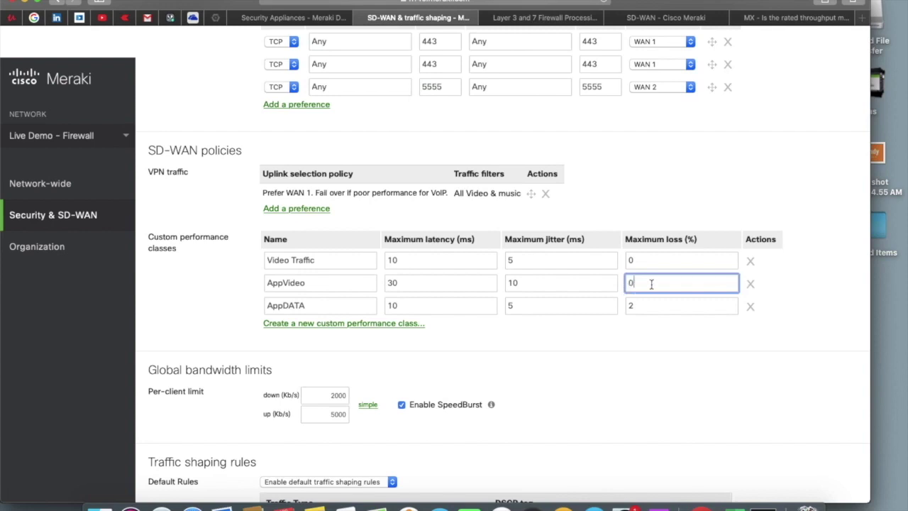
click(522, 283)
key(BackSpace)
key(BackSpace)
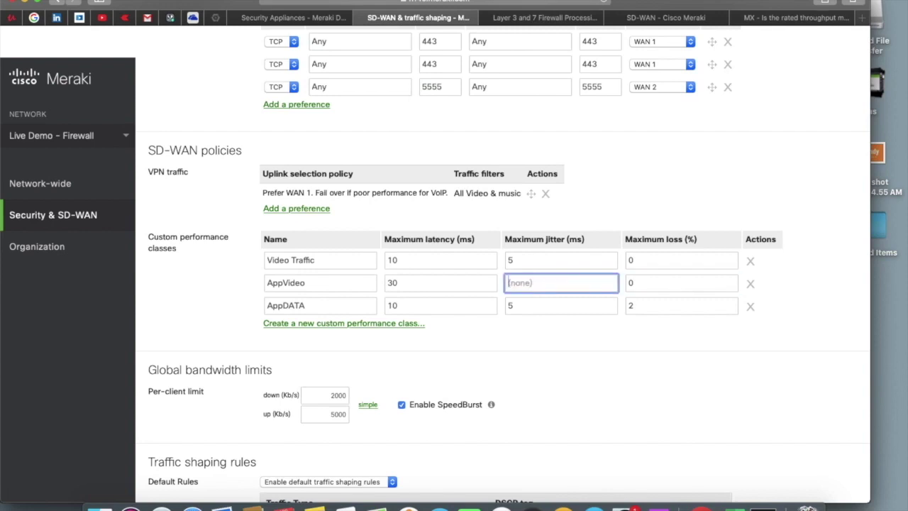
text(5)
click(751, 261)
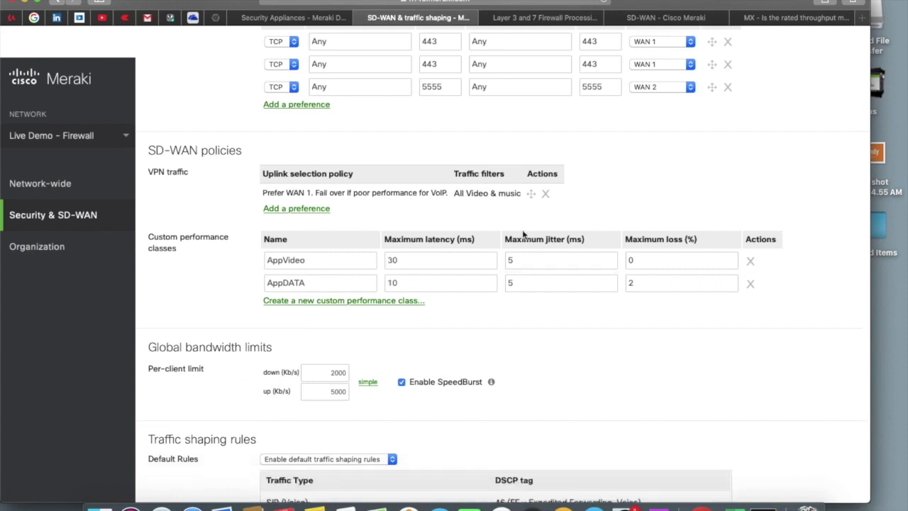
Set the AppVideo class's maximum latency to 20 ms.
click(406, 262)
key(BackSpace)
key(BackSpace)
text(20)
click(501, 320)
Set the AppVideo class's maximum latency to 10 ms.
click(427, 252)
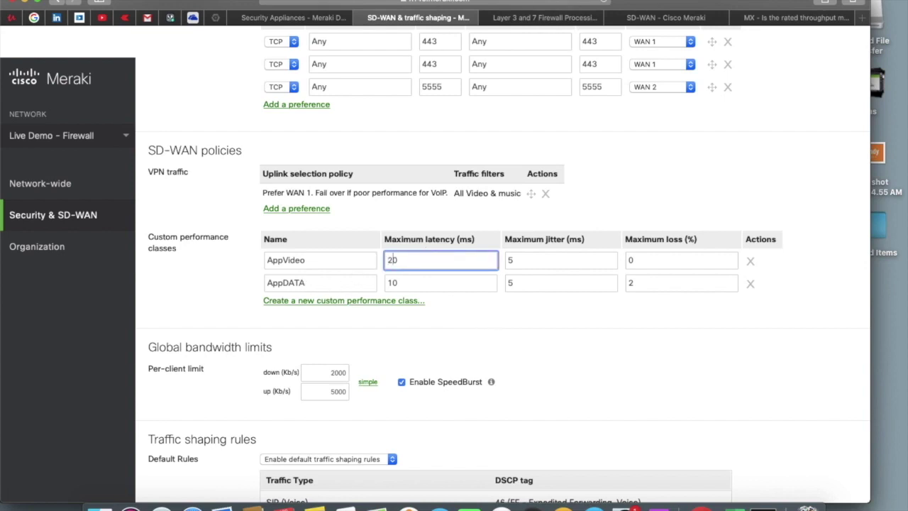
key(BackSpace)
key(BackSpace)
text(10)
Set the AppDATA class's maximum latency to 20 ms.
click(406, 284)
key(BackSpace)
key(BackSpace)
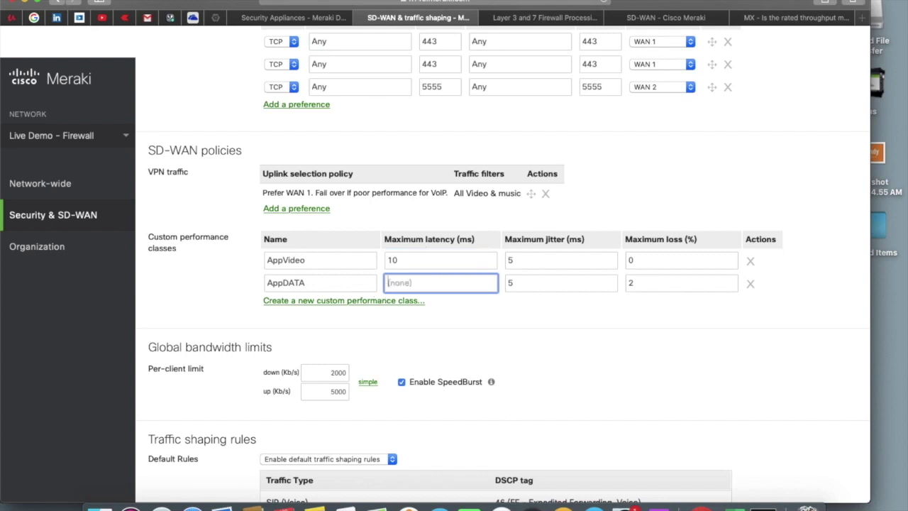
text(20)
click(517, 315)
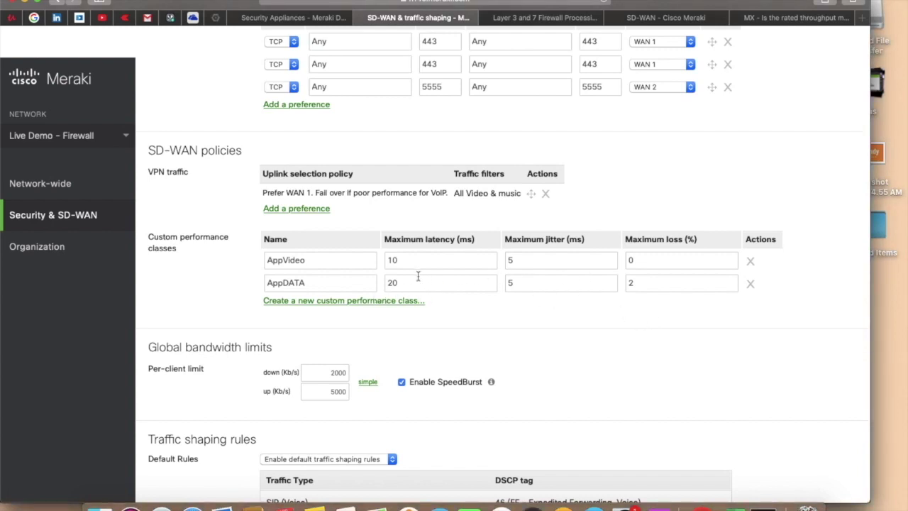
Review the AppDATA performance class's name and its maximum latency, jitter and loss settings.
click(309, 283)
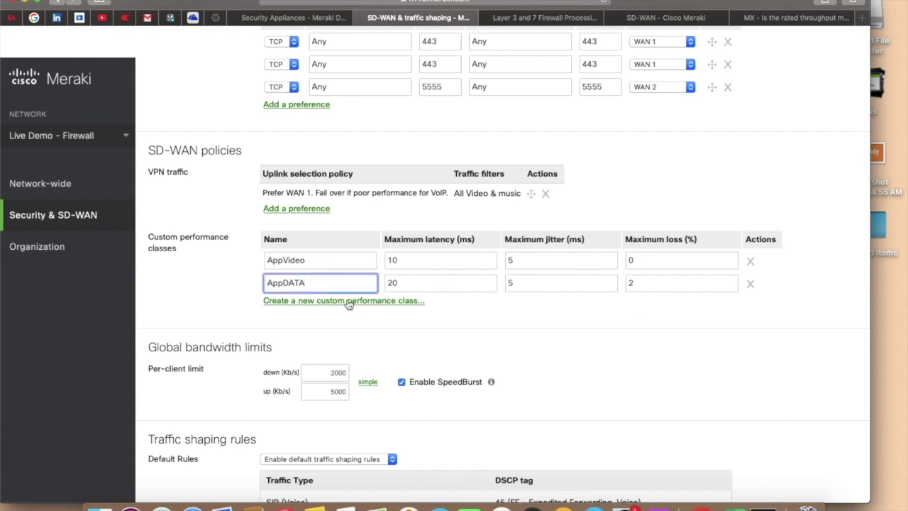
click(412, 286)
click(554, 282)
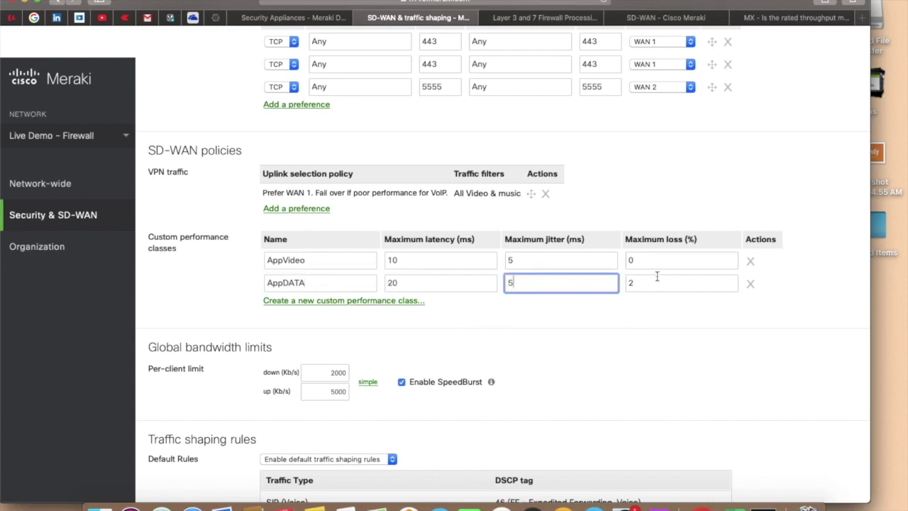
click(663, 281)
click(540, 286)
click(426, 282)
click(527, 283)
click(653, 283)
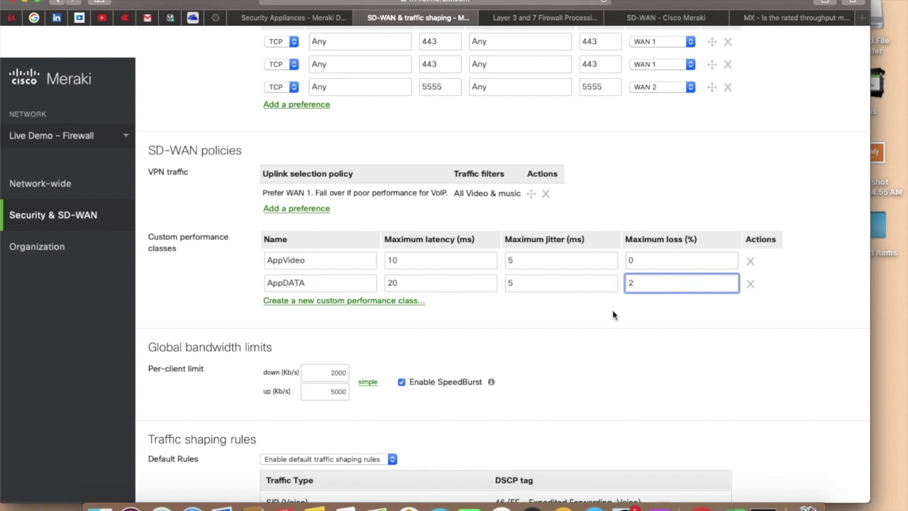
Save the changes made to the SD-WAN and traffic shaping settings.
click(499, 327)
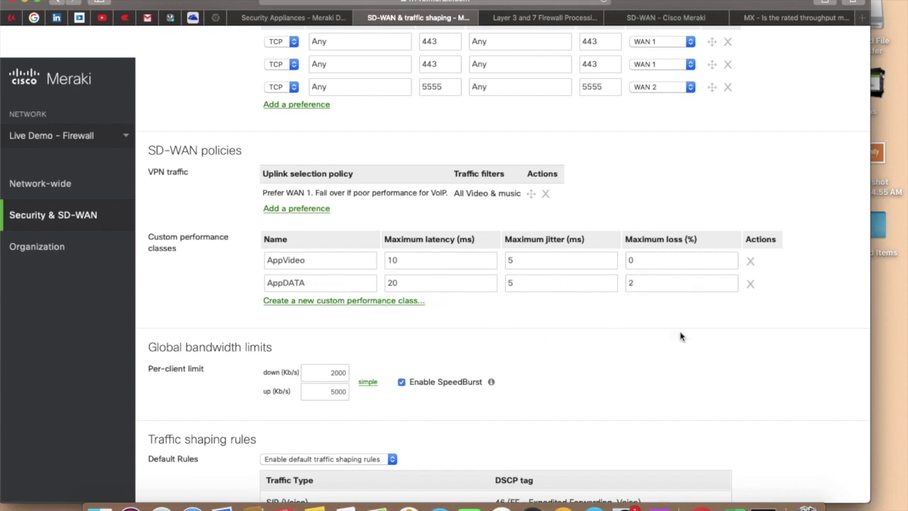
scroll(680, 336, down, 10)
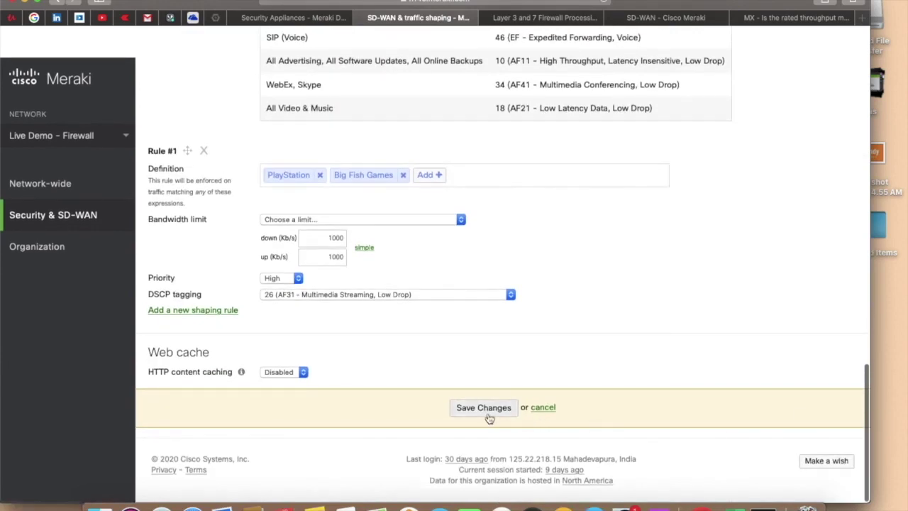
click(488, 414)
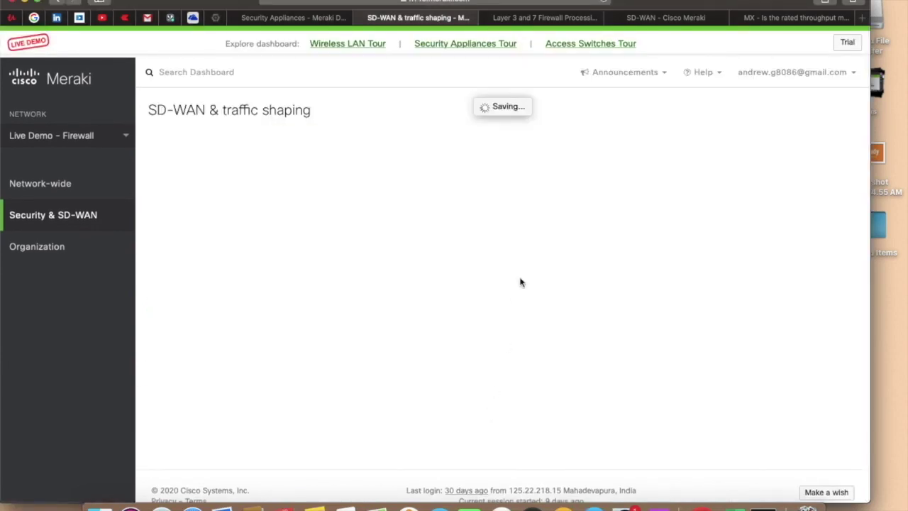
Start a new VPN traffic uplink preference with a custom TCP expression using 50.50.50.0/24 as the source.
scroll(522, 295, down, 10)
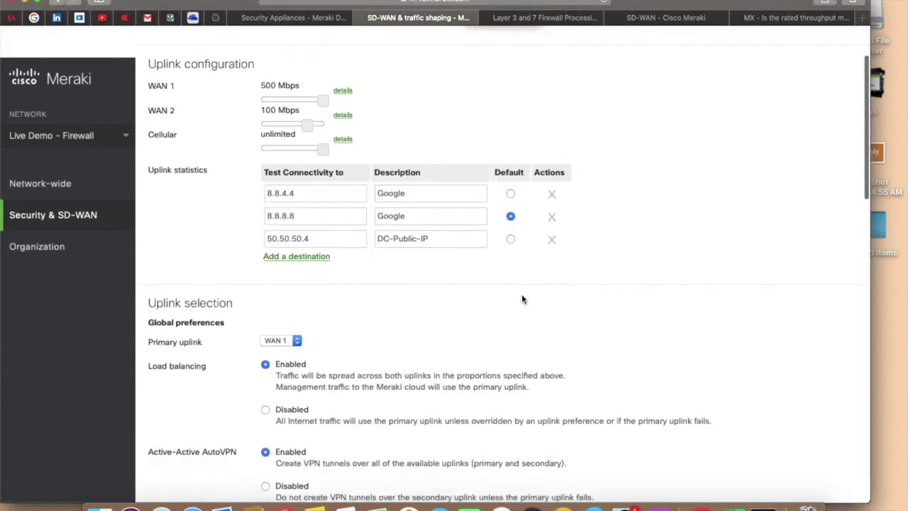
scroll(522, 299, up, 3)
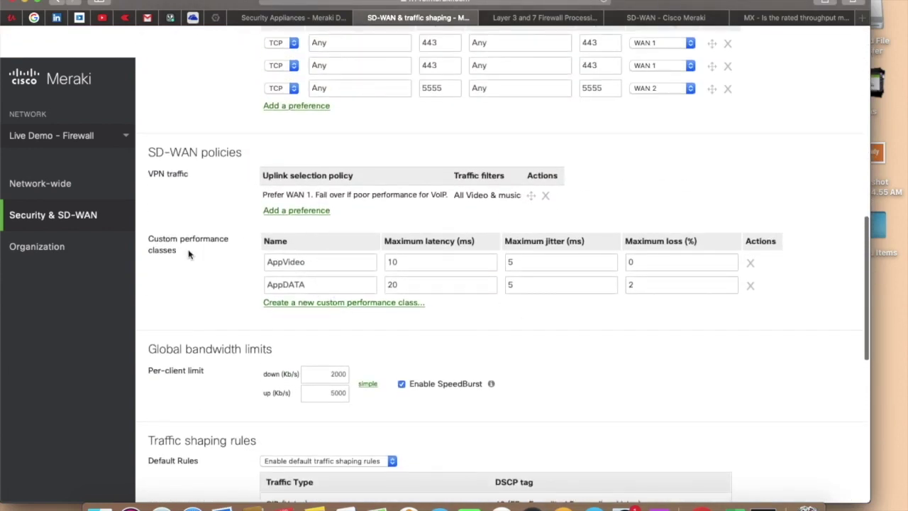
click(297, 211)
click(241, 243)
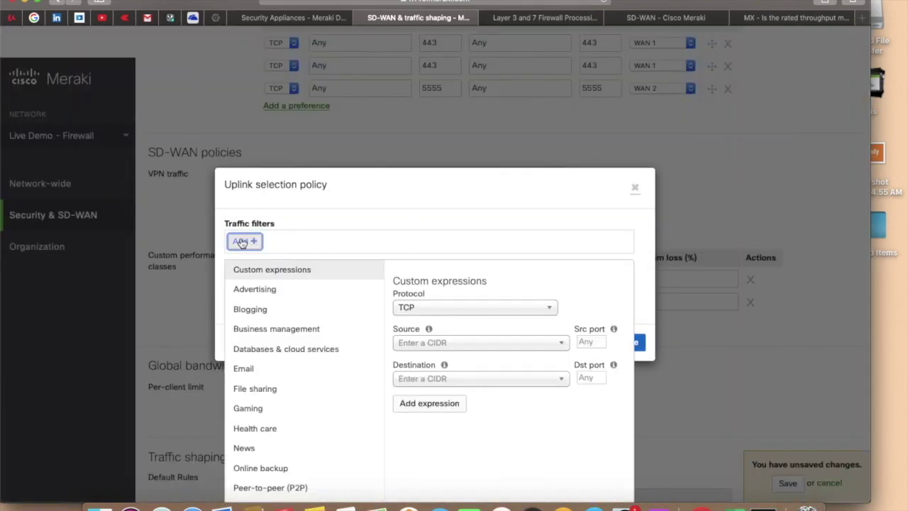
click(278, 275)
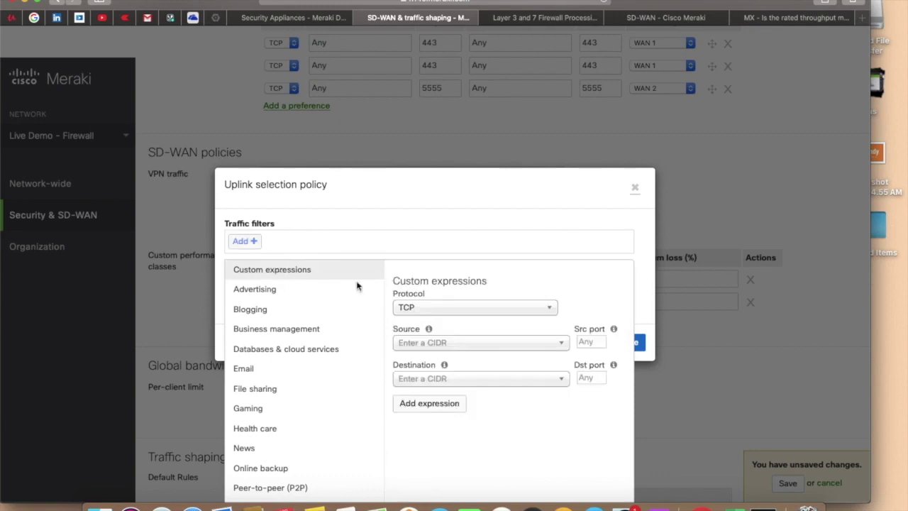
click(527, 344)
click(496, 393)
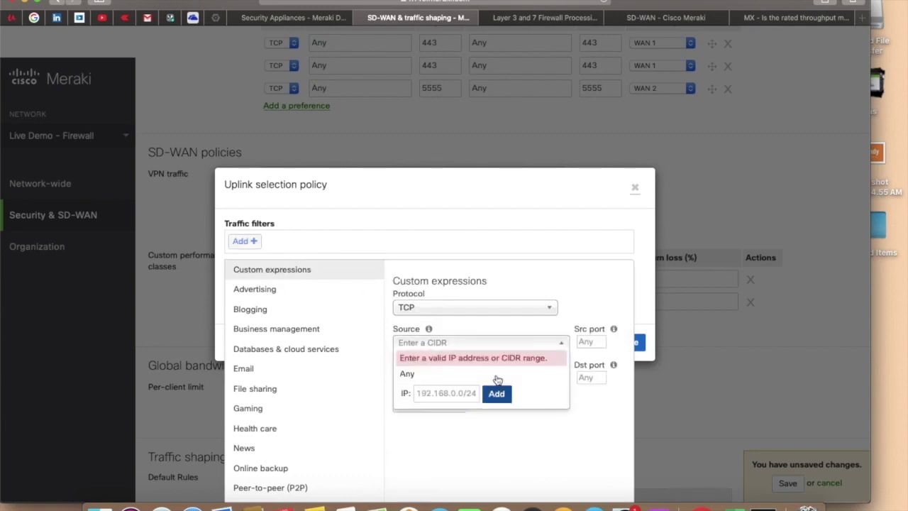
click(454, 394)
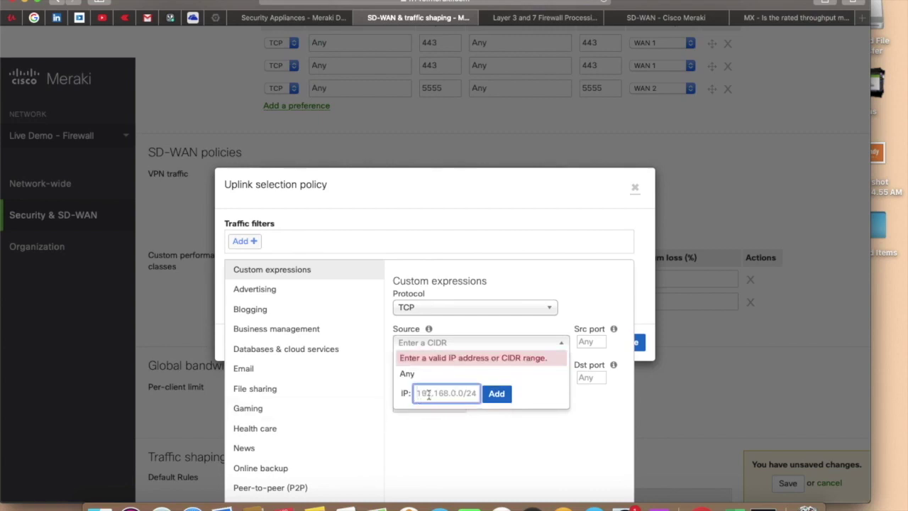
text(50.50)
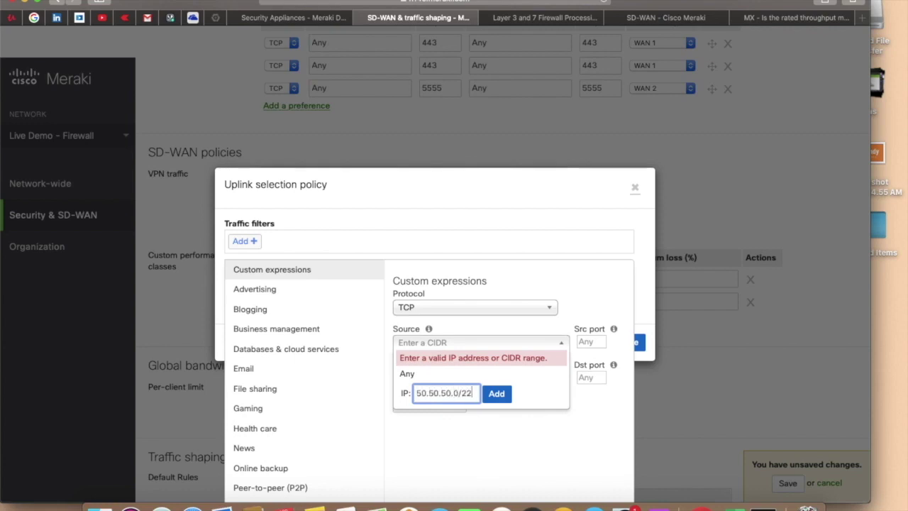
text(.50.0/24)
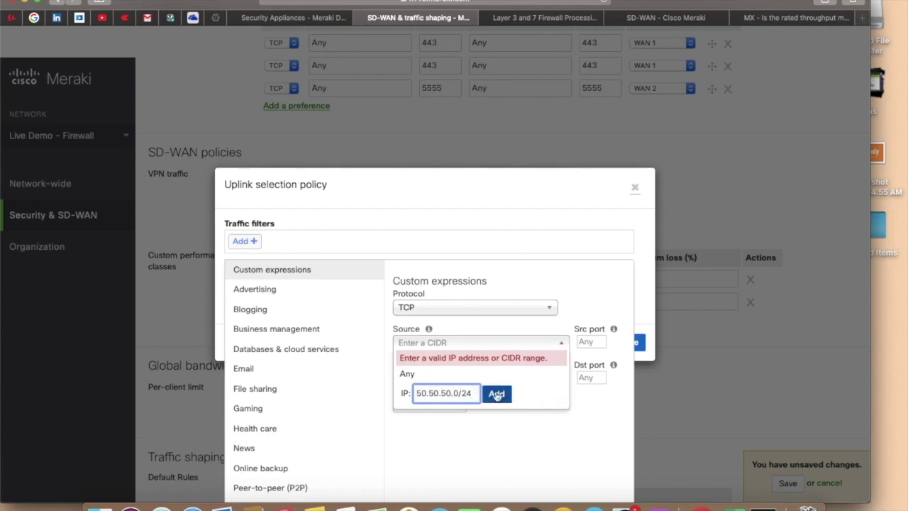
click(498, 392)
Set the expression's destination to Any and both source and destination ports to 5555, and add it as a traffic filter.
click(430, 379)
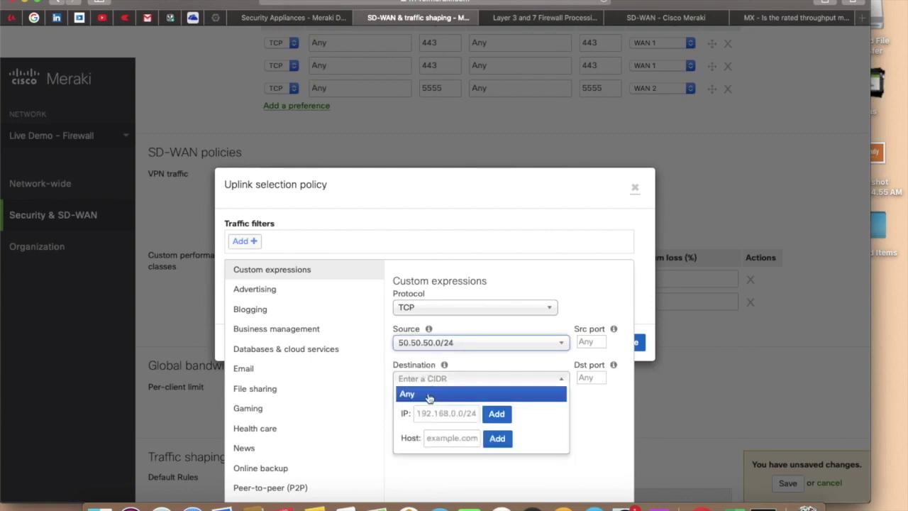
click(429, 396)
click(595, 342)
text(5555)
click(591, 378)
text(5555)
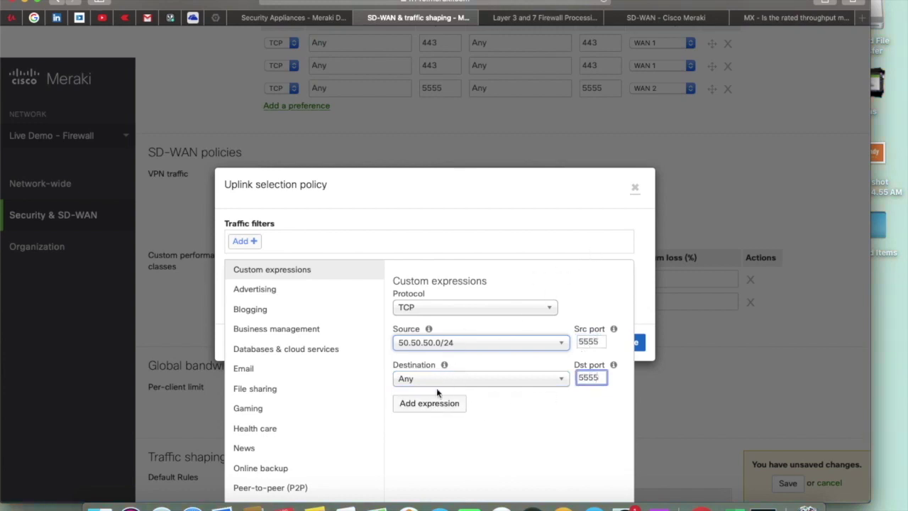
click(427, 403)
click(503, 213)
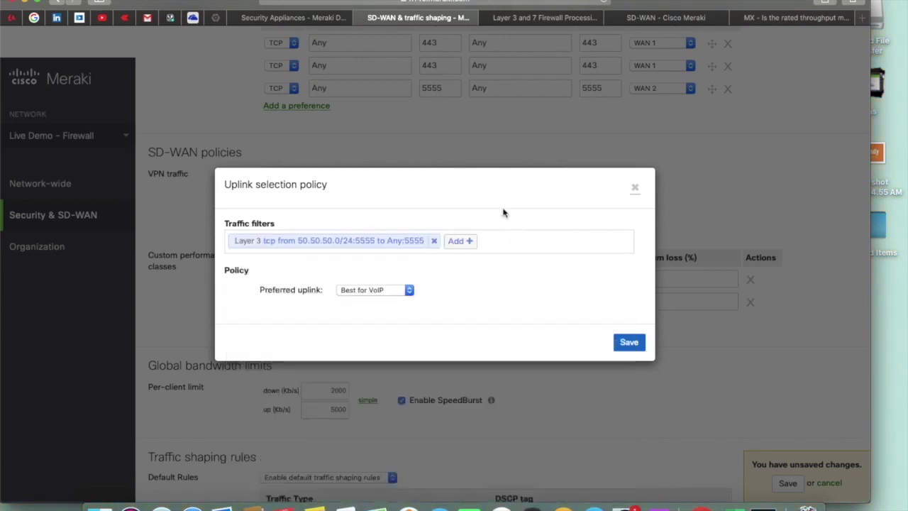
Set the policy to prefer WAN 1 and fail over on poor performance for the AppVideo class, and save the policy.
click(408, 290)
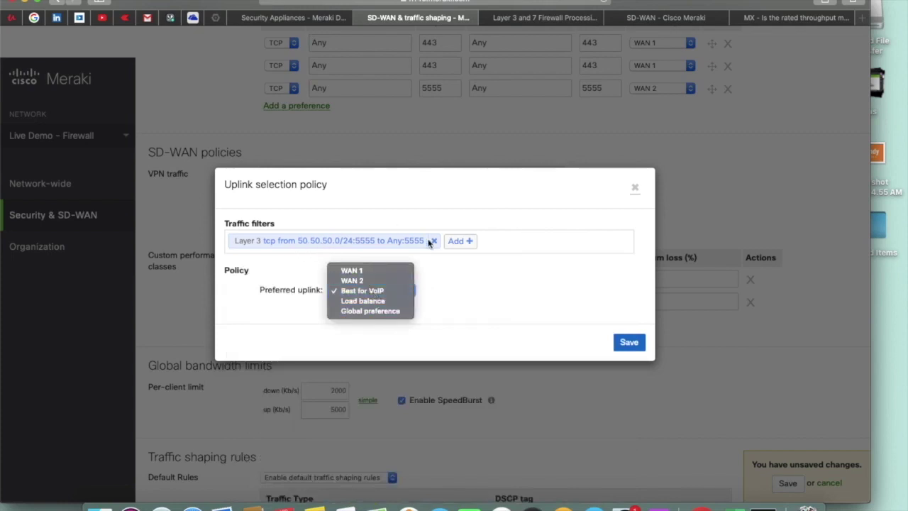
click(384, 273)
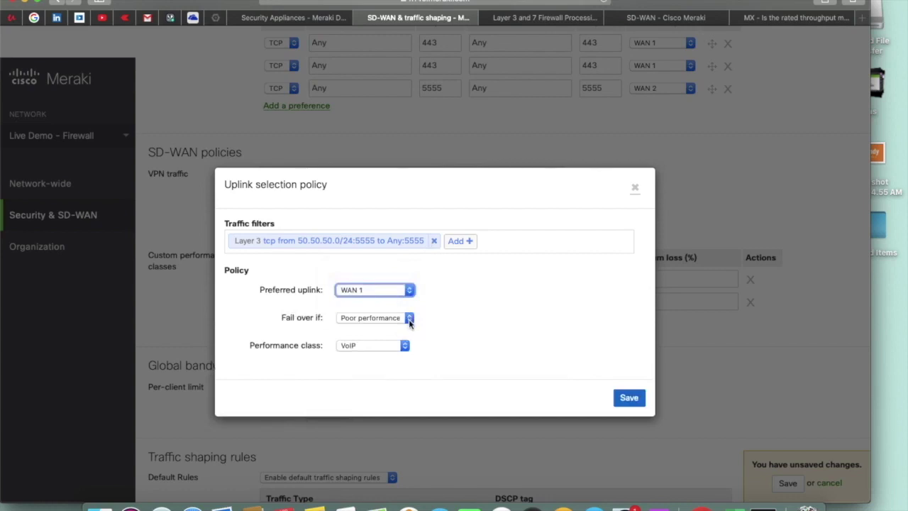
click(410, 320)
click(412, 321)
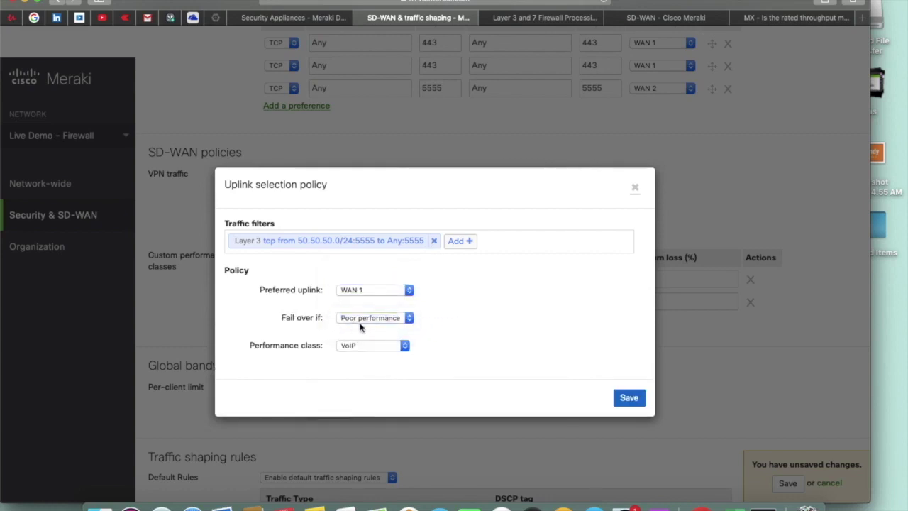
click(406, 345)
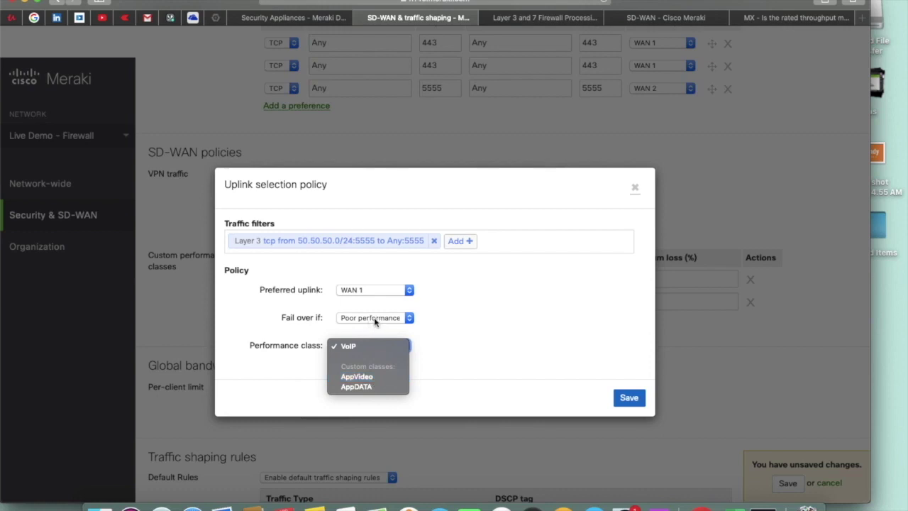
click(360, 376)
click(629, 398)
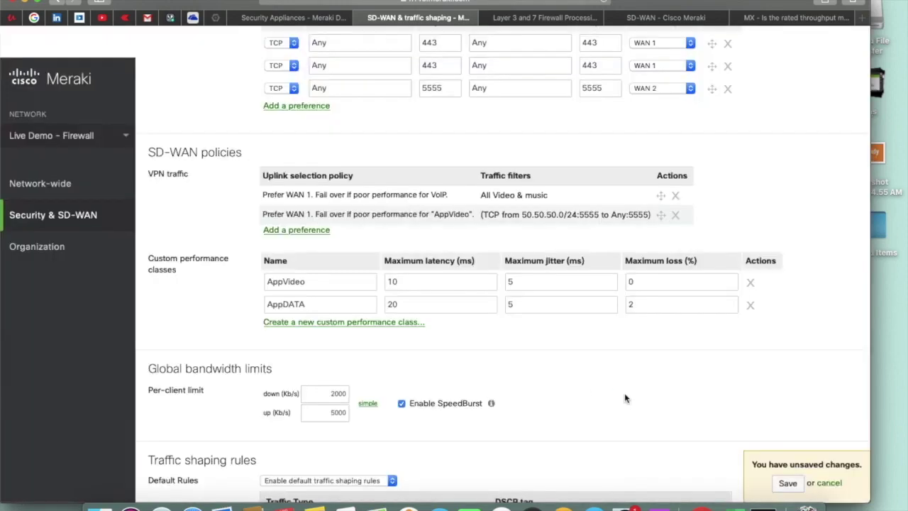
Review the flow preferences, VPN traffic policies and global bandwidth limits, and read the explanation of SpeedBurst.
scroll(443, 333, up, 10)
scroll(443, 333, down, 6)
scroll(443, 337, down, 3)
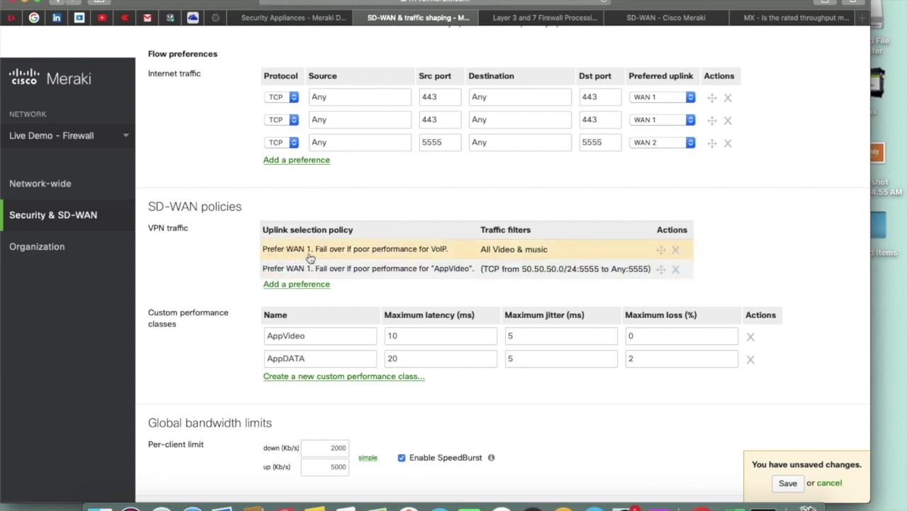
scroll(463, 368, down, 5)
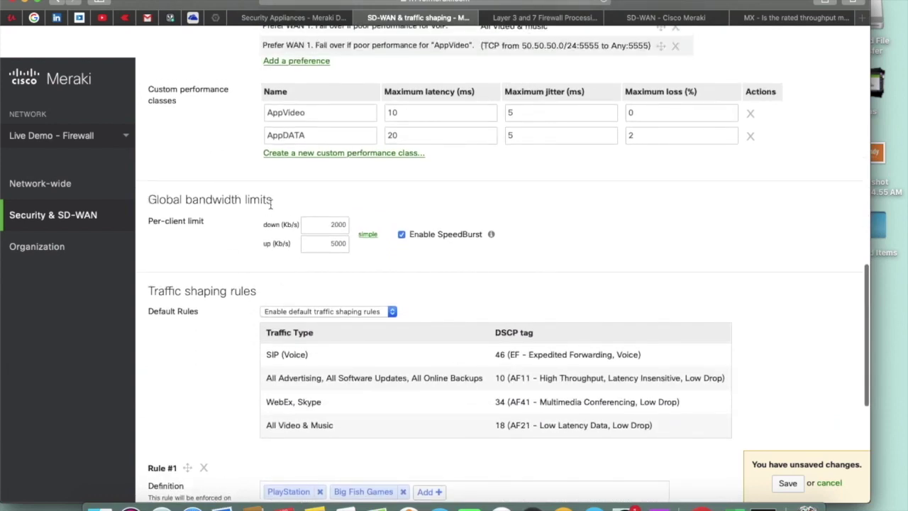
scroll(335, 279, down, 1)
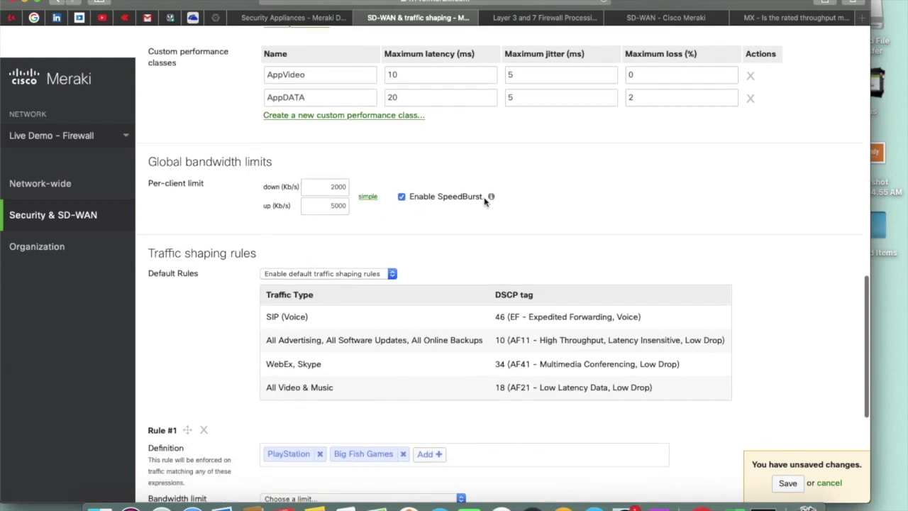
mouse_move(490, 200)
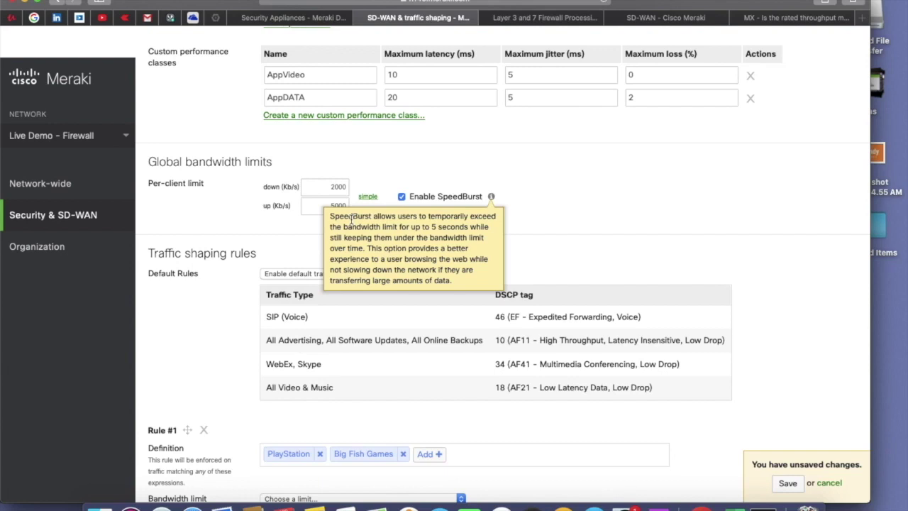
drag(432, 224, 466, 225)
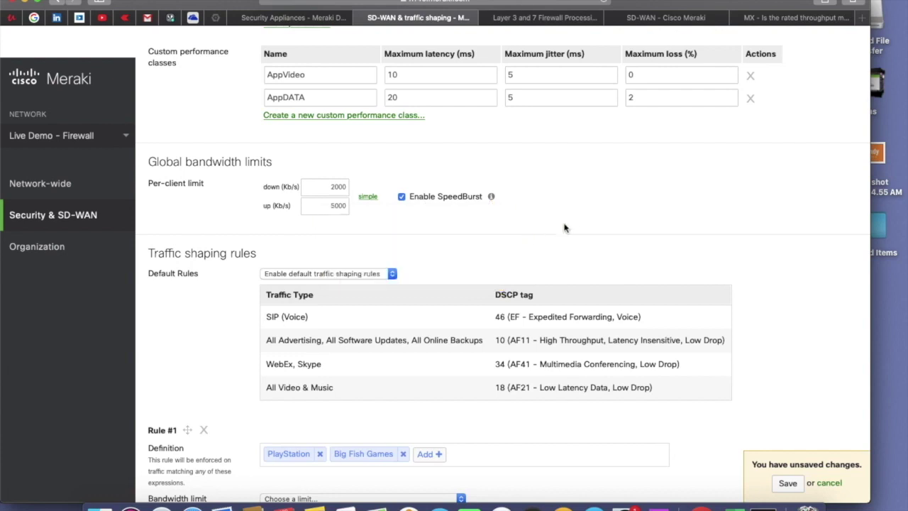
Disable SpeedBurst for the per-client bandwidth limit and enable it again.
scroll(560, 227, up, 2)
scroll(569, 225, down, 3)
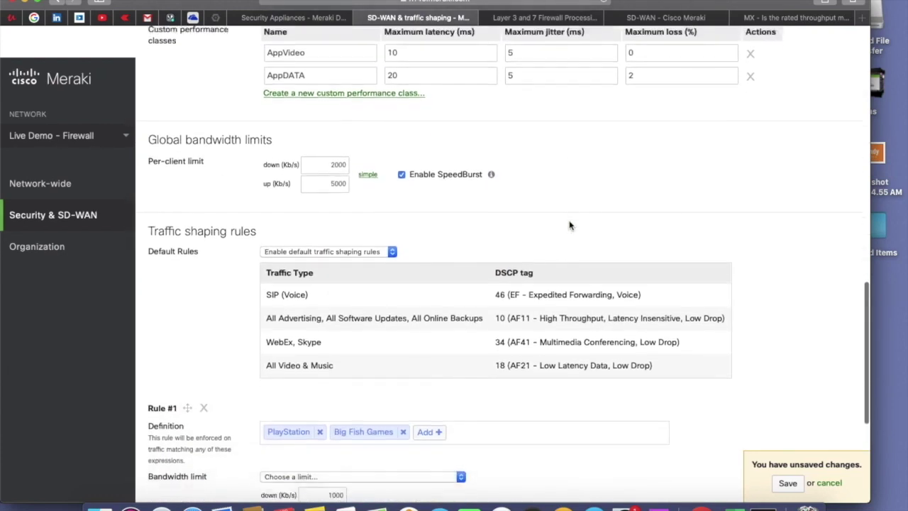
click(401, 173)
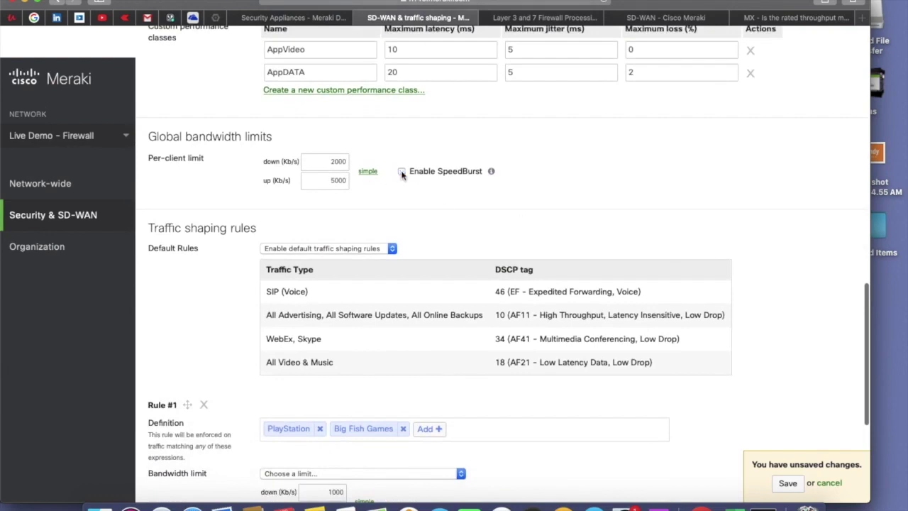
click(401, 172)
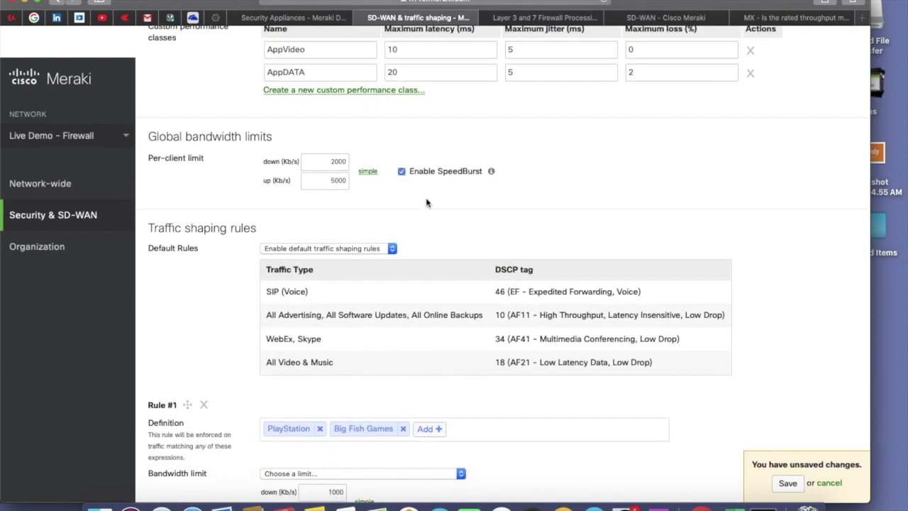
scroll(450, 229, down, 3)
scroll(451, 230, up, 2)
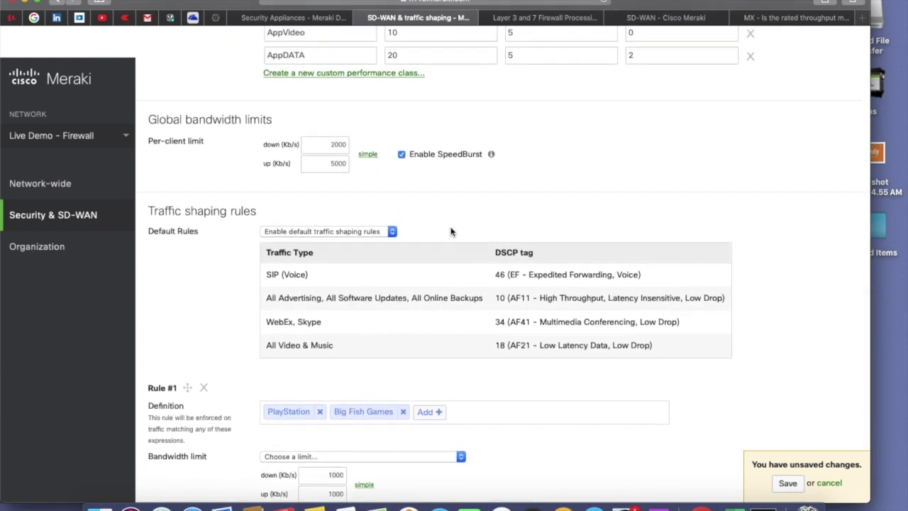
scroll(450, 231, up, 6)
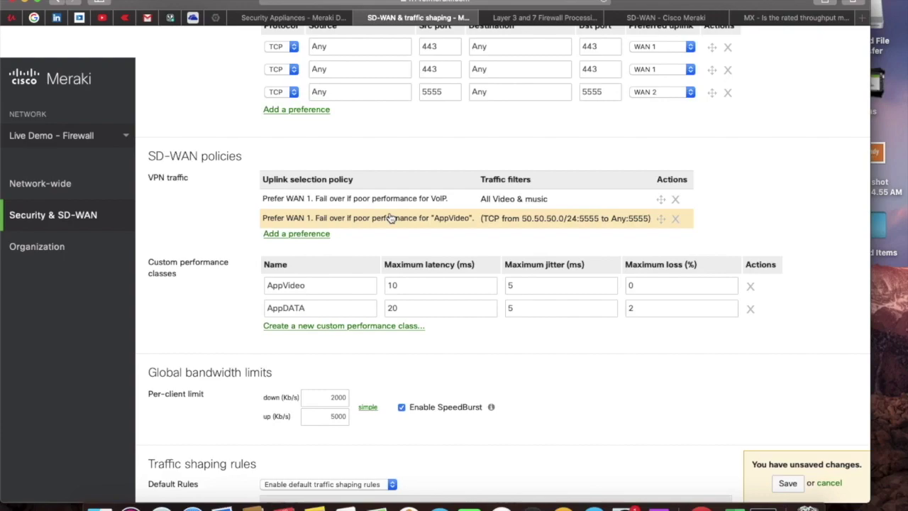
Examine the SD-WAN deployment topology diagram in the Cisco Meraki documentation, and return to the SD-WAN and traffic shaping page.
click(671, 20)
scroll(422, 286, down, 20)
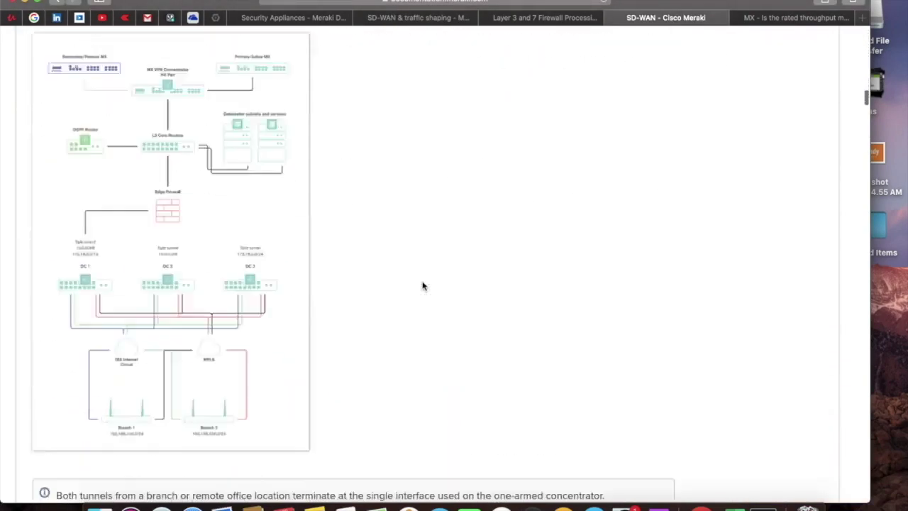
scroll(422, 286, up, 8)
scroll(422, 286, up, 4)
scroll(422, 286, down, 8)
scroll(422, 286, down, 7)
scroll(422, 286, up, 13)
scroll(422, 286, up, 2)
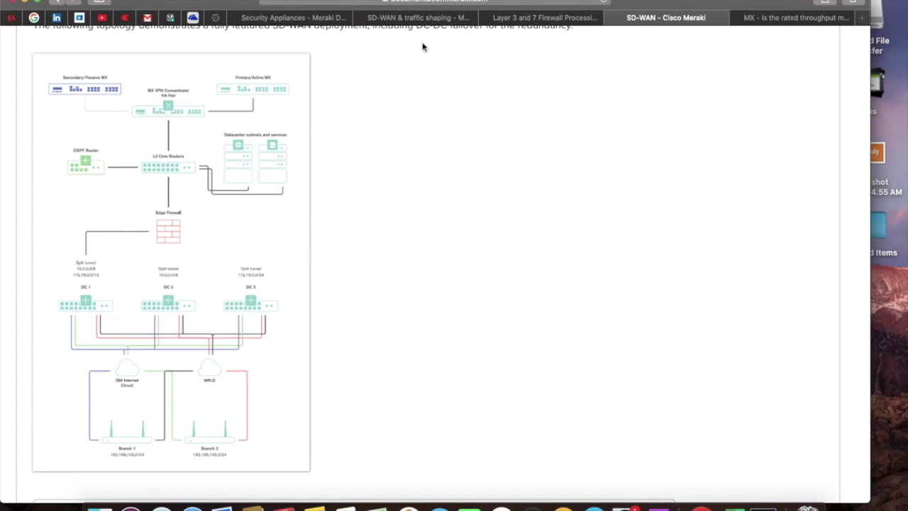
click(509, 19)
click(437, 21)
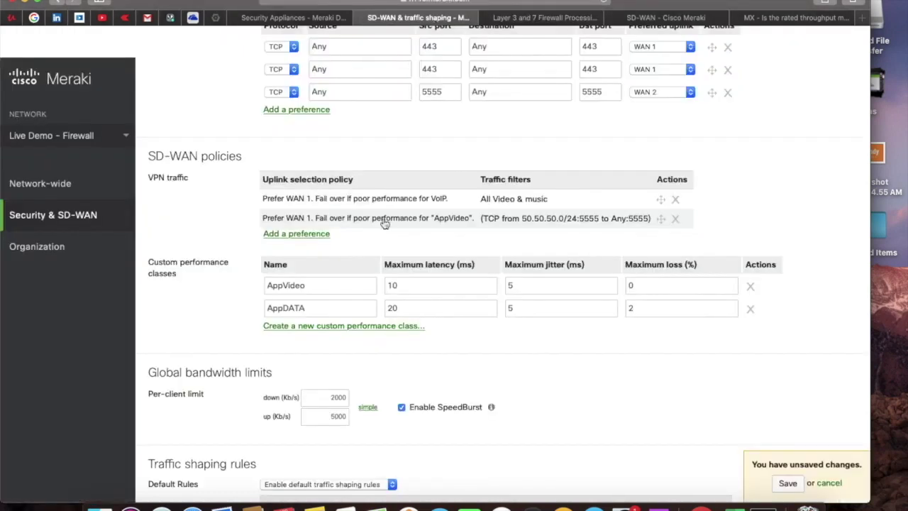
Check the options for the default traffic shaping rules and keep the default rules enabled.
scroll(426, 292, down, 1)
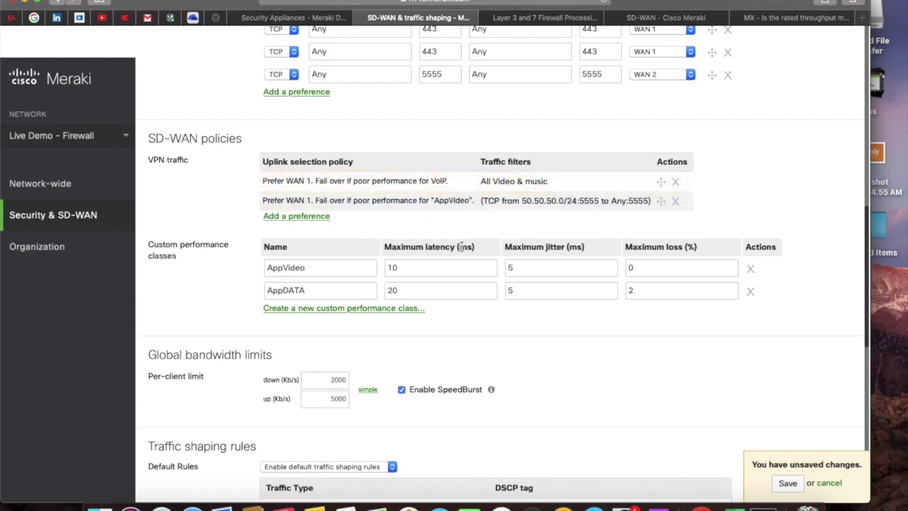
scroll(472, 317, down, 2)
scroll(324, 182, up, 2)
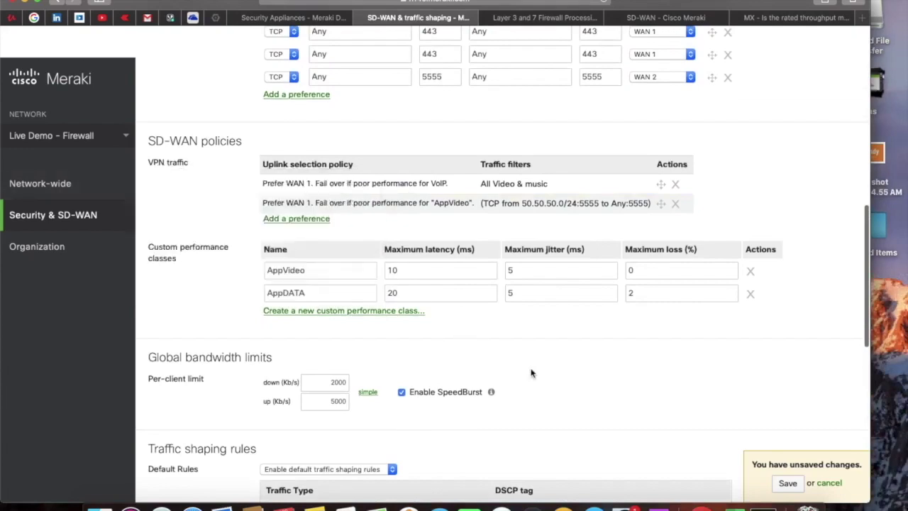
scroll(545, 383, down, 3)
scroll(545, 384, down, 10)
scroll(545, 383, up, 4)
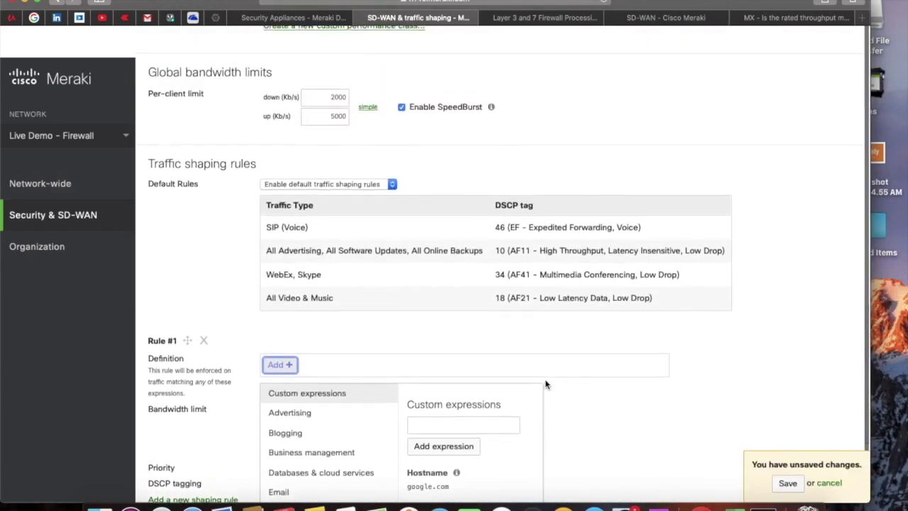
scroll(546, 384, up, 1)
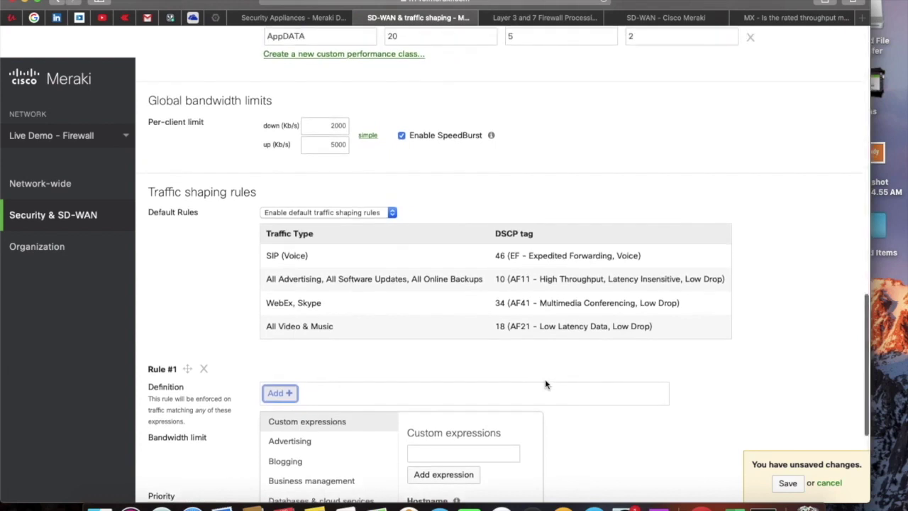
click(390, 214)
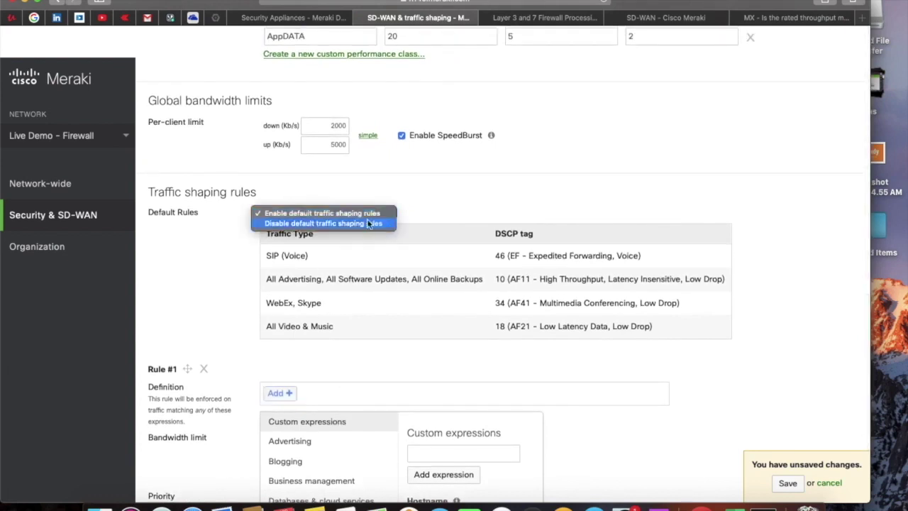
click(317, 216)
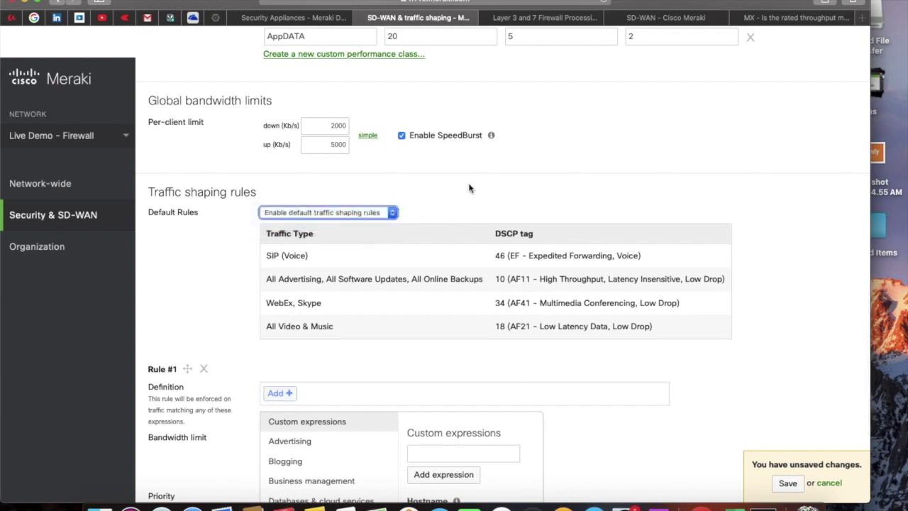
Examine the DSCP tags assigned to the default traffic types and the settings of shaping Rule #1.
scroll(469, 188, down, 1)
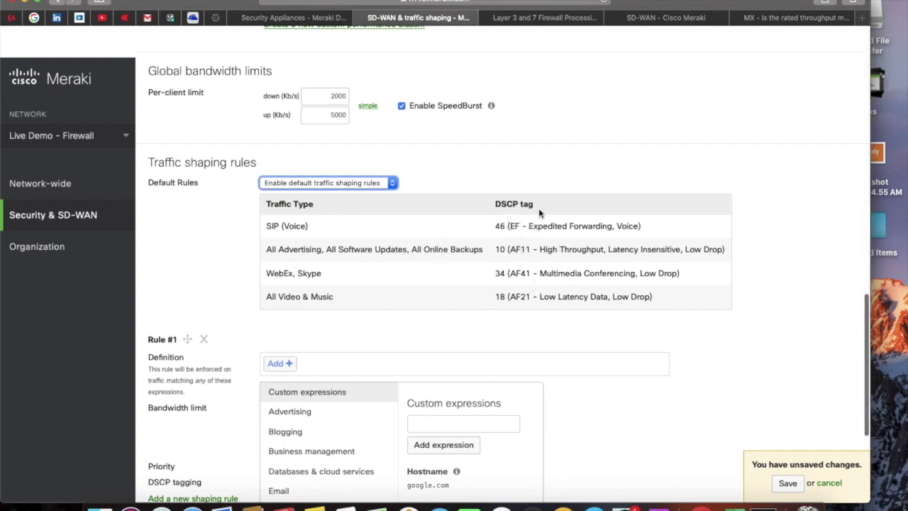
drag(495, 204, 533, 204)
scroll(532, 205, up, 1)
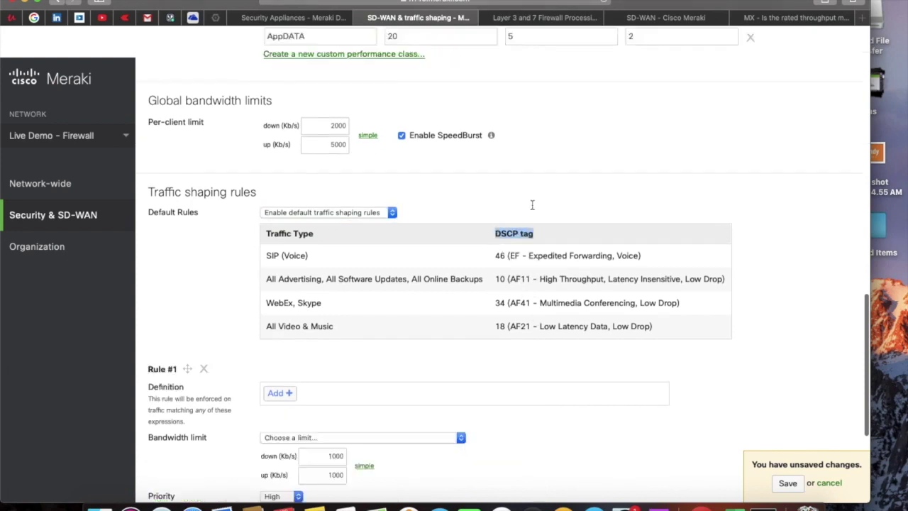
click(573, 211)
scroll(559, 276, down, 2)
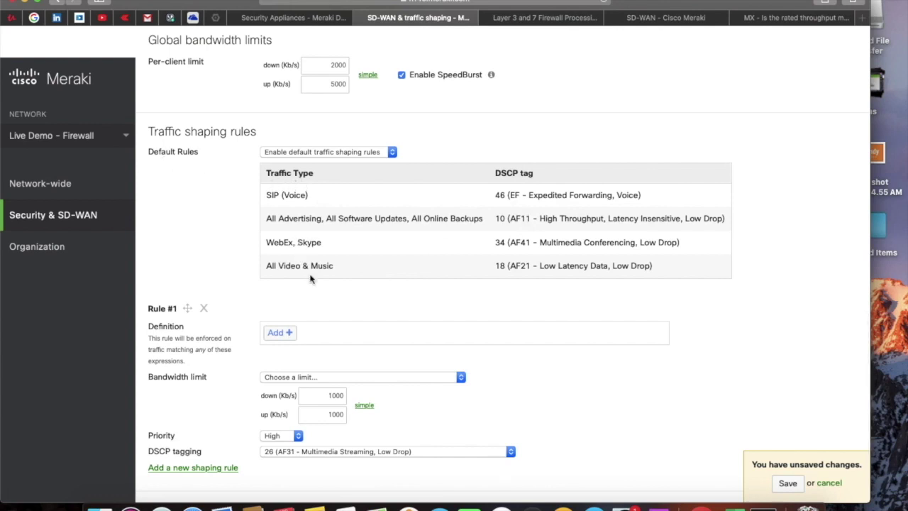
scroll(348, 321, down, 3)
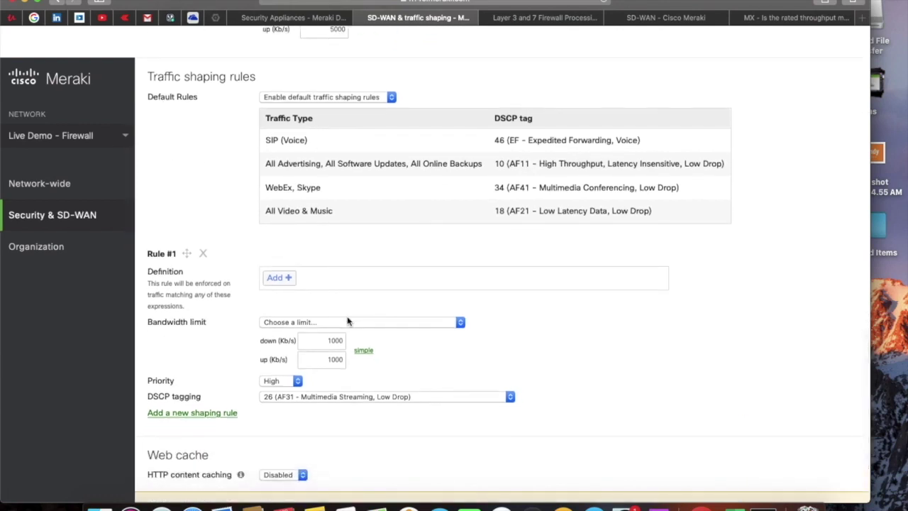
scroll(347, 321, down, 1)
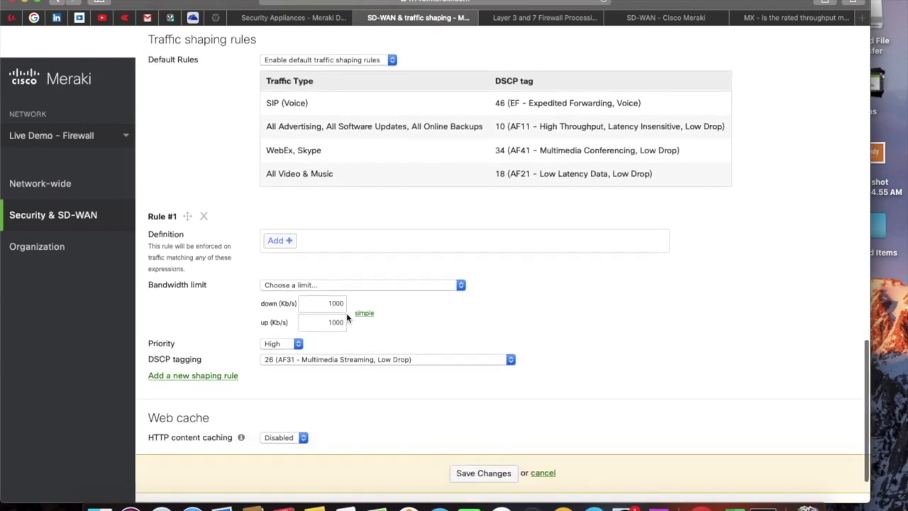
Replace the existing traffic shaping rule with a new one and browse the application categories available for its definition.
click(204, 216)
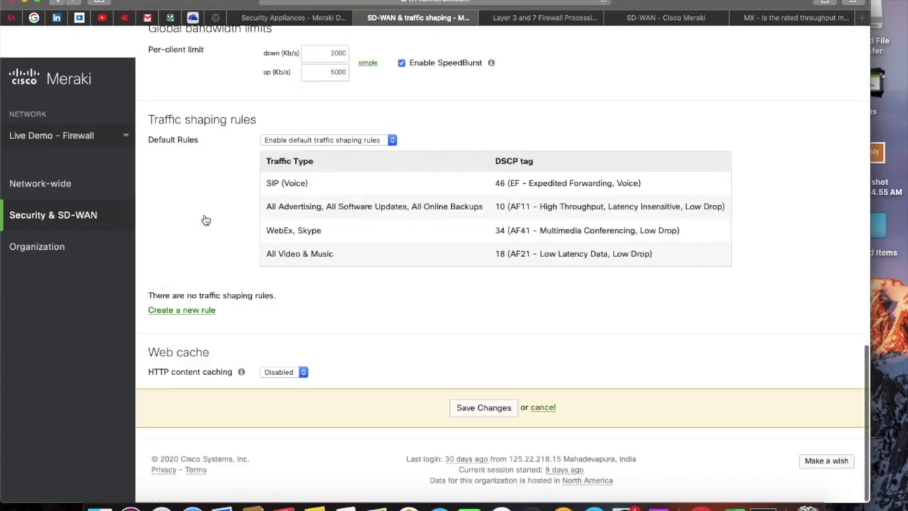
click(181, 310)
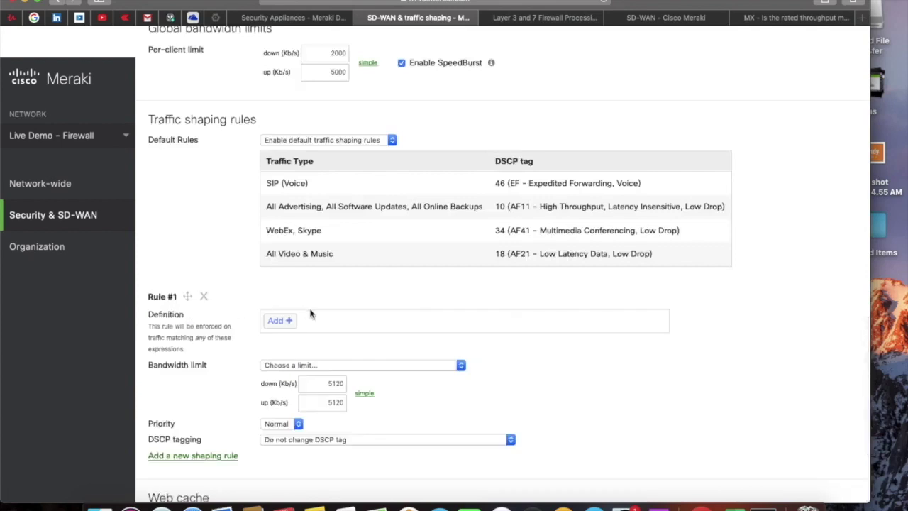
scroll(284, 255, down, 3)
click(289, 252)
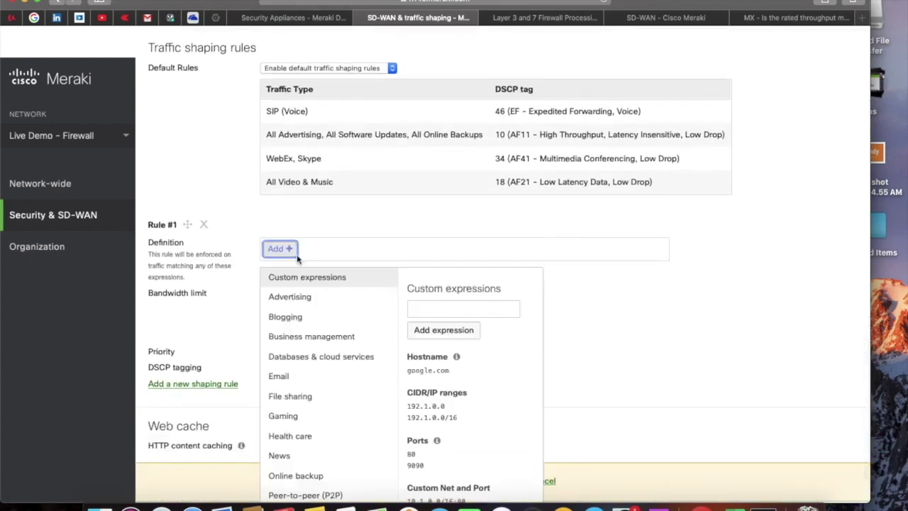
scroll(364, 348, down, 8)
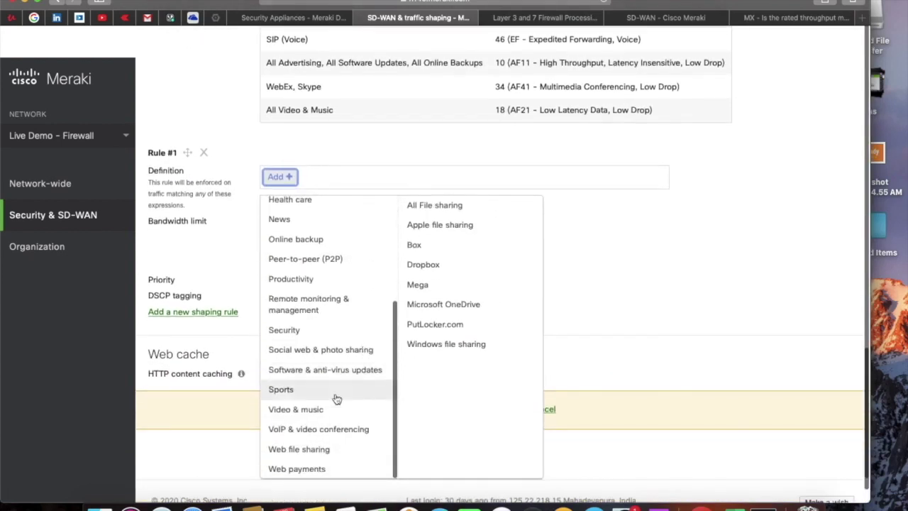
mouse_move(316, 411)
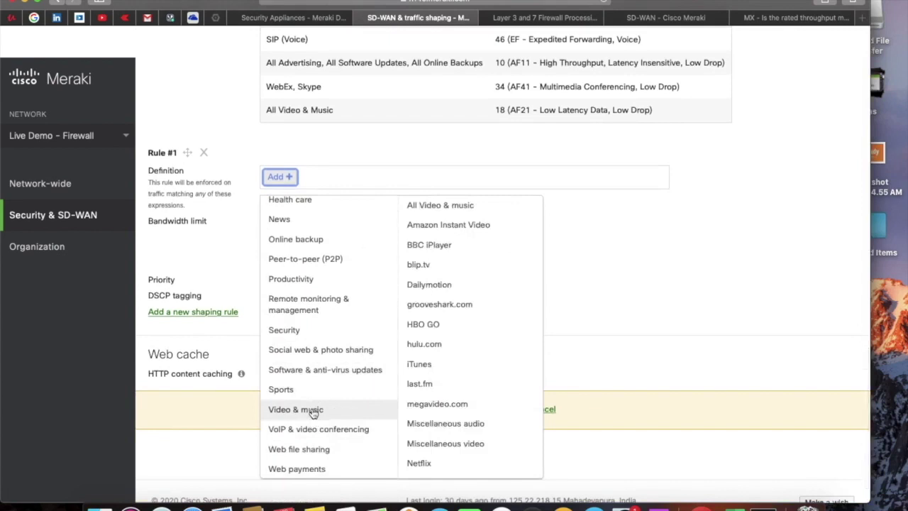
mouse_move(335, 393)
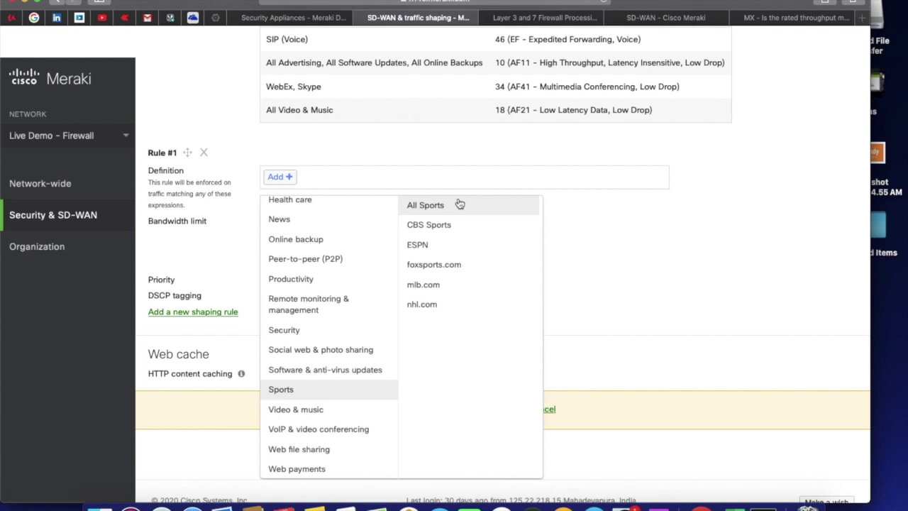
scroll(617, 222, up, 1)
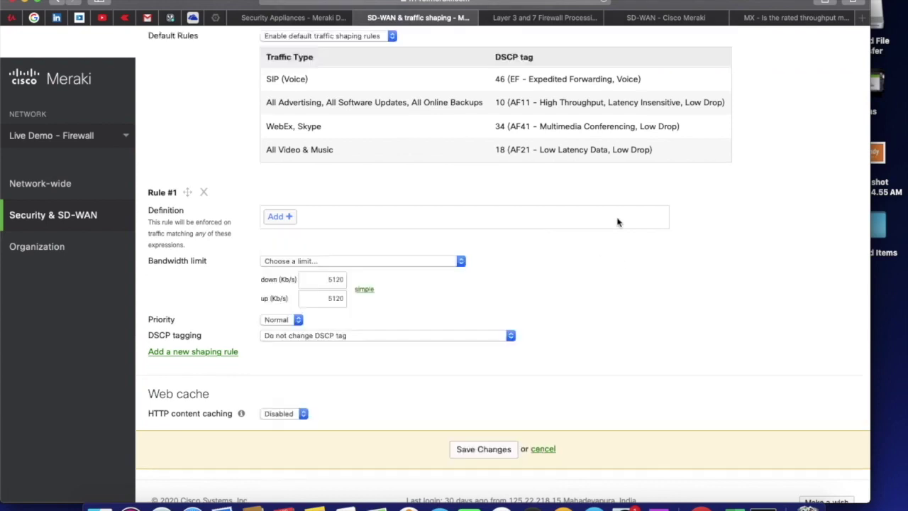
Add BitTorrent from the Peer-to-peer (P2P) category to the definition of Rule #1.
click(284, 217)
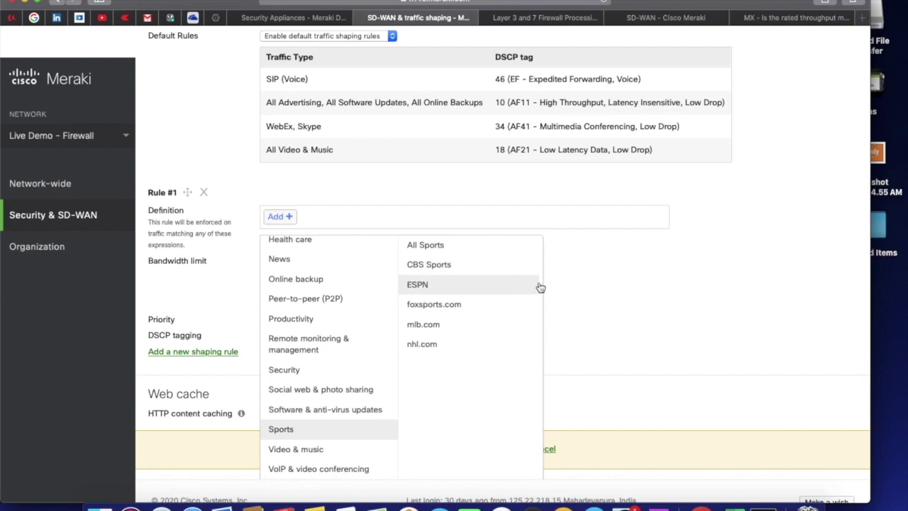
click(290, 219)
click(281, 221)
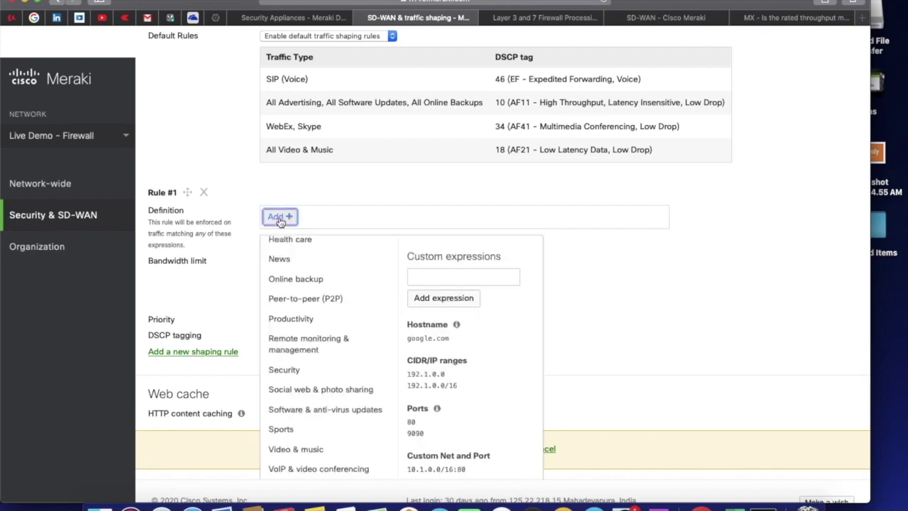
mouse_move(300, 298)
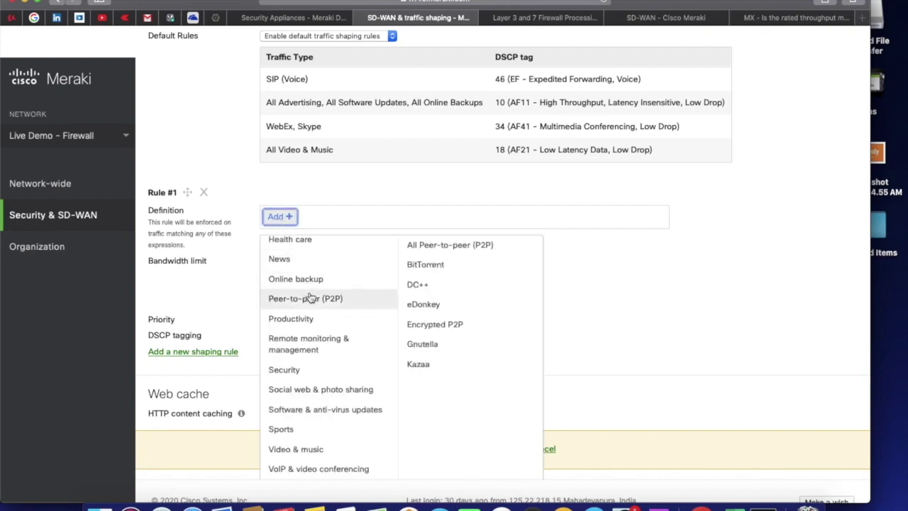
double_click(415, 268)
click(415, 268)
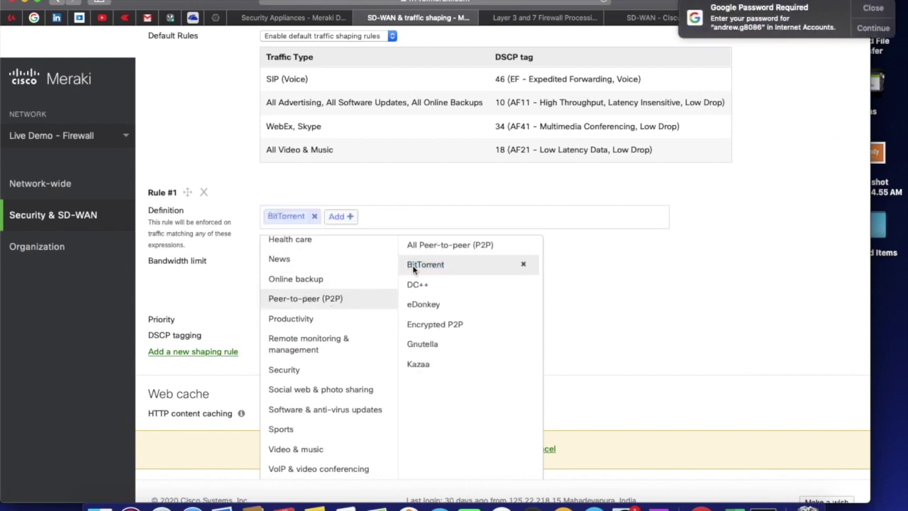
Add All Sports to the definition of Rule #1 and remove BitTorrent from it.
mouse_move(306, 433)
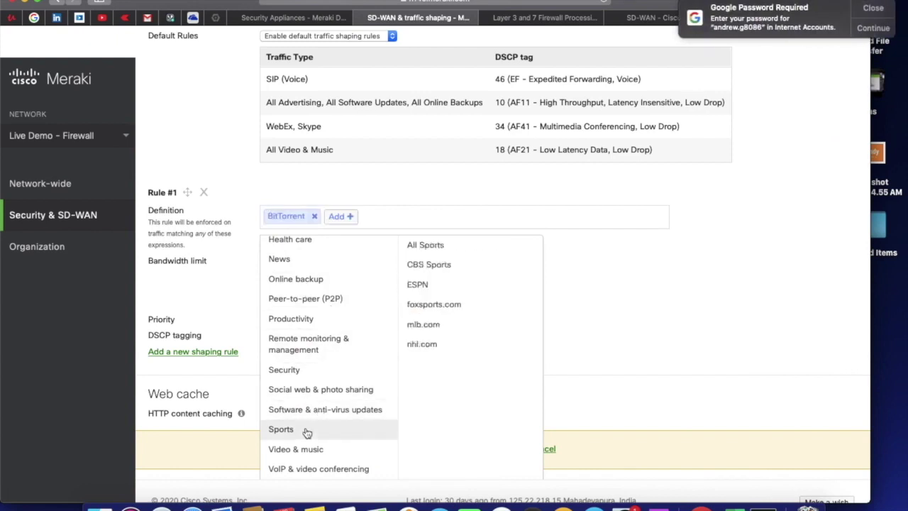
double_click(426, 246)
click(426, 245)
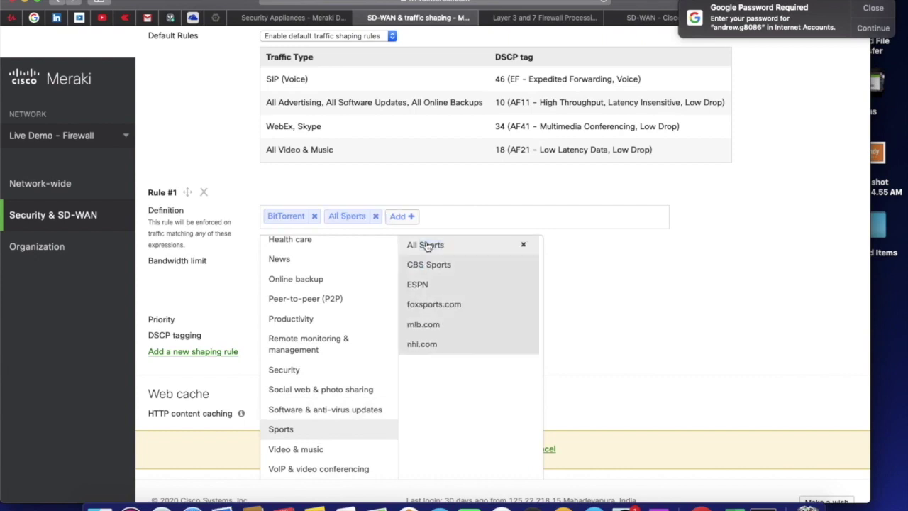
click(314, 216)
click(676, 301)
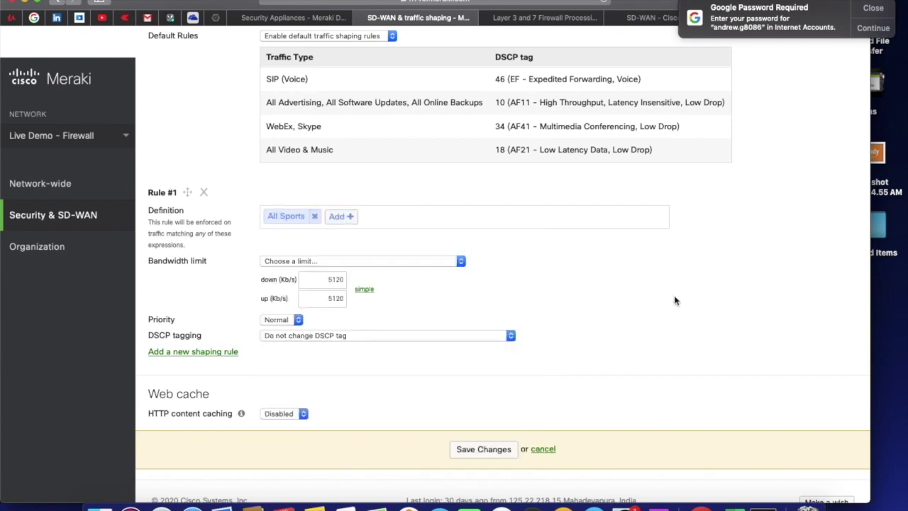
Set Rule #1 to ignore the network per-client limit (unlimited) and give it High priority.
click(461, 262)
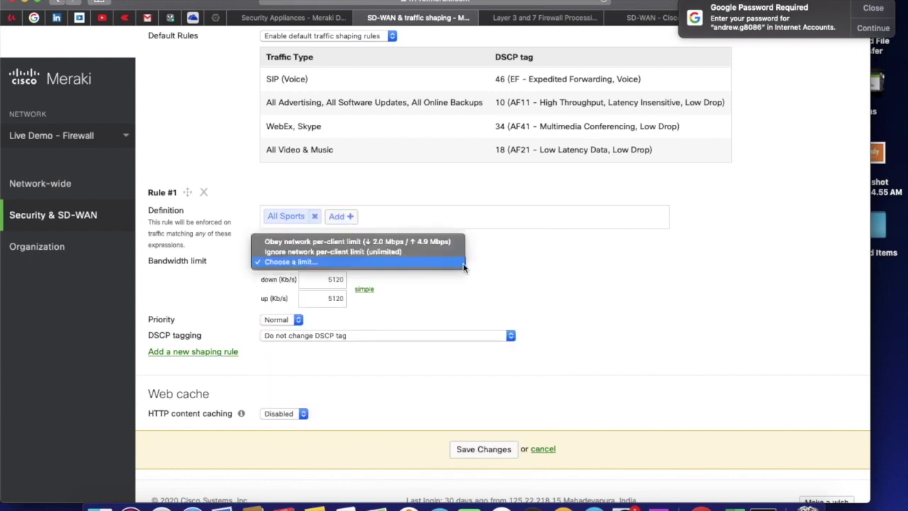
click(310, 254)
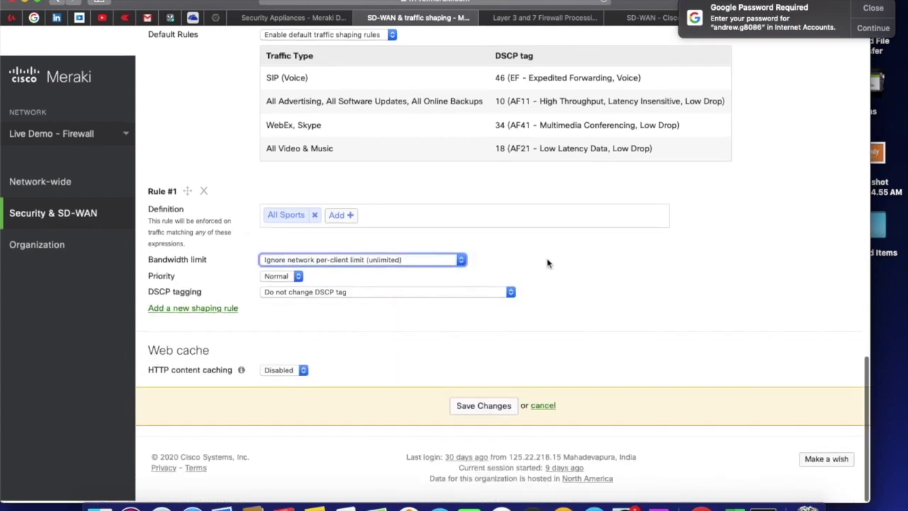
click(298, 278)
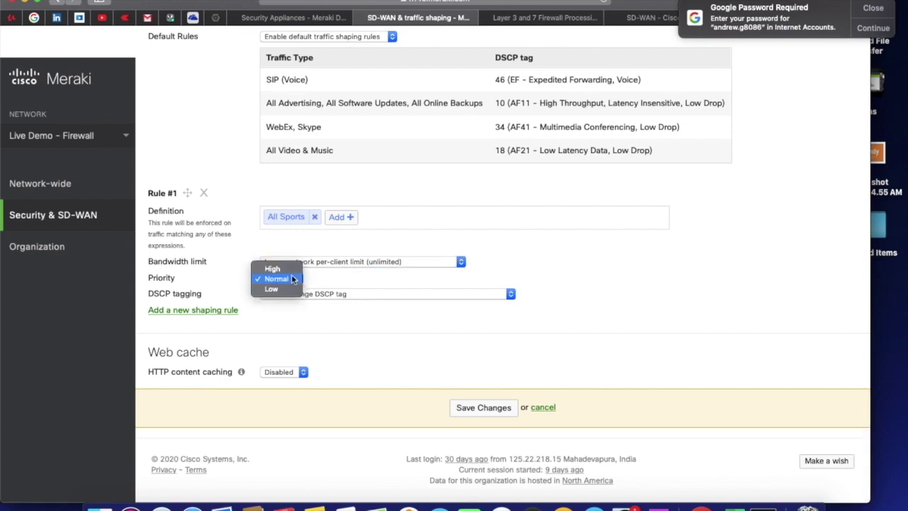
click(287, 271)
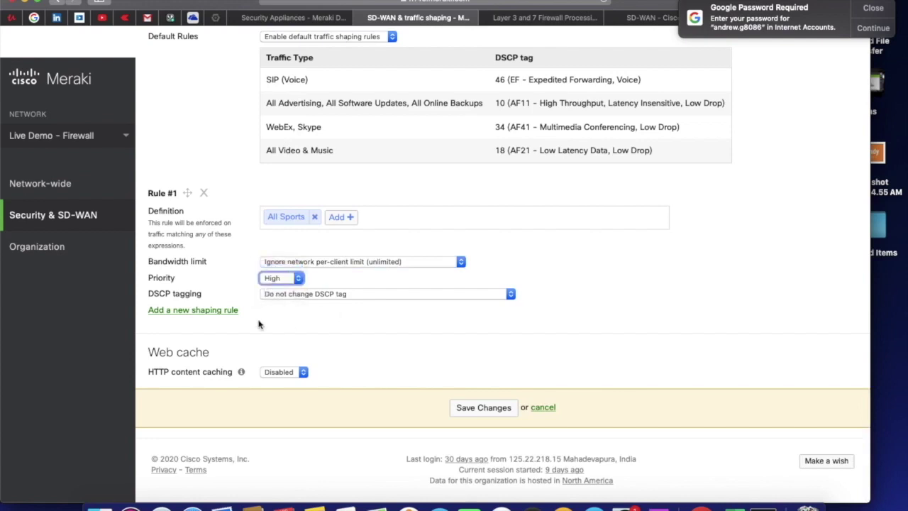
Set the DSCP tagging of Rule #1 to 30 (AF33 - Multimedia Streaming, High Drop) and save the page's changes.
click(445, 294)
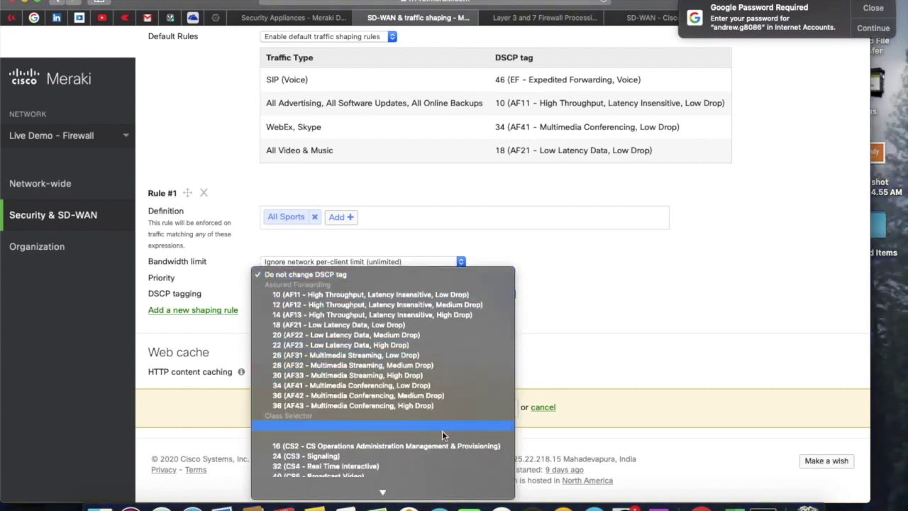
scroll(441, 431, down, 2)
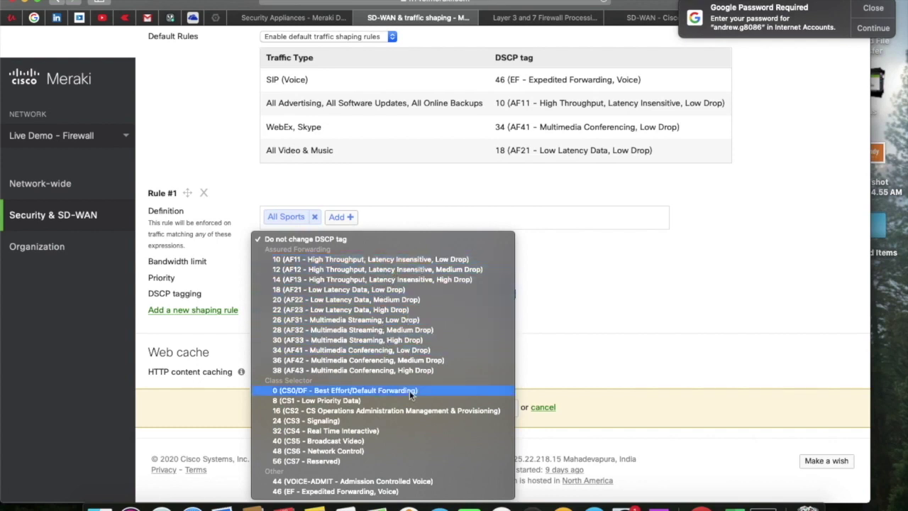
click(402, 344)
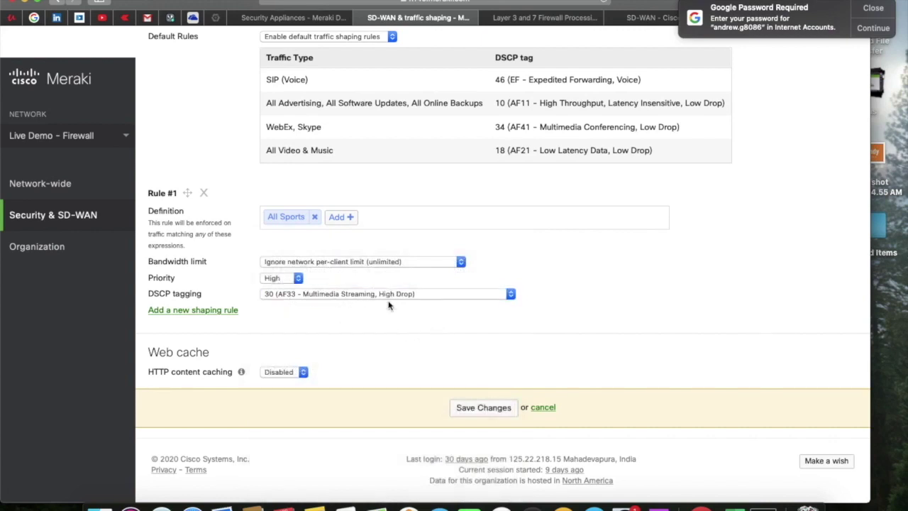
scroll(347, 345, up, 2)
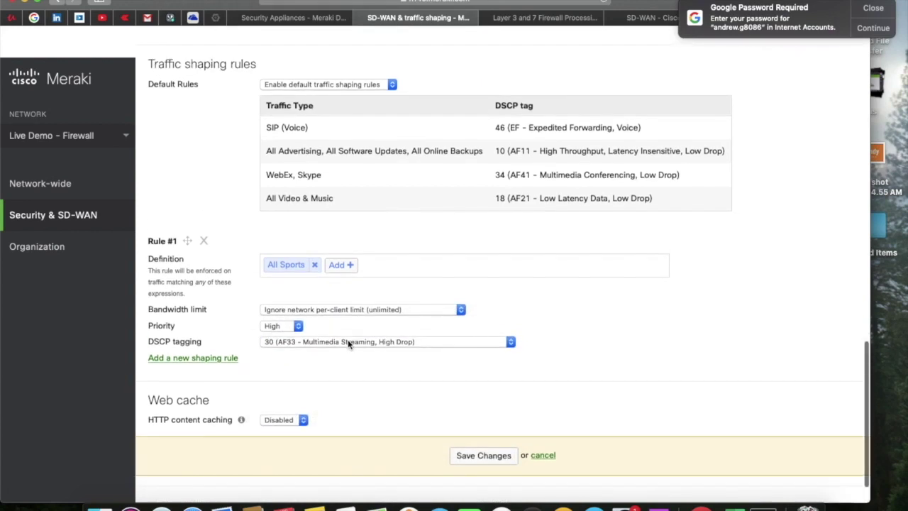
click(474, 445)
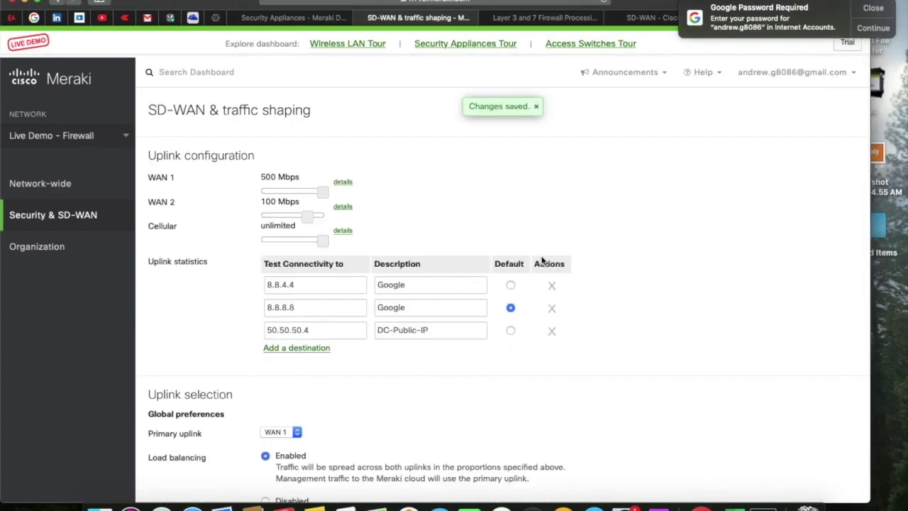
scroll(464, 346, down, 3)
scroll(465, 345, down, 15)
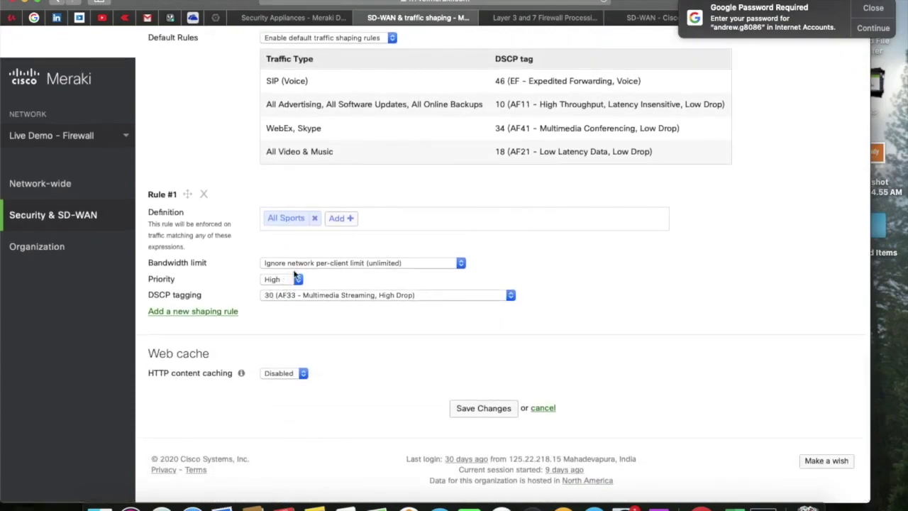
Check the SD-WAN and traffic shaping settings once more and save the page's changes again.
scroll(287, 312, down, 2)
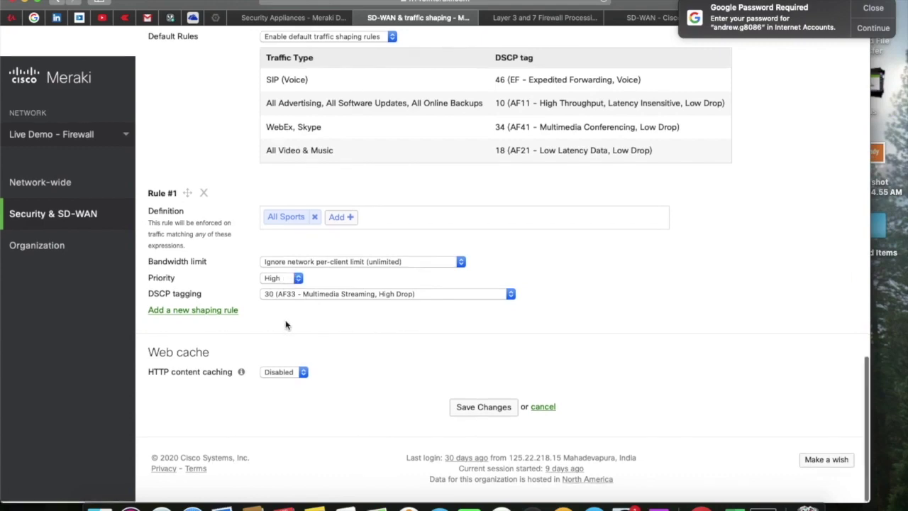
scroll(368, 275, up, 15)
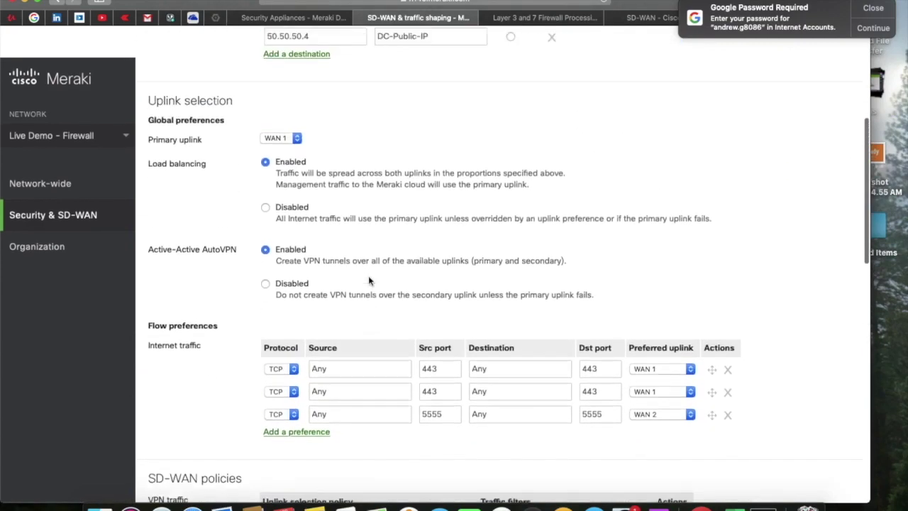
scroll(344, 280, down, 15)
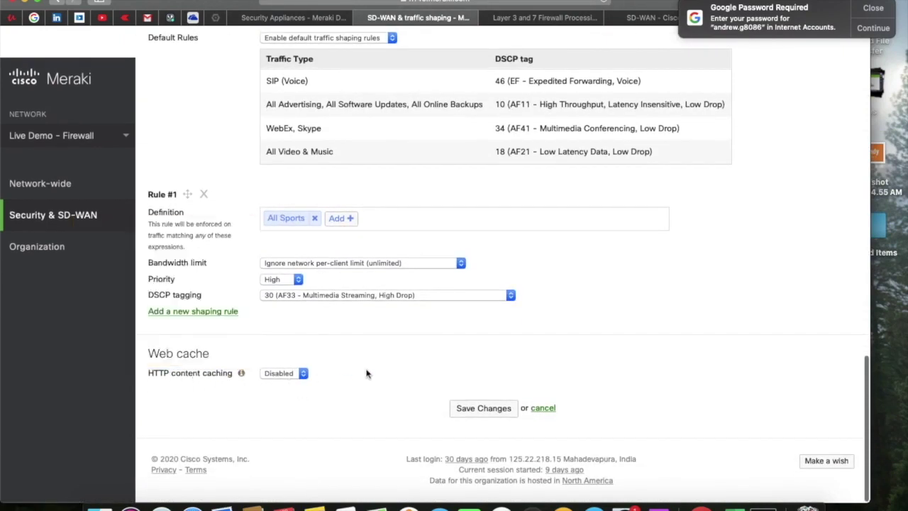
click(478, 416)
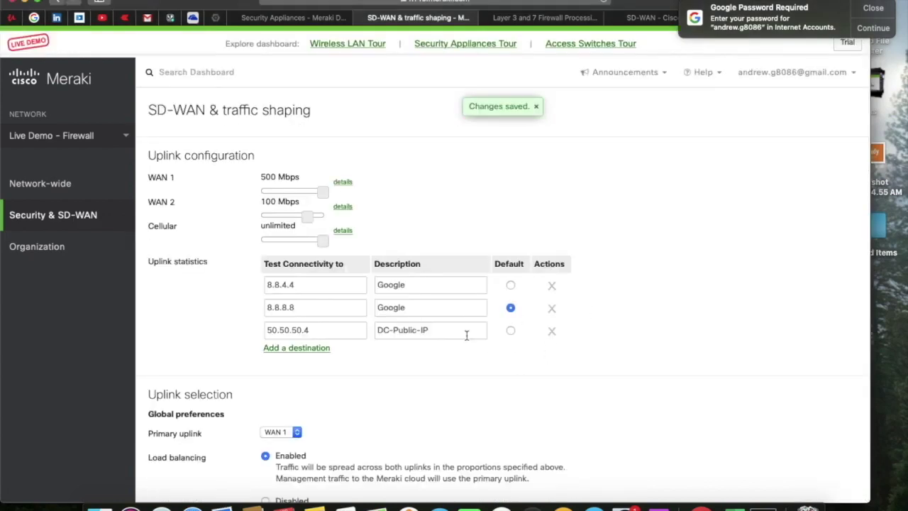
Review the saved uplink configuration, flow preferences, SD-WAN policies, custom performance classes, global bandwidth limits and traffic shaping rules.
scroll(466, 335, down, 15)
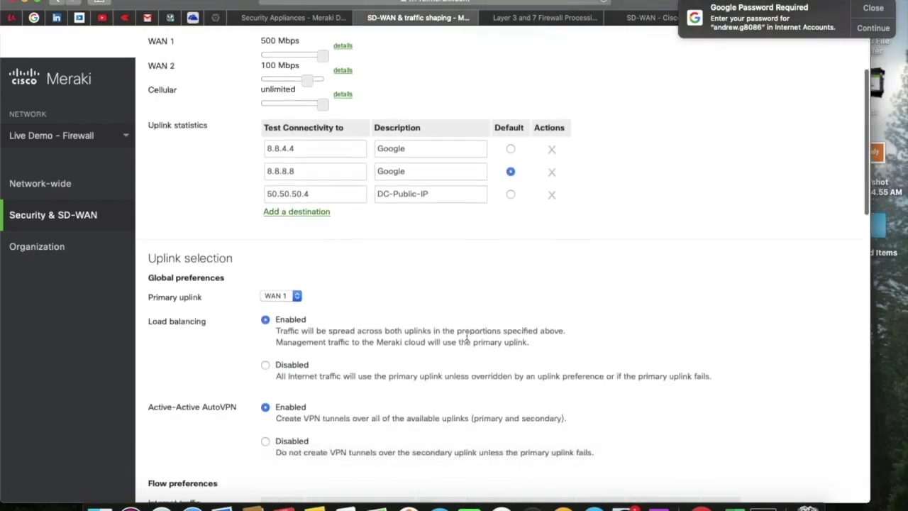
scroll(466, 334, up, 5)
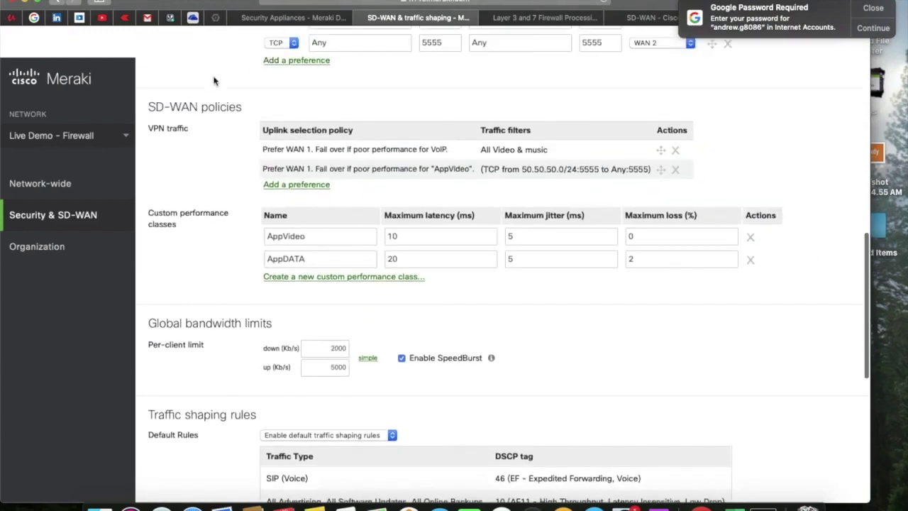
scroll(426, 252, down, 4)
scroll(425, 252, down, 1)
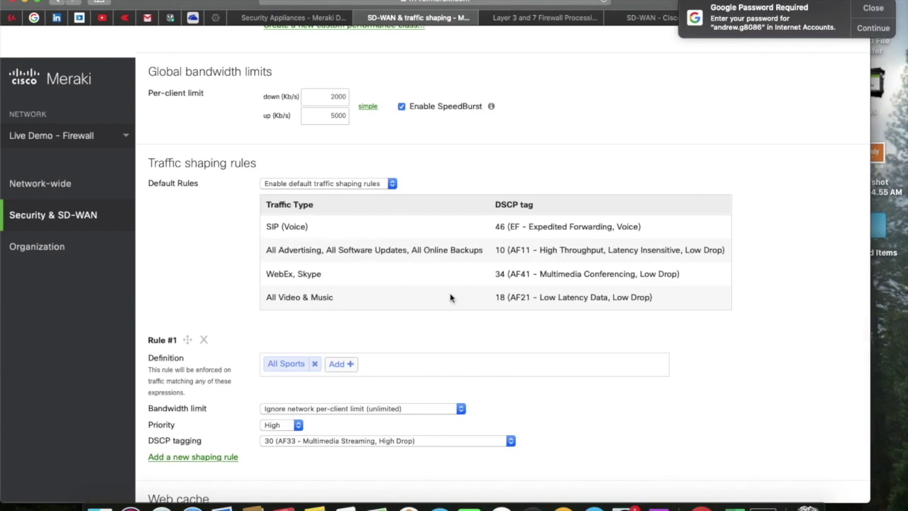
scroll(451, 298, up, 10)
scroll(450, 297, up, 3)
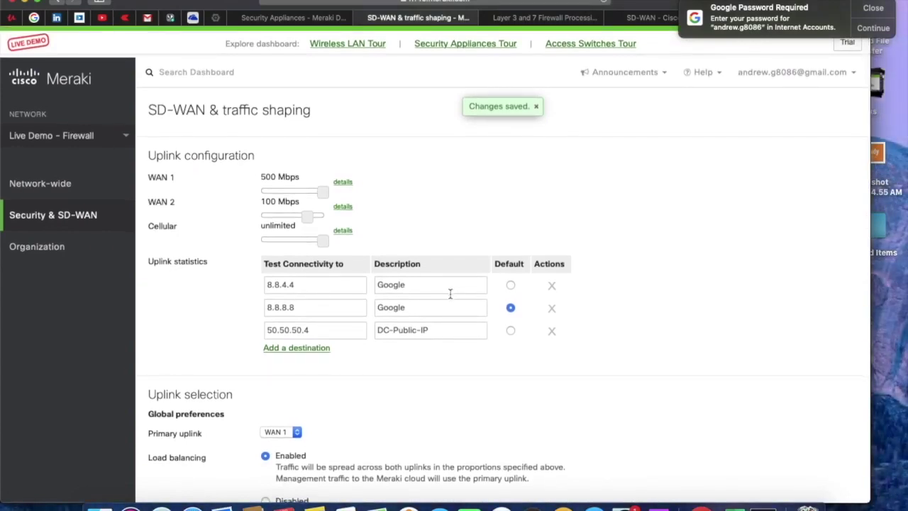
scroll(672, 296, down, 15)
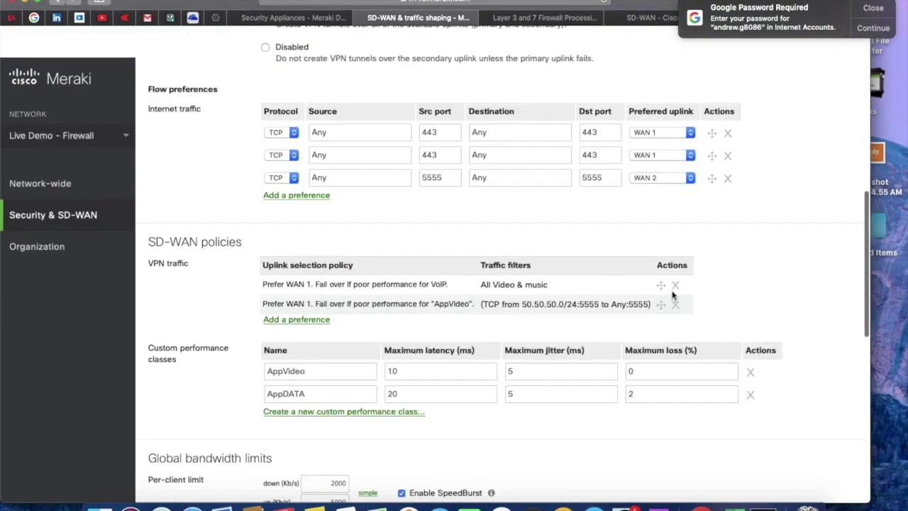
scroll(673, 296, up, 8)
scroll(673, 296, up, 15)
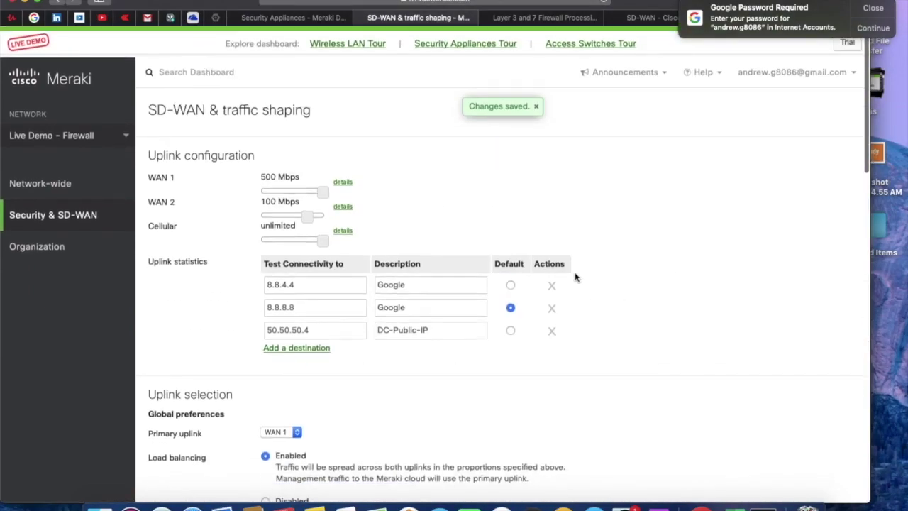